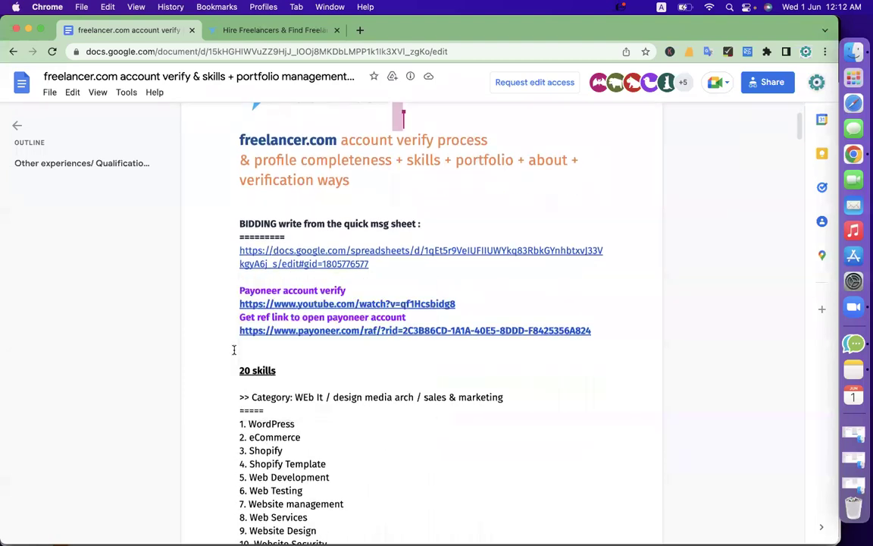
pyautogui.scroll(-3, 233, 400)
# Open the Freelancer.com sign-up form.
pyautogui.scroll(5, 227, 372)
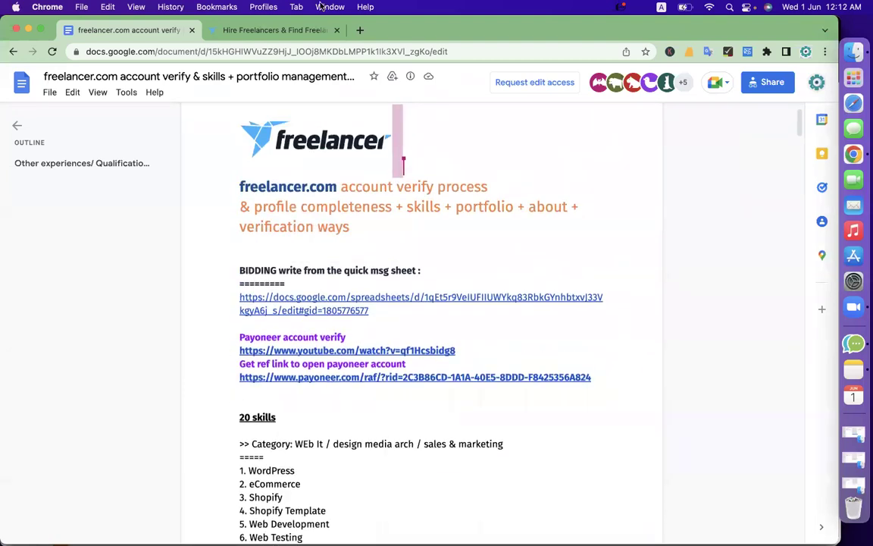
pyautogui.click(274, 31)
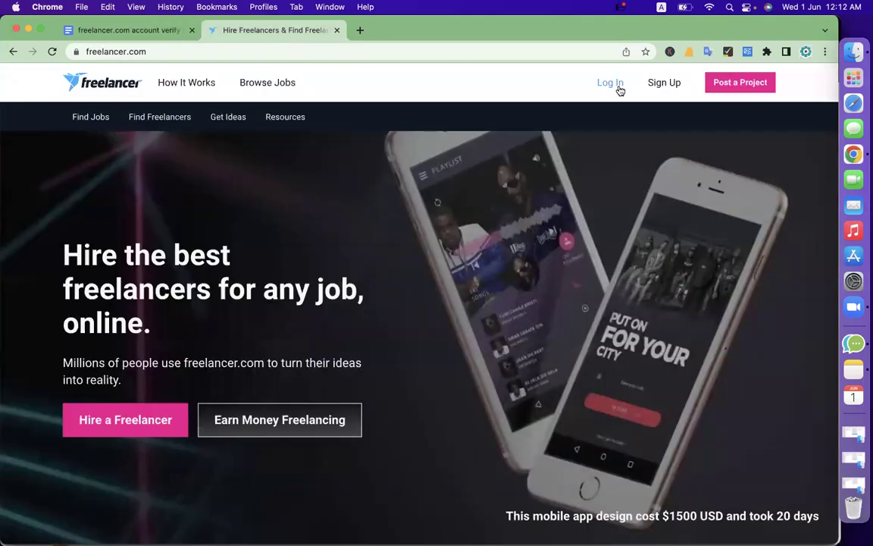
pyautogui.click(664, 85)
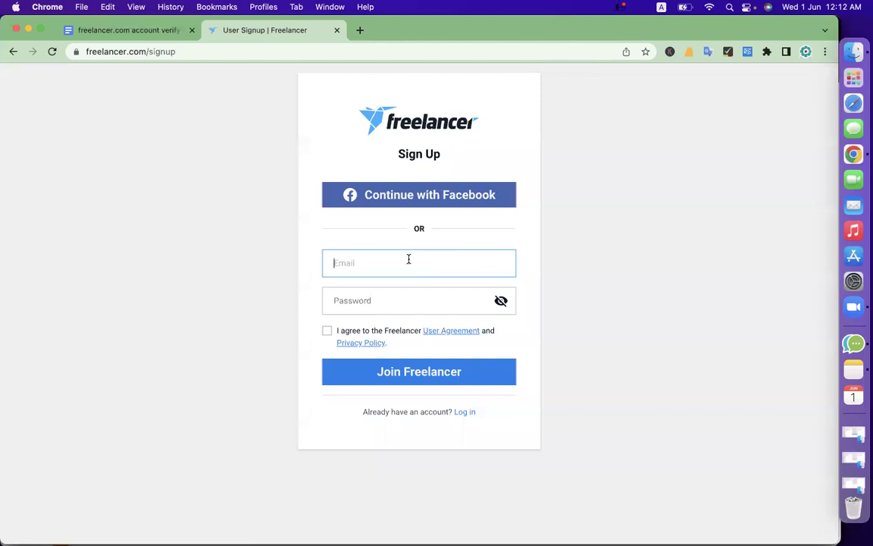
# Copy the e-mail address from the Google Account page and return to the sign-up tab.
pyautogui.click(805, 52)
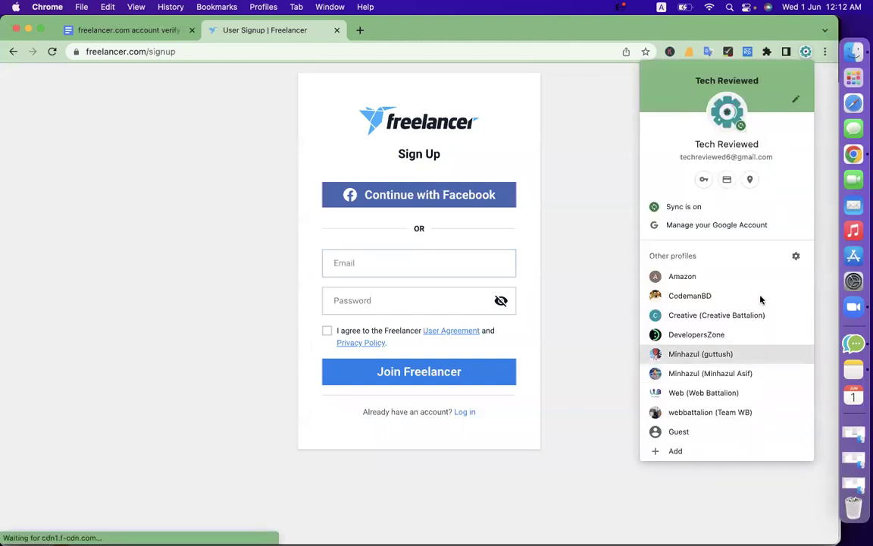
pyautogui.click(739, 225)
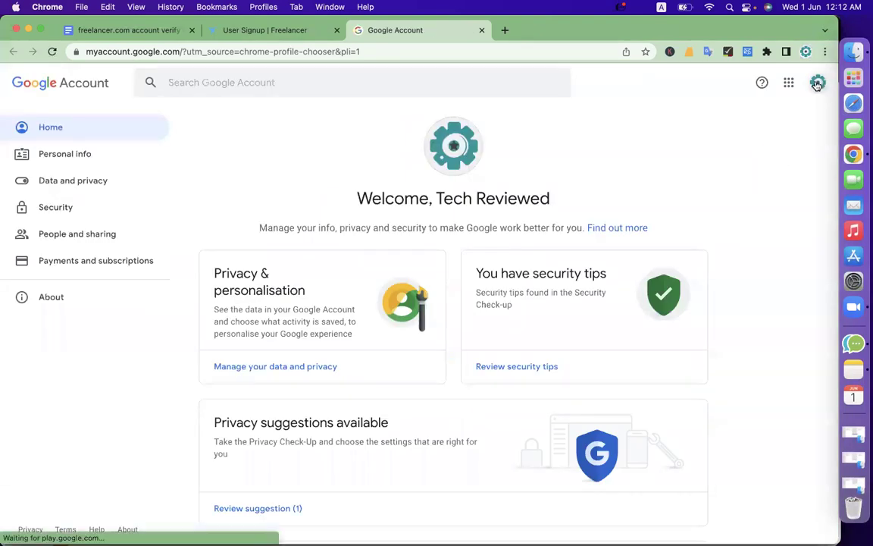
pyautogui.click(818, 82)
pyautogui.tripleClick(705, 191)
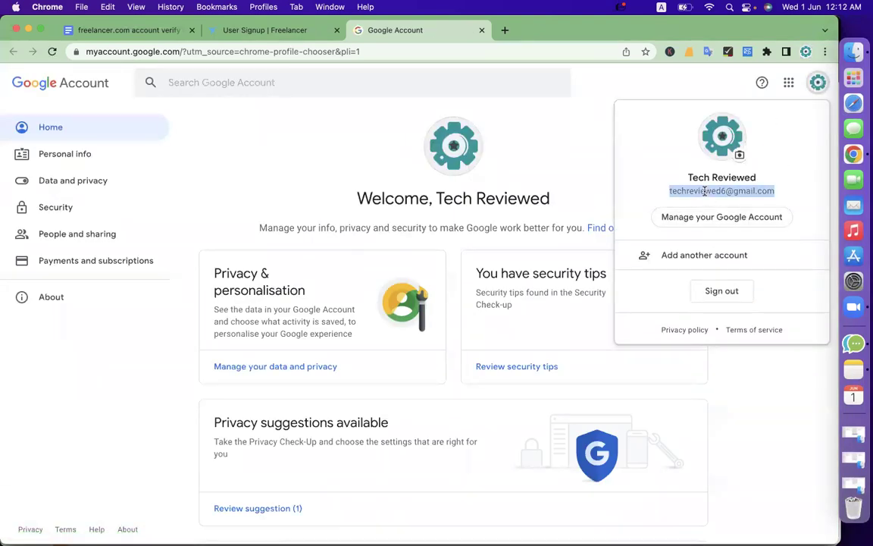
pyautogui.rightClick(705, 193)
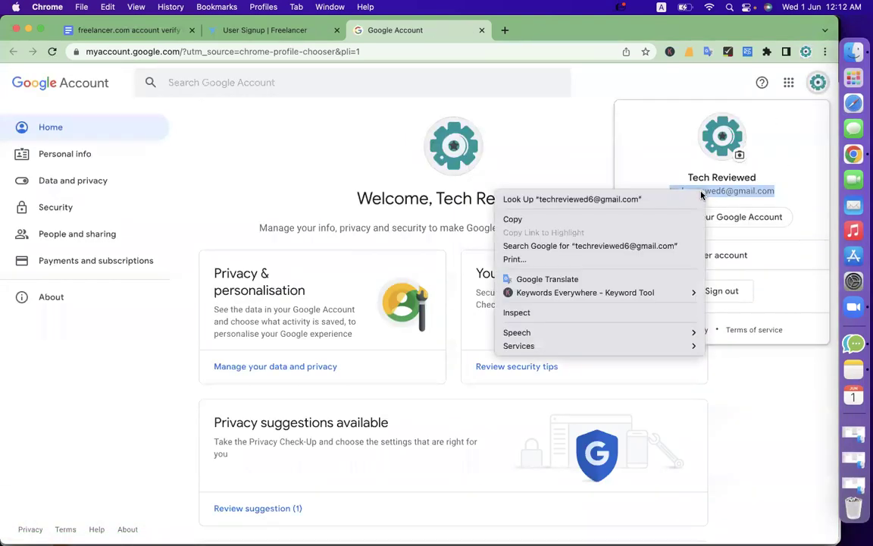
pyautogui.click(657, 217)
pyautogui.click(302, 30)
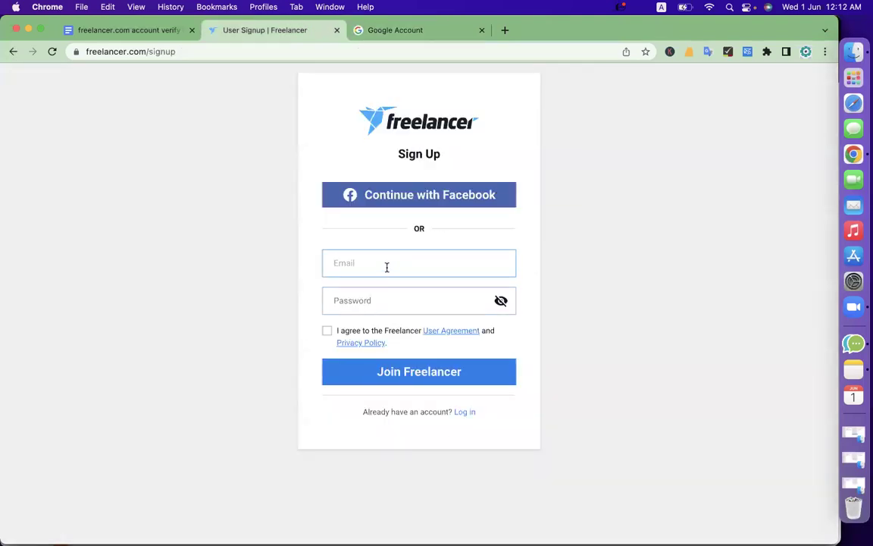
# Fill in the pasted e-mail and a password, accept the user agreement, and join Freelancer.
pyautogui.press('super+v')
pyautogui.press('Tab')
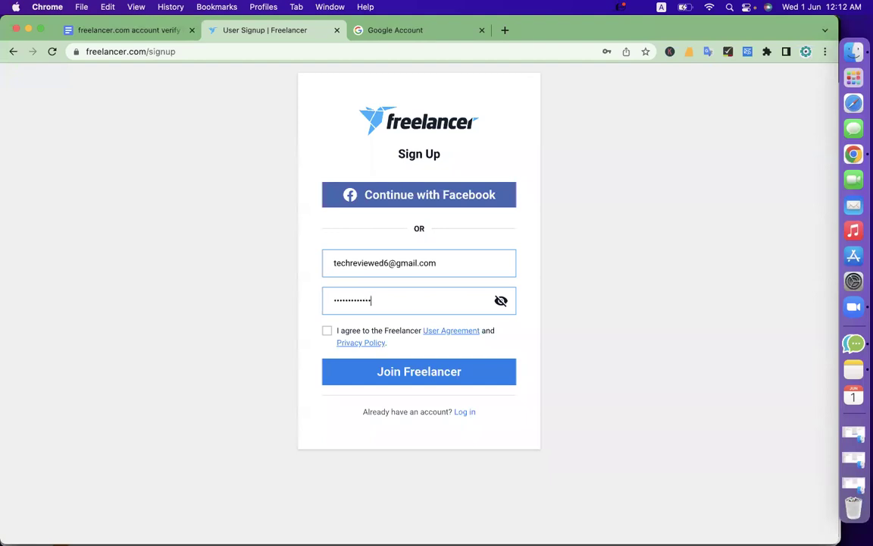
pyautogui.click(452, 376)
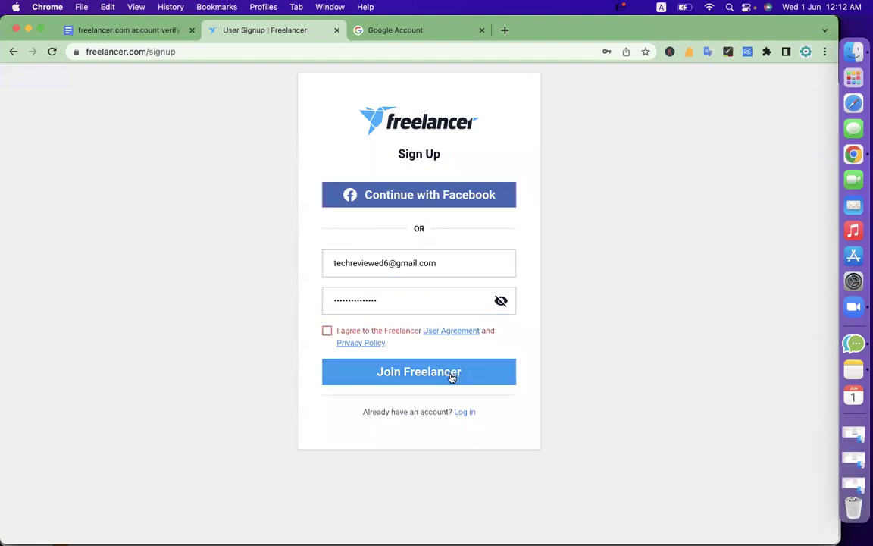
pyautogui.click(327, 330)
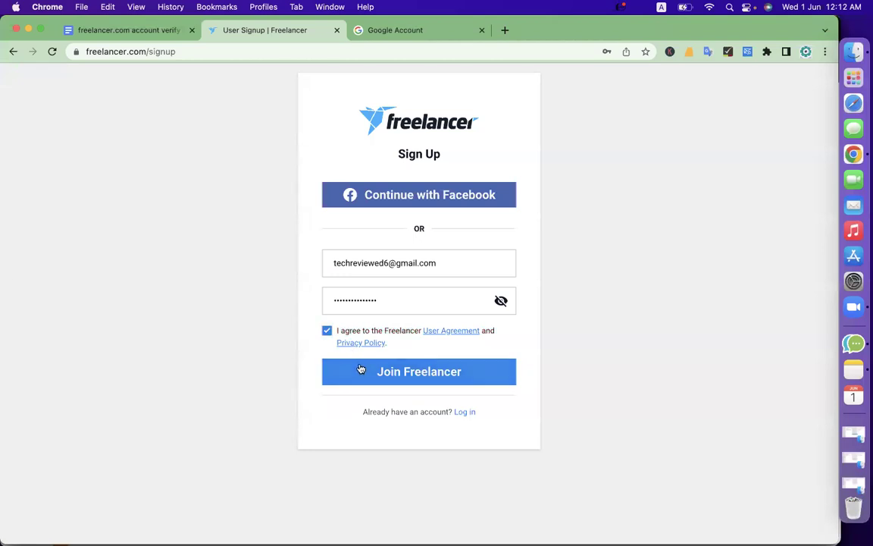
pyautogui.click(369, 372)
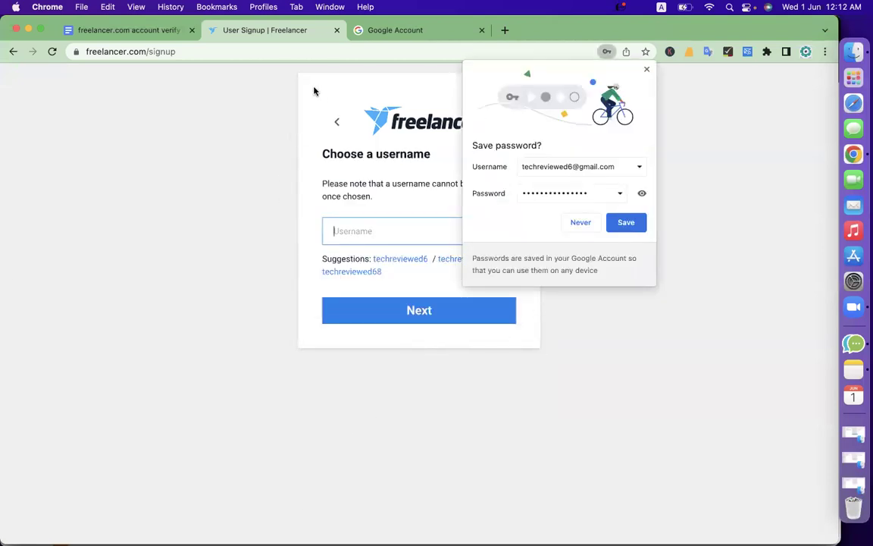
# Decline Chrome's password save, take the first suggested username, and choose 'I want to work'.
pyautogui.click(589, 224)
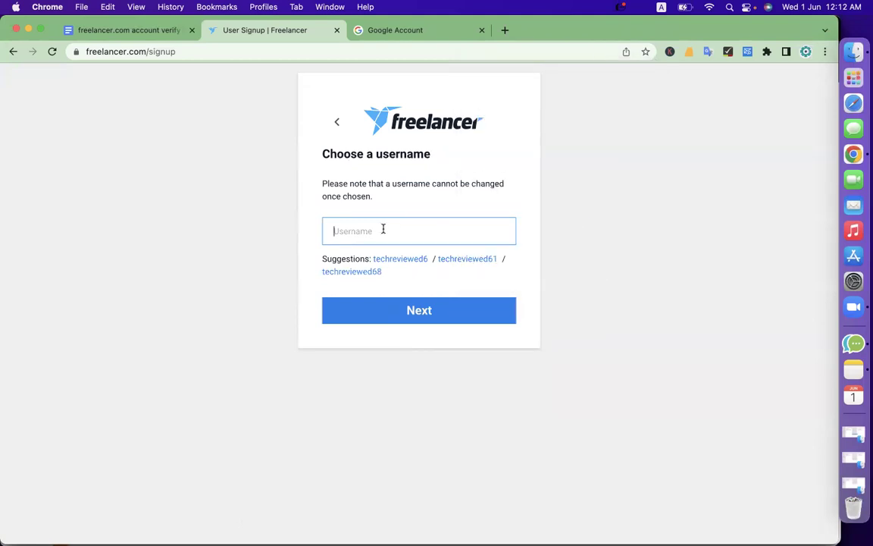
pyautogui.click(395, 261)
pyautogui.click(438, 315)
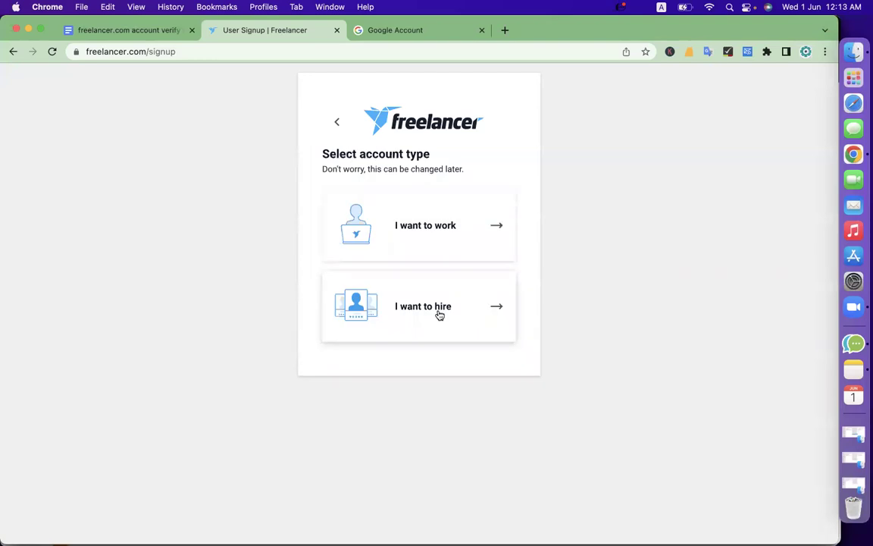
pyautogui.click(432, 245)
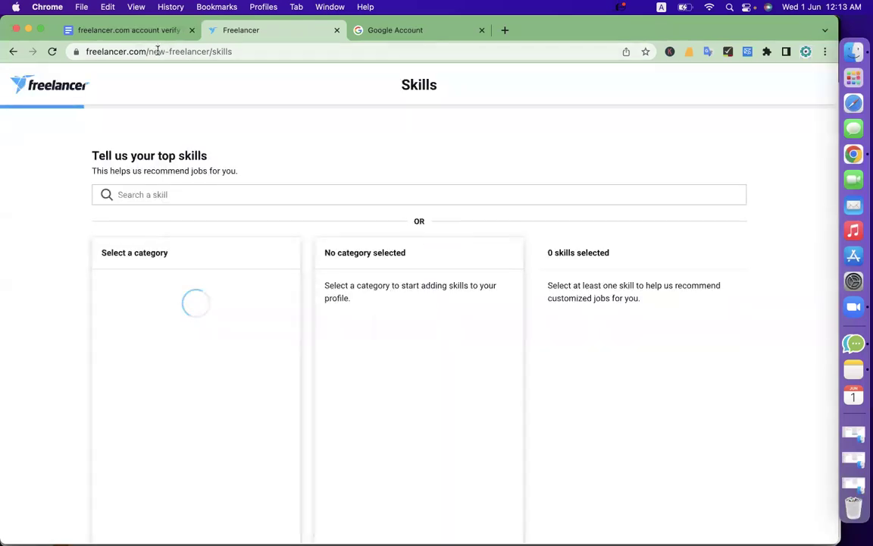
# Add the WordPress, WordPress Plugin and WordPress Design skills, copying the name from the notes.
pyautogui.click(127, 30)
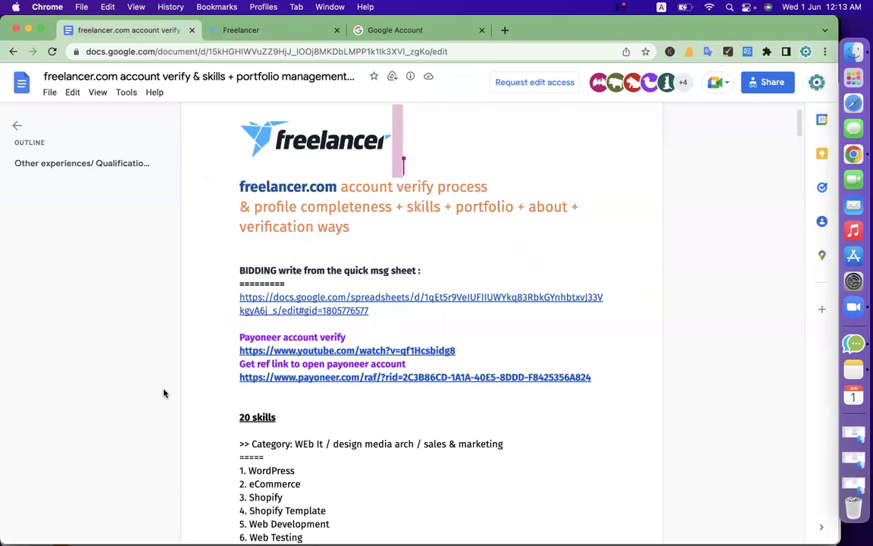
pyautogui.scroll(-5, 300, 422)
pyautogui.scroll(2, 301, 421)
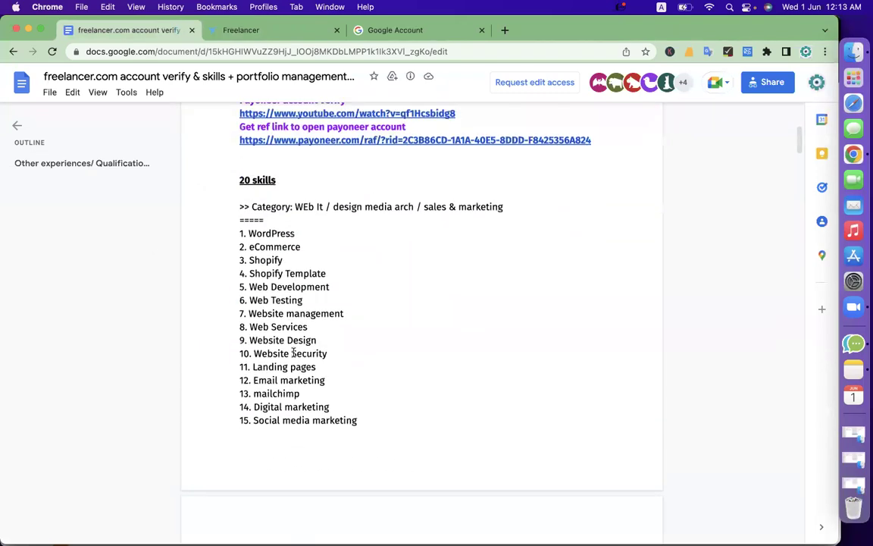
pyautogui.doubleClick(270, 234)
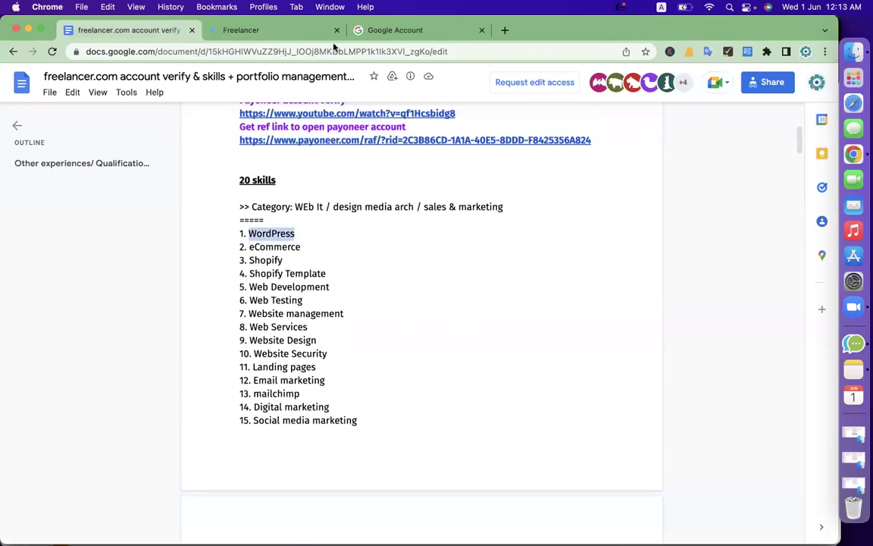
pyautogui.click(242, 30)
pyautogui.click(183, 191)
pyautogui.press('super+v')
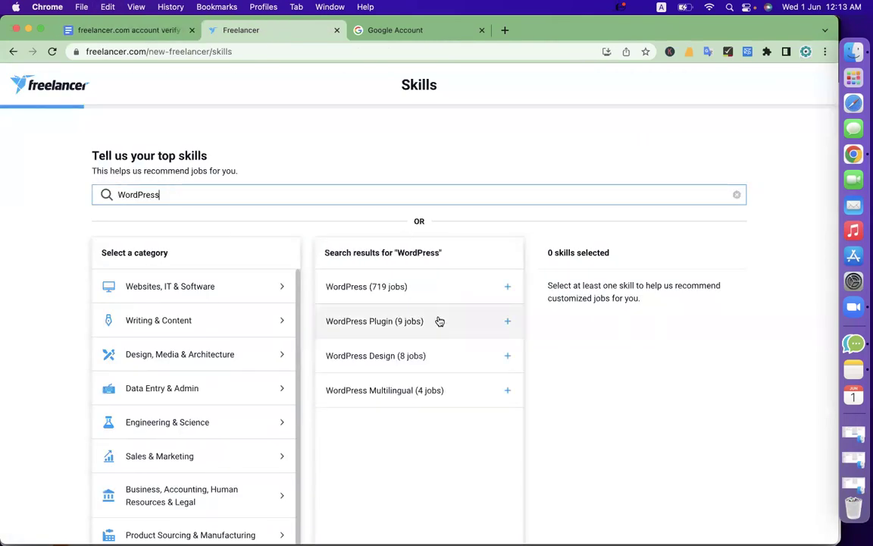
pyautogui.click(397, 292)
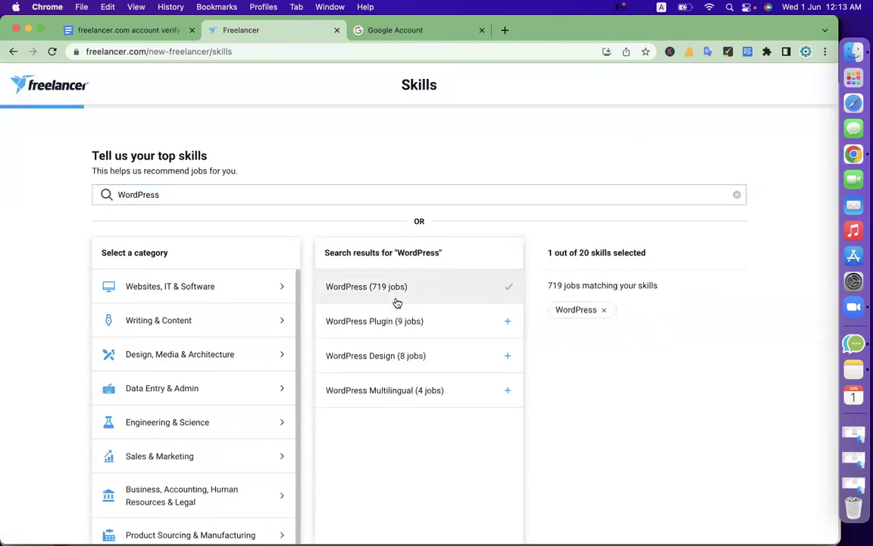
pyautogui.click(396, 324)
pyautogui.click(397, 354)
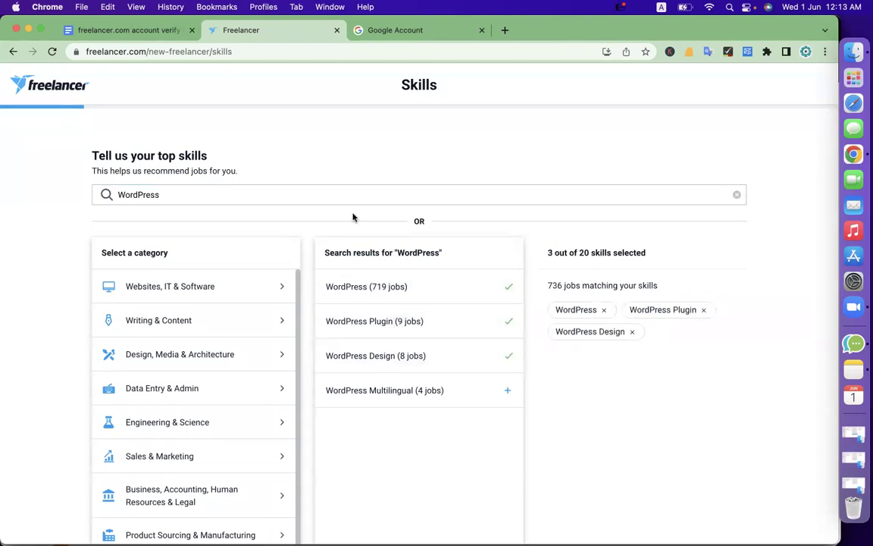
# Add the eCommerce skill from the notes list.
pyautogui.click(123, 32)
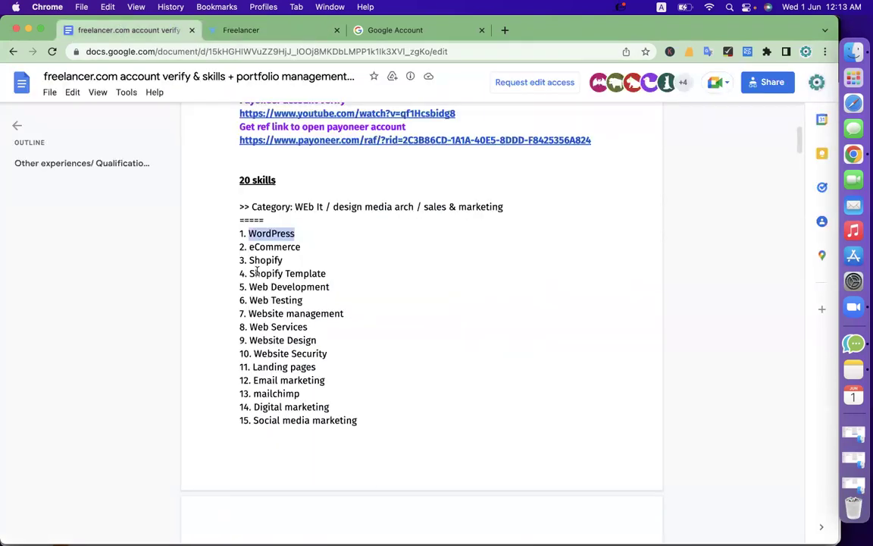
pyautogui.doubleClick(250, 247)
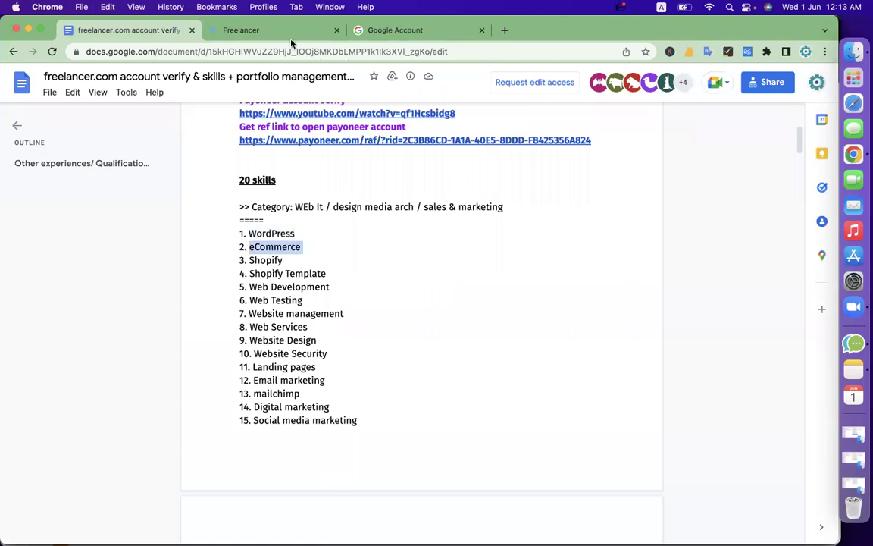
pyautogui.click(288, 32)
pyautogui.click(166, 190)
pyautogui.press('super+a')
pyautogui.press('super+v')
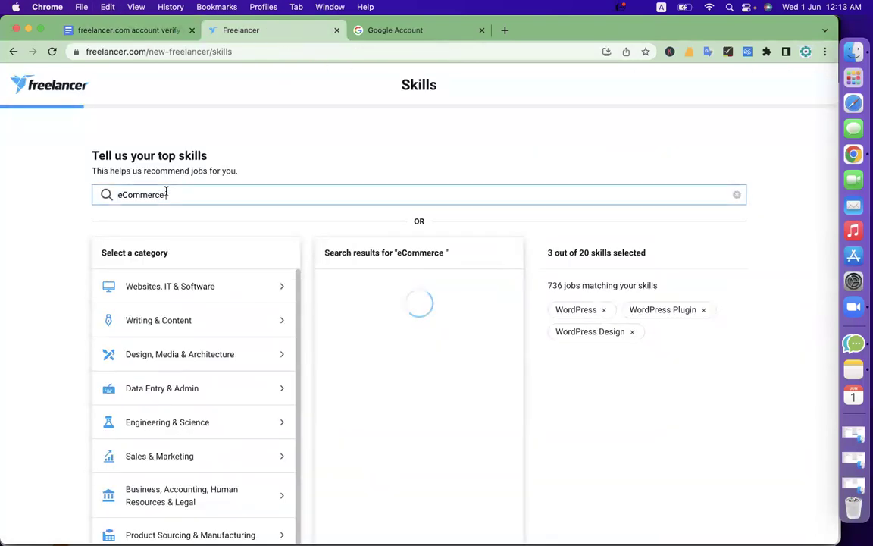
pyautogui.press('BackSpace')
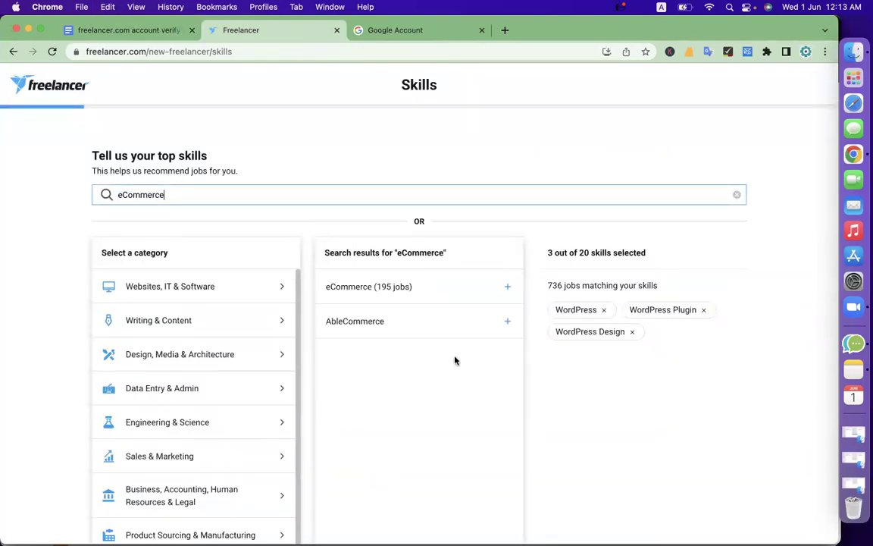
pyautogui.click(406, 294)
# Add the Shopify, Shopify Templates and Shopify Development skills.
pyautogui.click(148, 30)
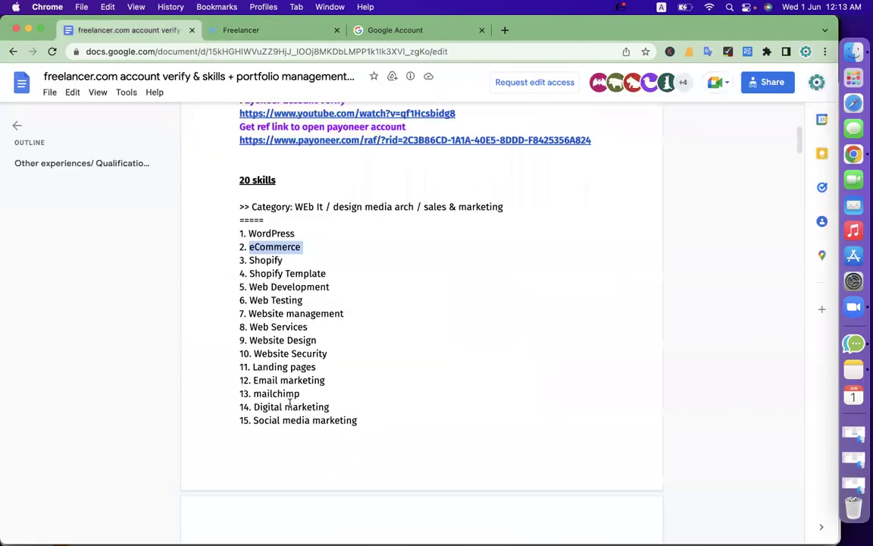
pyautogui.doubleClick(265, 260)
pyautogui.press('super+c')
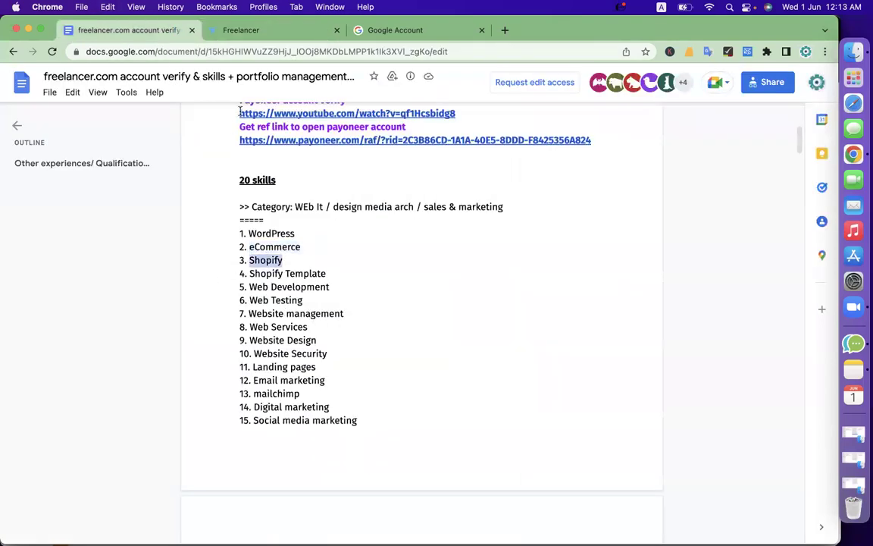
pyautogui.click(262, 35)
pyautogui.click(194, 195)
pyautogui.press('super+a')
pyautogui.press('super+v')
pyautogui.click(396, 286)
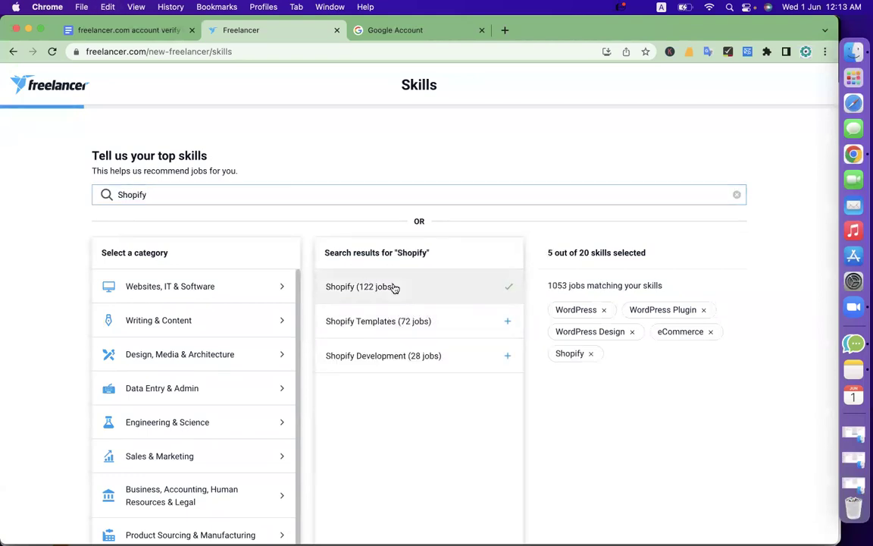
pyautogui.click(393, 321)
pyautogui.click(394, 355)
pyautogui.click(164, 30)
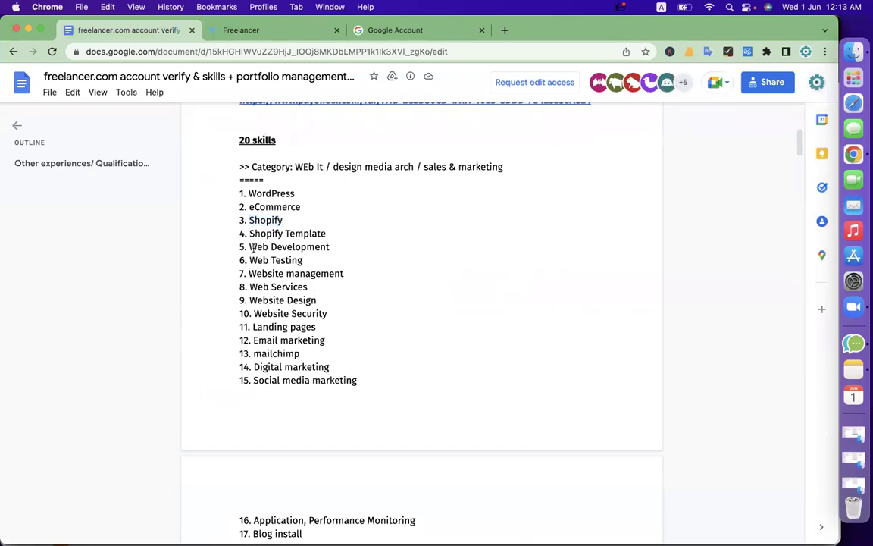
# Add the Web Development and Web Design skills.
pyautogui.moveTo(250, 247); pyautogui.dragTo(330, 247)
pyautogui.press('super+c')
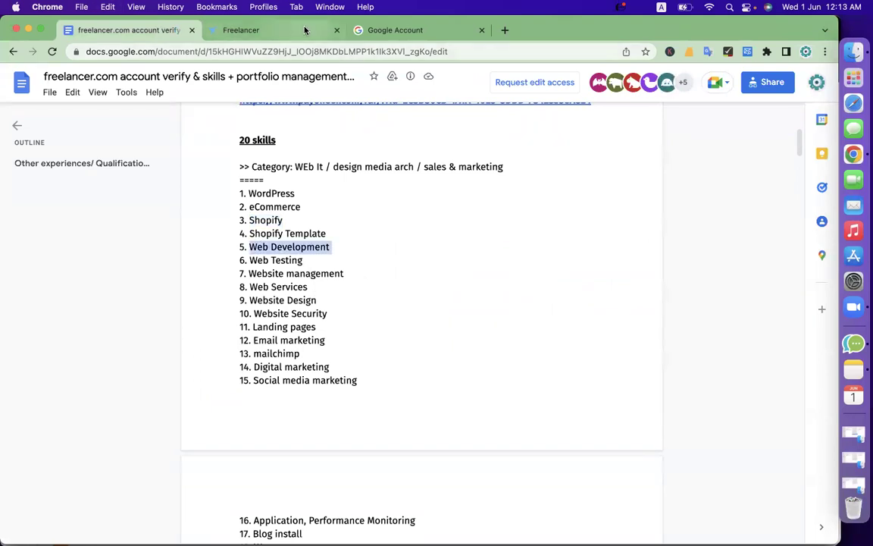
pyautogui.click(247, 30)
pyautogui.click(240, 199)
pyautogui.press('super+a')
pyautogui.press('super+v')
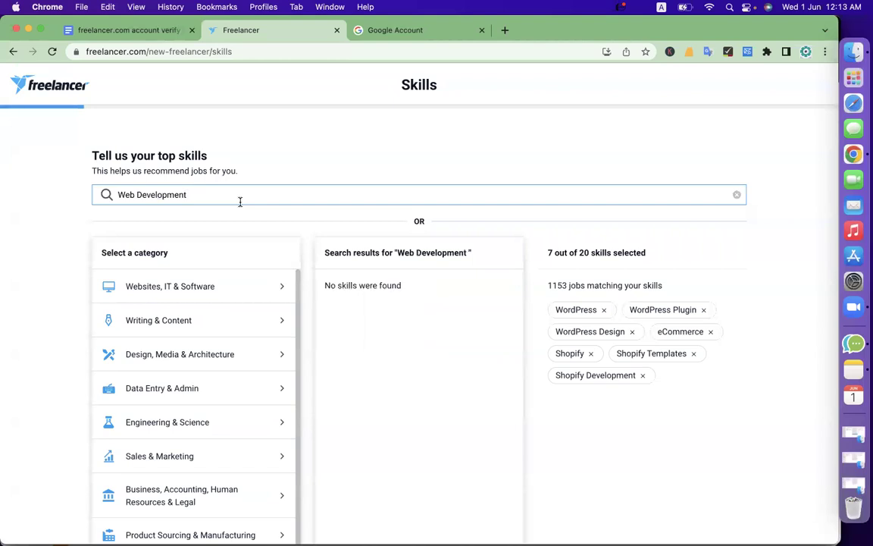
pyautogui.press('BackSpace')
pyautogui.click(420, 288)
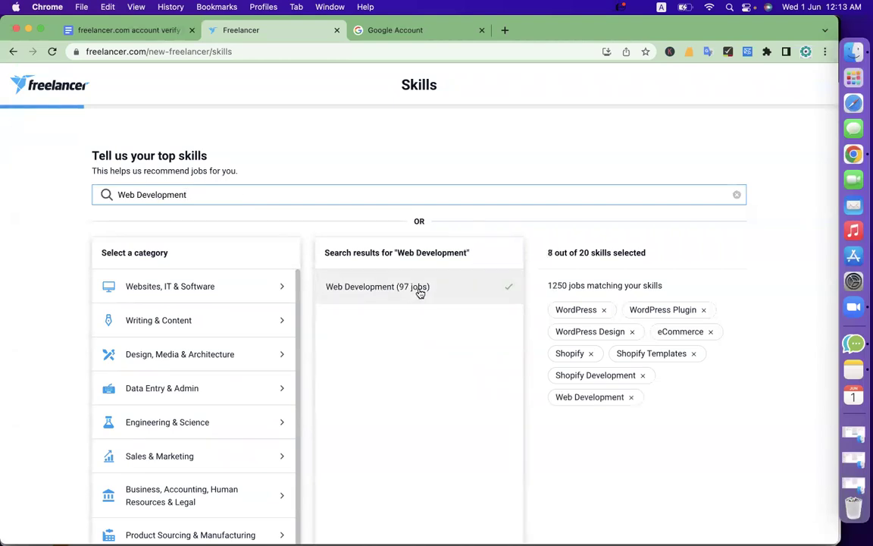
pyautogui.doubleClick(169, 196)
pyautogui.write('Design')
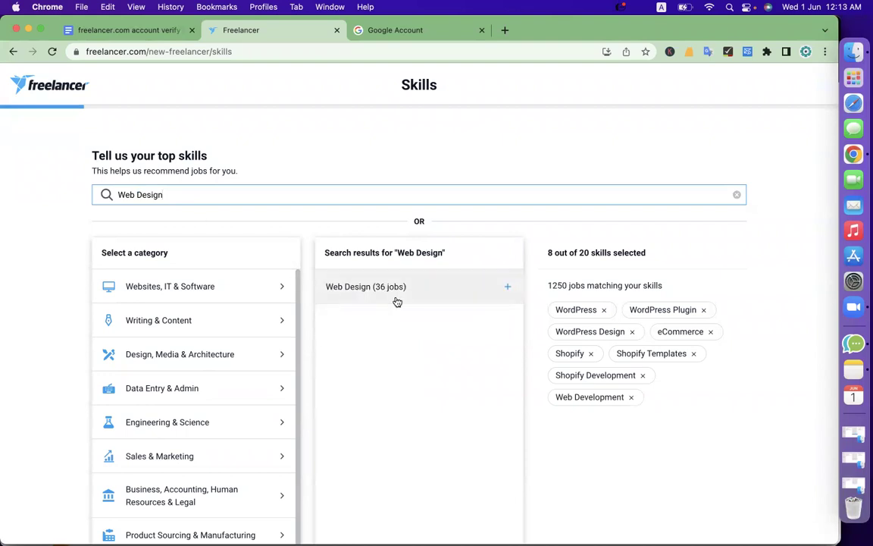
pyautogui.click(396, 299)
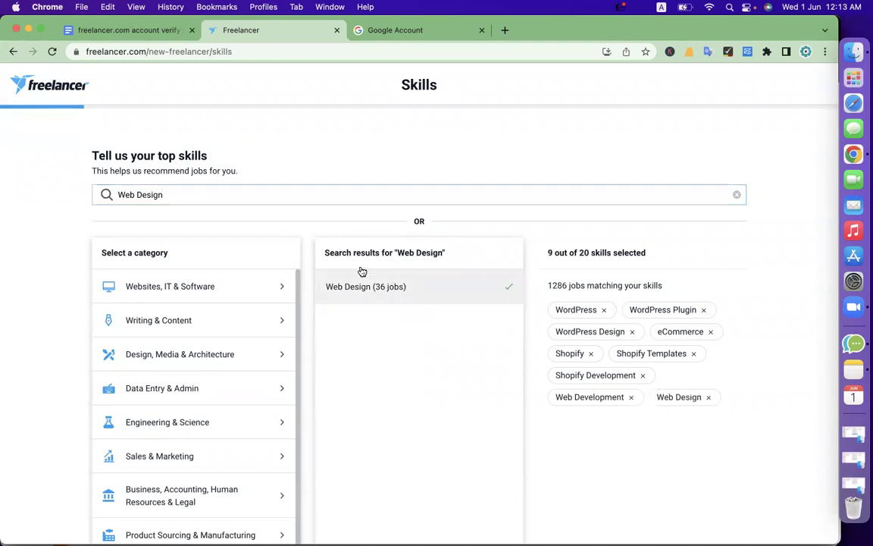
# Search the skills for Web Testing and Web management from the notes list.
pyautogui.click(125, 30)
pyautogui.scroll(-1, 312, 412)
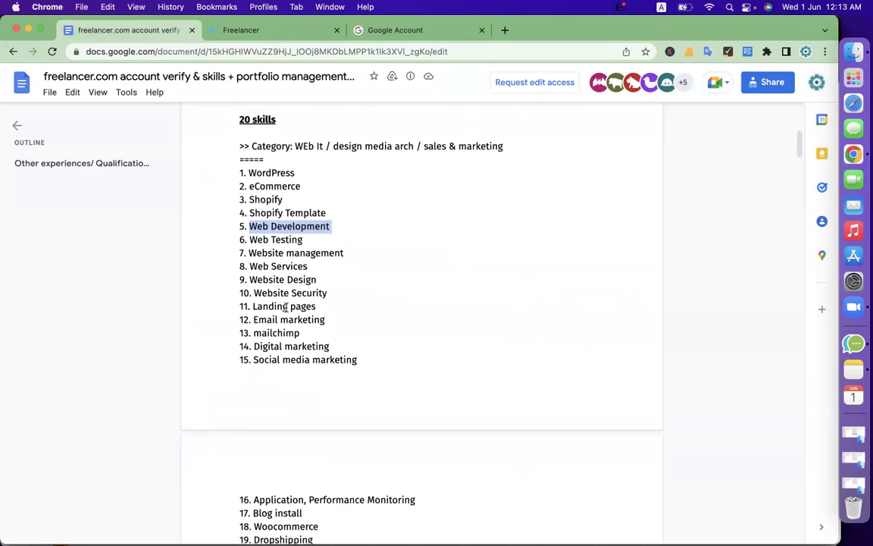
pyautogui.click(255, 247)
pyautogui.scroll(2, 255, 247)
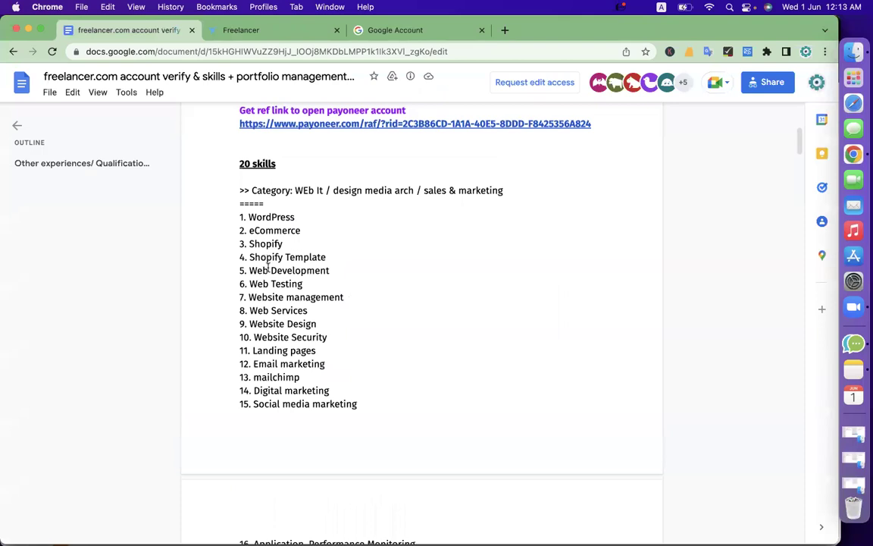
pyautogui.scroll(-2, 250, 278)
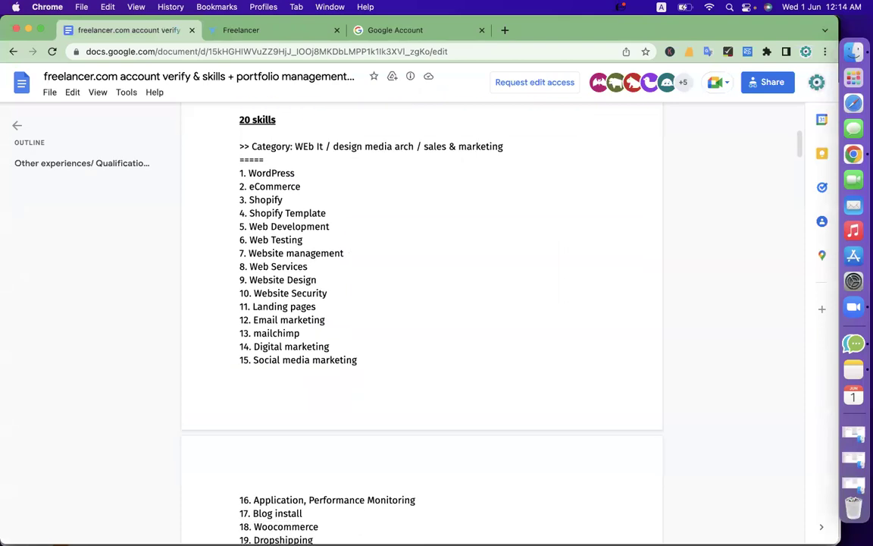
pyautogui.tripleClick(254, 237)
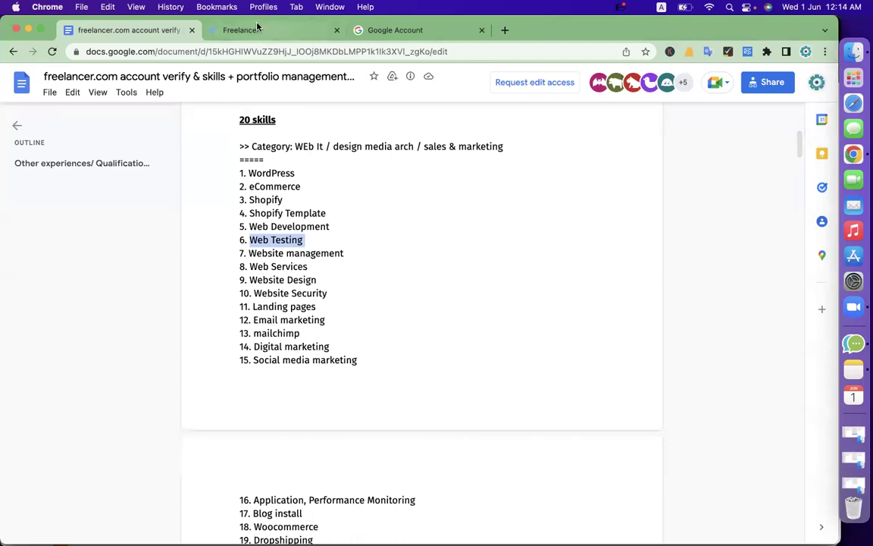
pyautogui.click(241, 30)
pyautogui.click(181, 198)
pyautogui.press('super+a')
pyautogui.press('super+v')
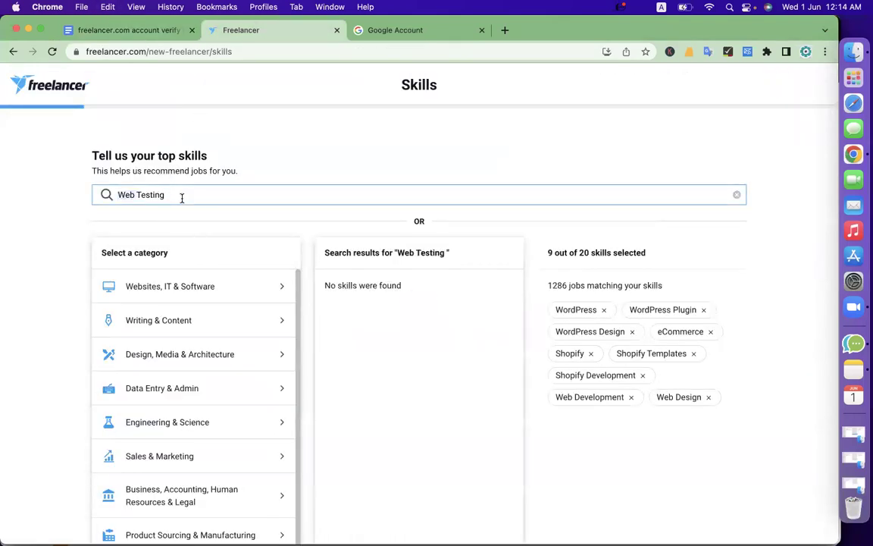
pyautogui.press('BackSpace')
pyautogui.doubleClick(145, 194)
pyautogui.write('management')
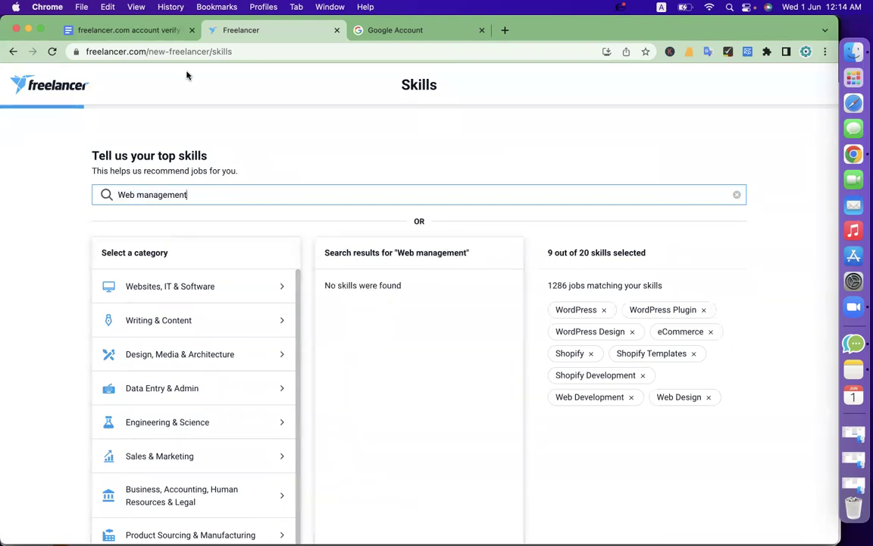
# Add the Web Services skill.
pyautogui.click(159, 37)
pyautogui.moveTo(344, 253); pyautogui.dragTo(234, 244)
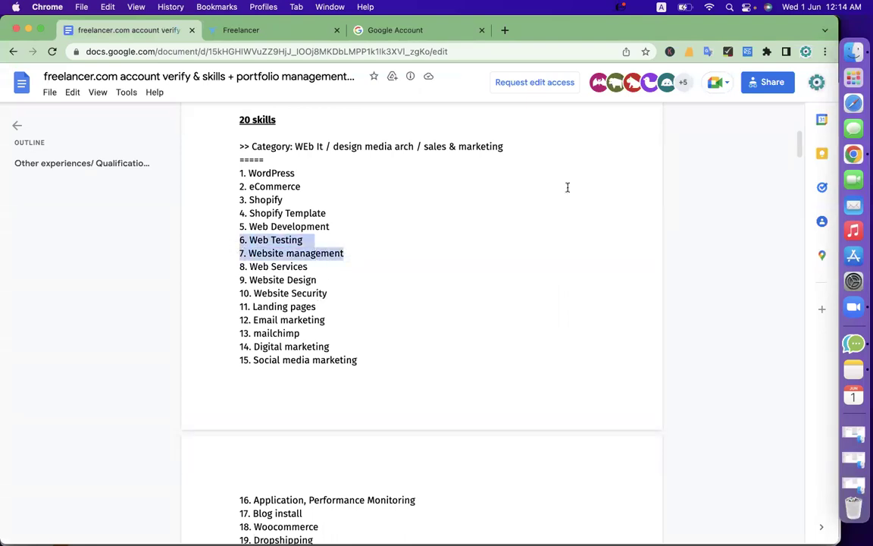
pyautogui.click(253, 273)
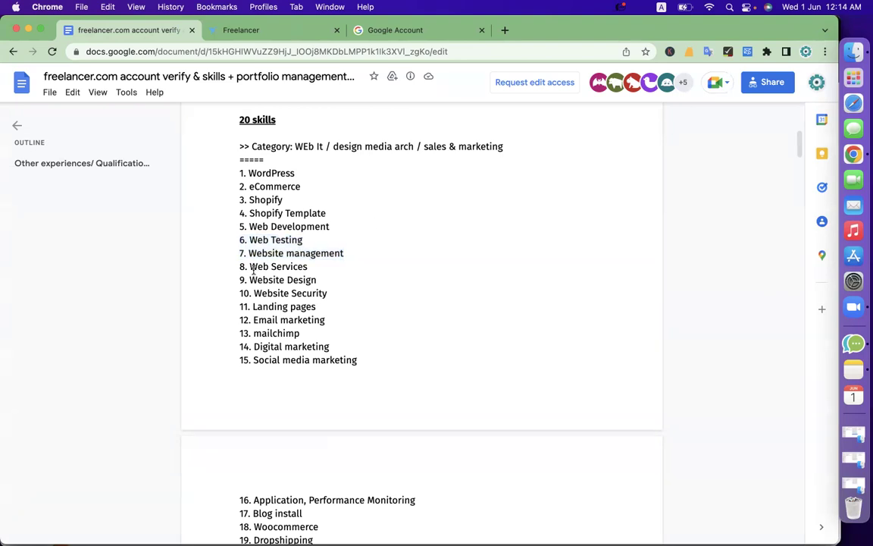
pyautogui.hotkey('shift', 'End')
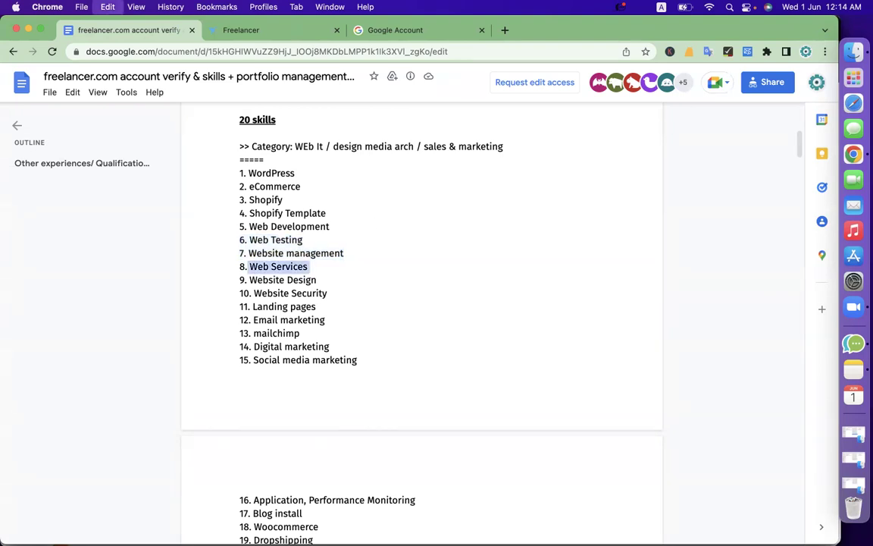
pyautogui.click(250, 30)
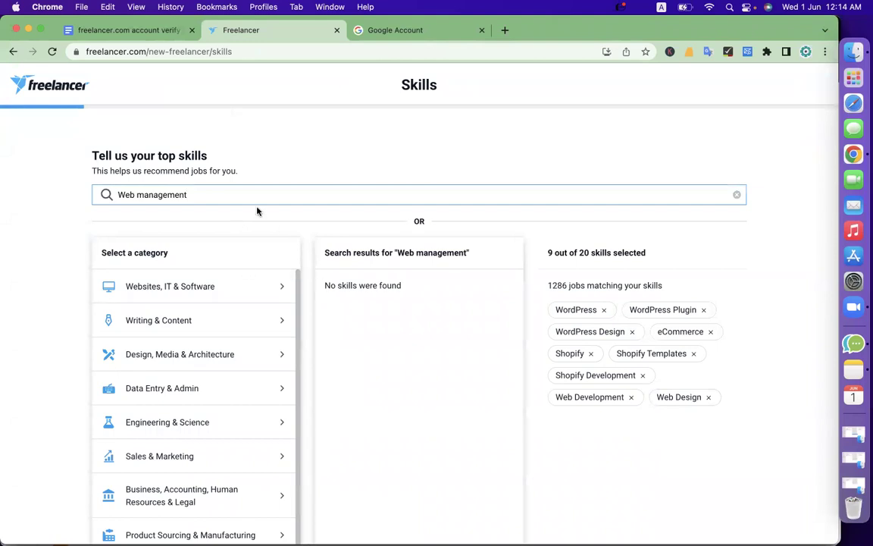
pyautogui.doubleClick(171, 196)
pyautogui.write('ser')
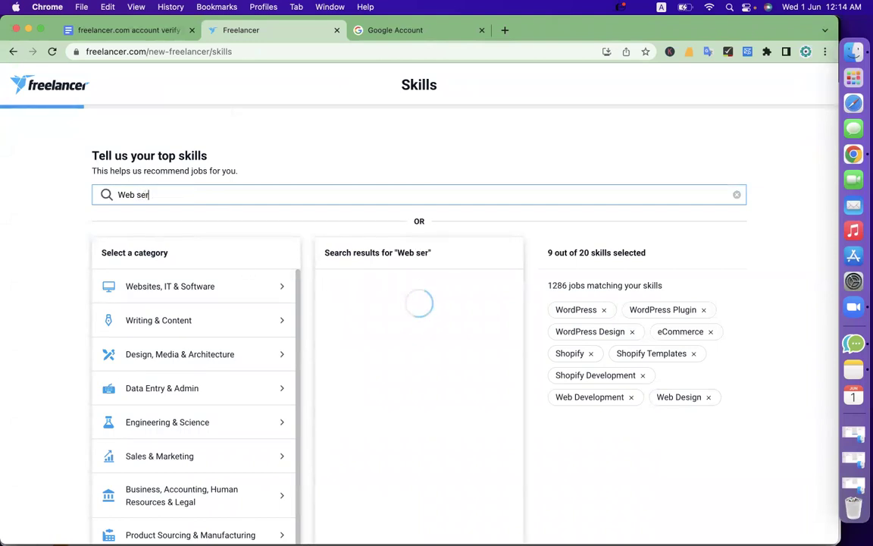
pyautogui.write('vi')
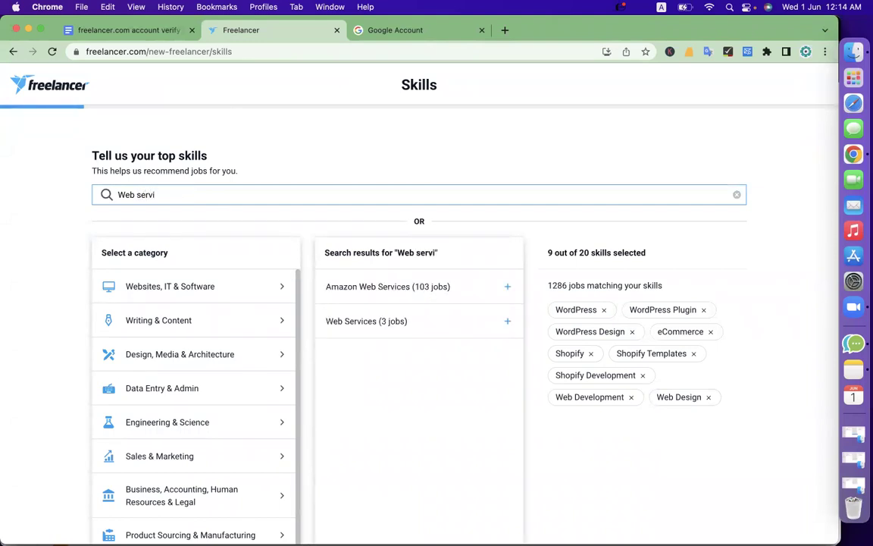
pyautogui.click(371, 321)
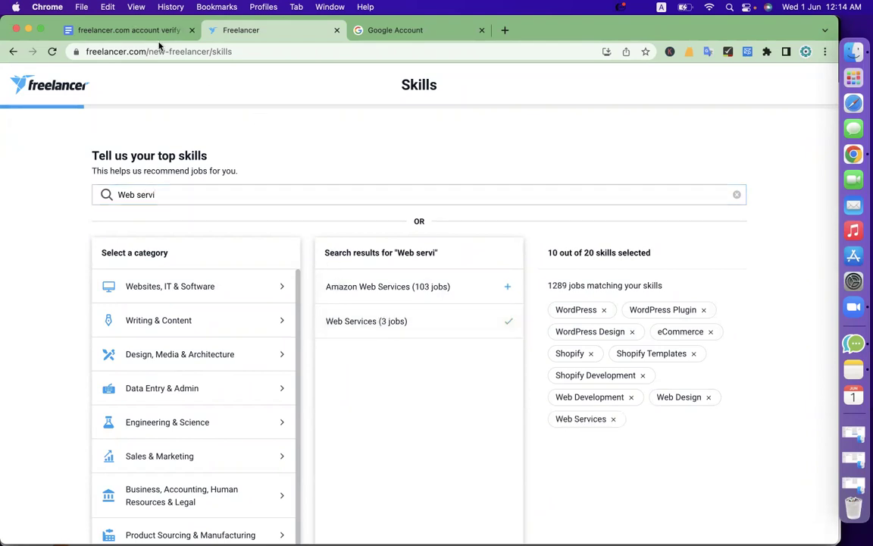
# Add the Website Design skill copied from the notes.
pyautogui.click(151, 30)
pyautogui.moveTo(251, 277); pyautogui.dragTo(341, 277)
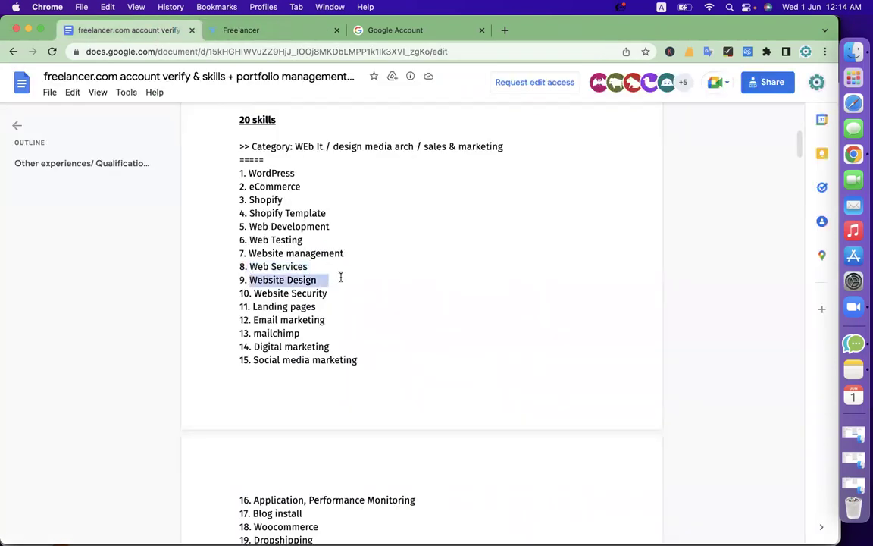
pyautogui.press('super+c')
pyautogui.click(253, 33)
pyautogui.click(230, 188)
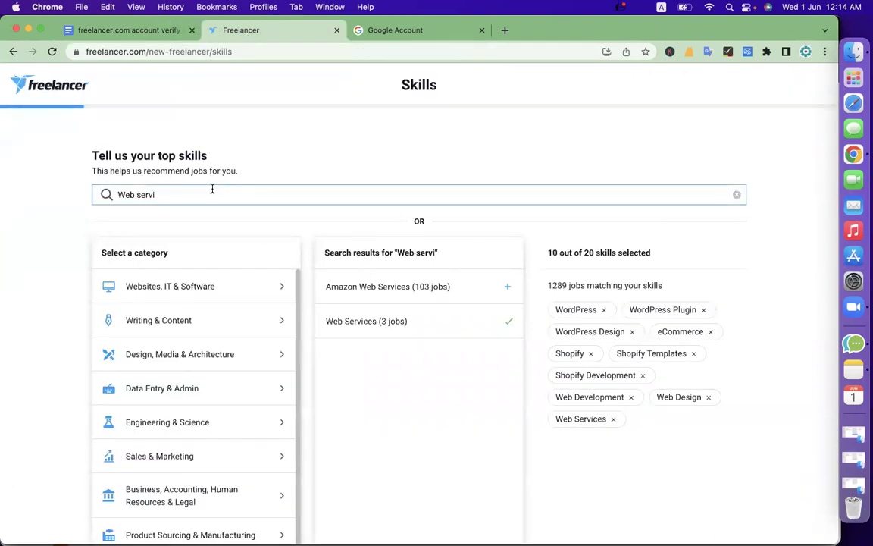
pyautogui.press('super+a')
pyautogui.press('super+v')
pyautogui.press('BackSpace')
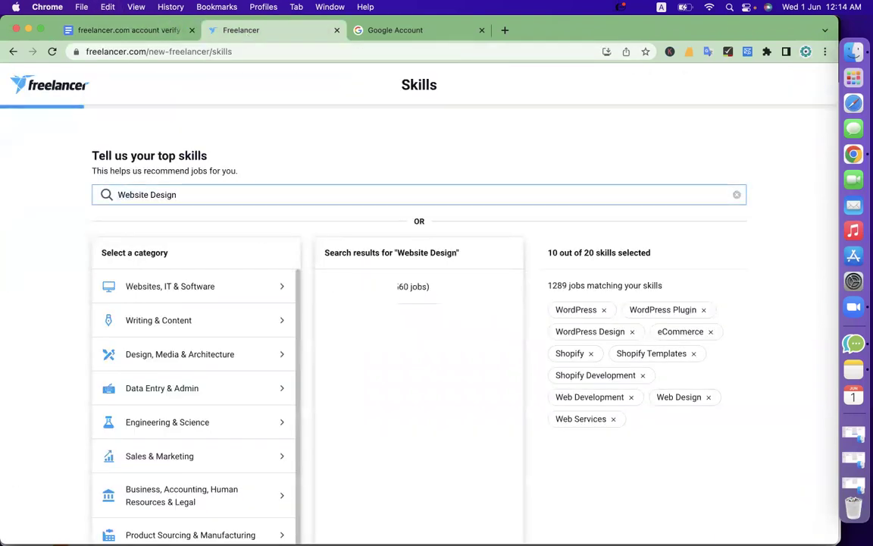
pyautogui.click(422, 297)
# Add the Landing Pages skill by searching 'landing'.
pyautogui.click(161, 32)
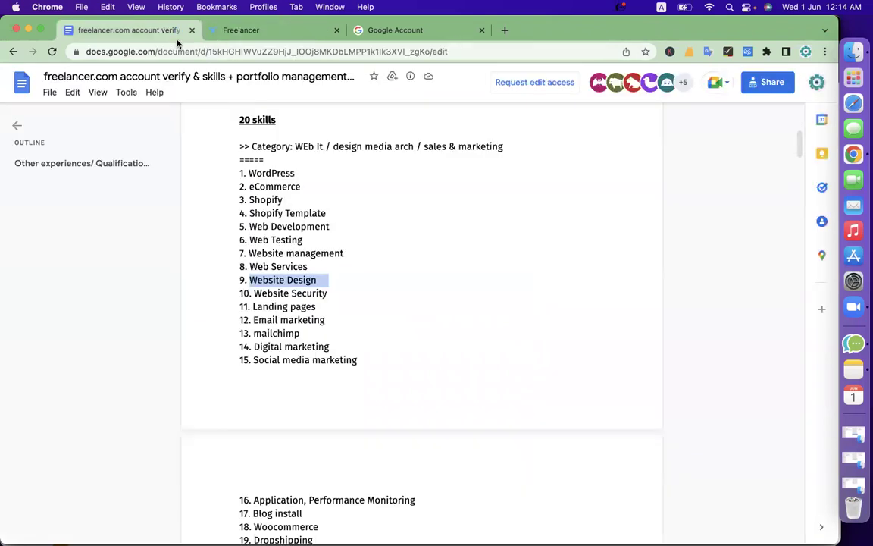
pyautogui.moveTo(254, 293); pyautogui.dragTo(328, 293)
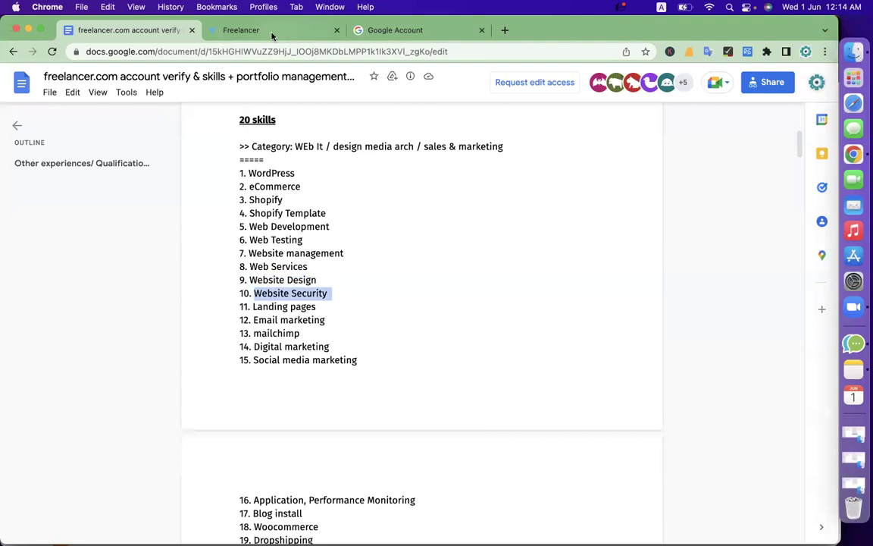
pyautogui.click(274, 35)
pyautogui.click(253, 195)
pyautogui.press('super+a')
pyautogui.press('super+v')
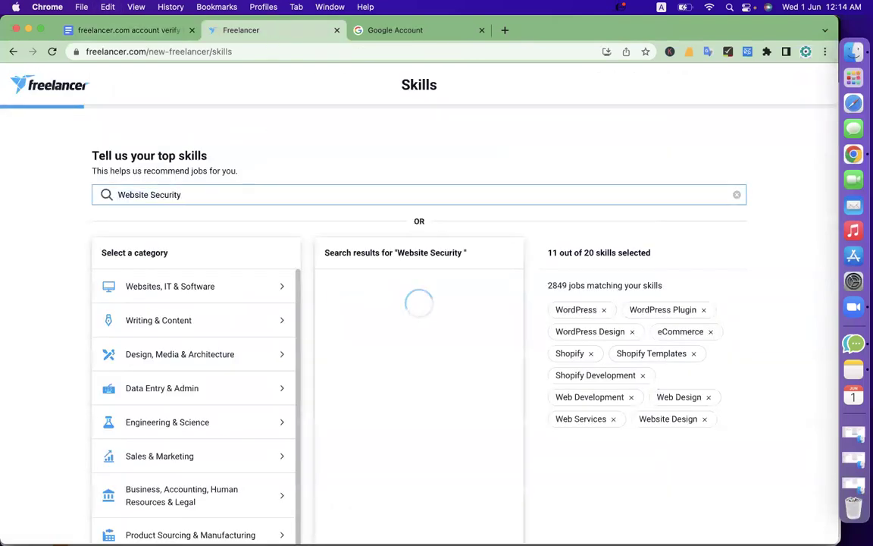
pyautogui.tripleClick(154, 194)
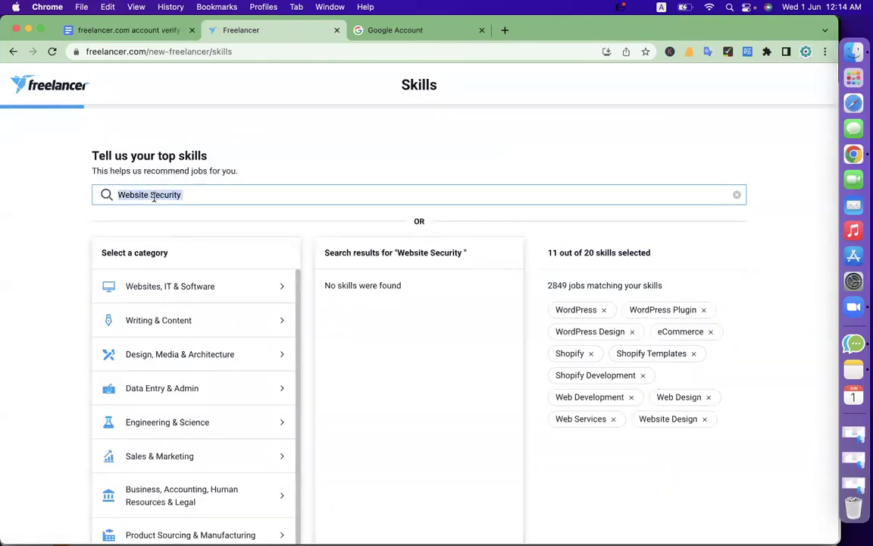
pyautogui.write('landing')
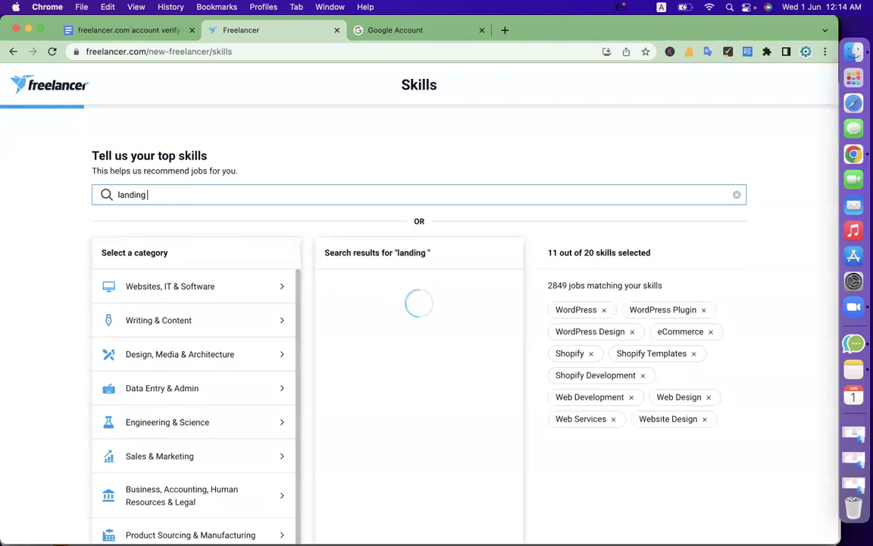
pyautogui.click(331, 284)
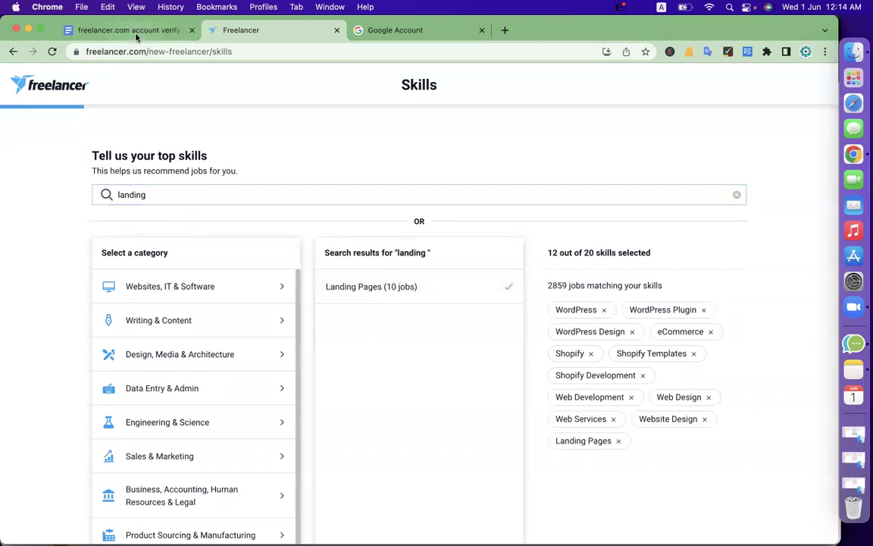
# Add the Email Marketing and Mailchimp skills.
pyautogui.click(128, 30)
pyautogui.click(256, 319)
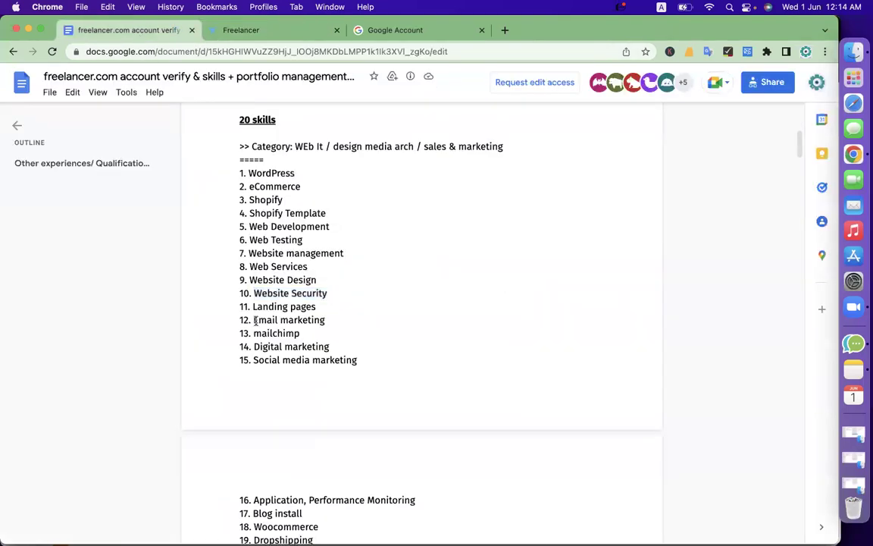
pyautogui.keyDown('shift'); pyautogui.click(328, 319); pyautogui.keyUp('shift')
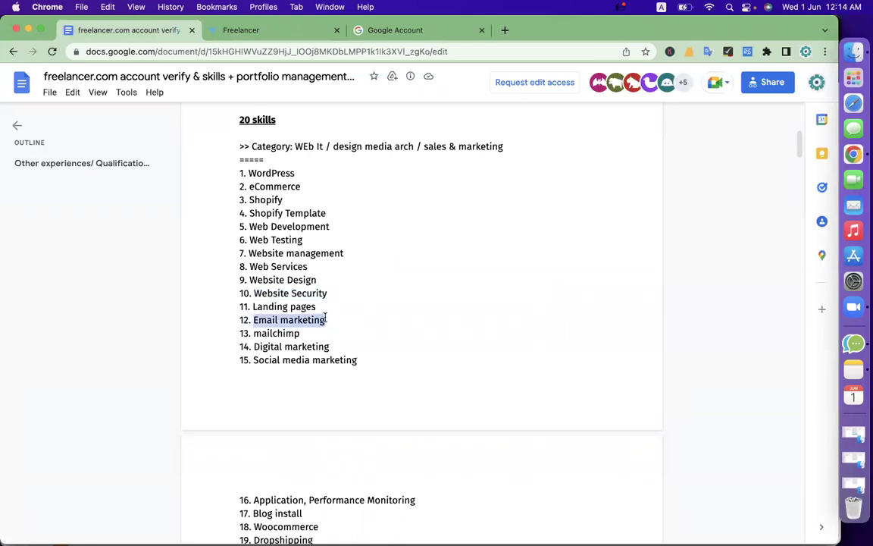
pyautogui.click(243, 31)
pyautogui.click(173, 190)
pyautogui.press('super+a')
pyautogui.press('super+v')
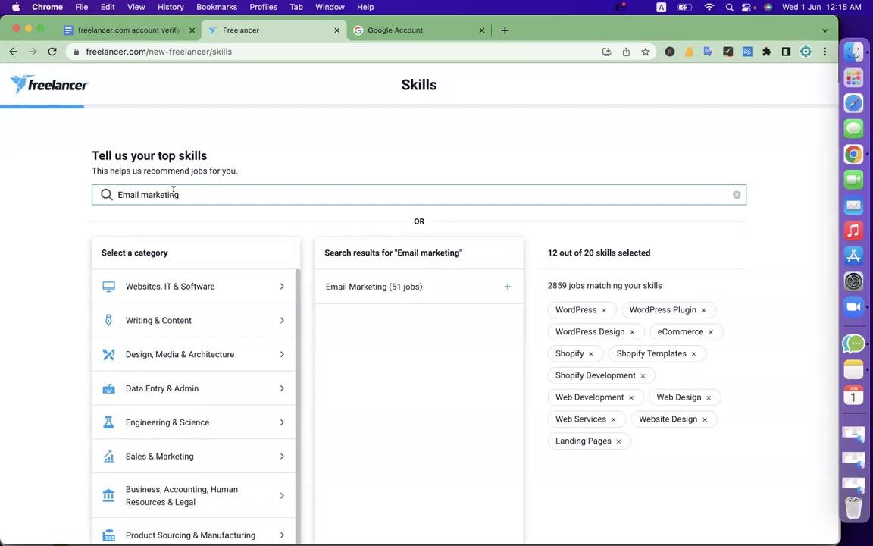
pyautogui.click(405, 292)
pyautogui.tripleClick(219, 197)
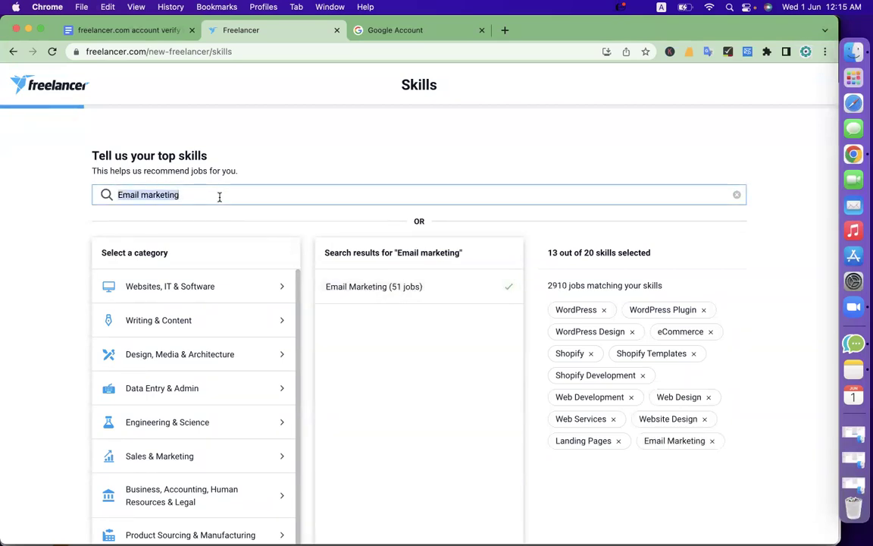
pyautogui.write('mailxhi')
pyautogui.press('BackSpace')
pyautogui.press('BackSpace')
pyautogui.press('BackSpace')
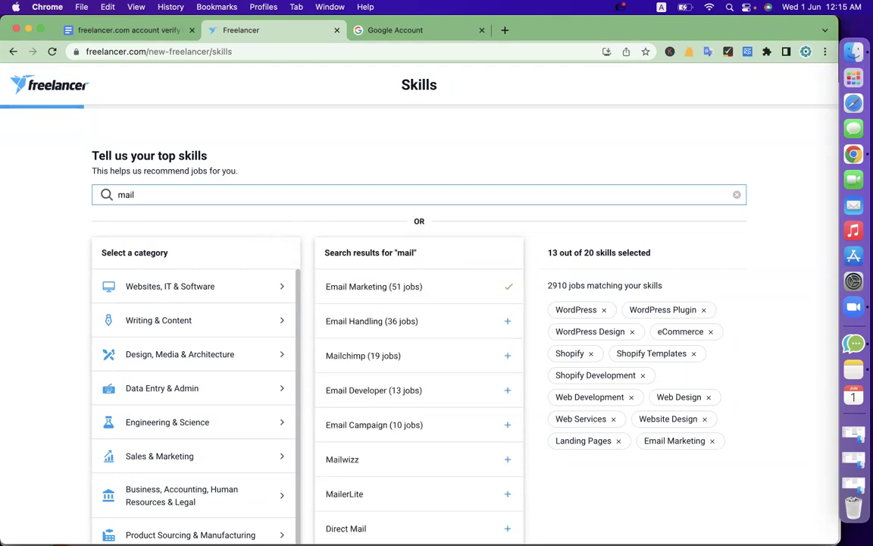
pyautogui.write('ch')
pyautogui.click(400, 300)
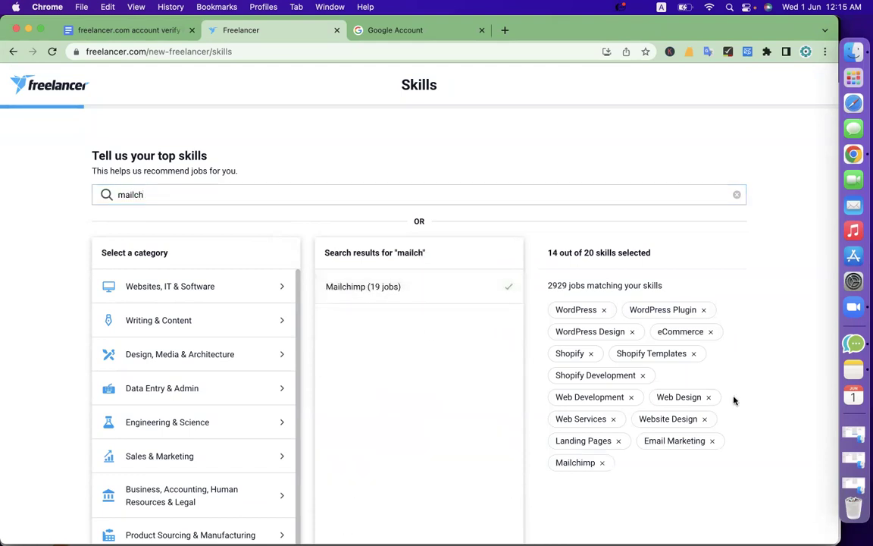
pyautogui.scroll(-5, 741, 356)
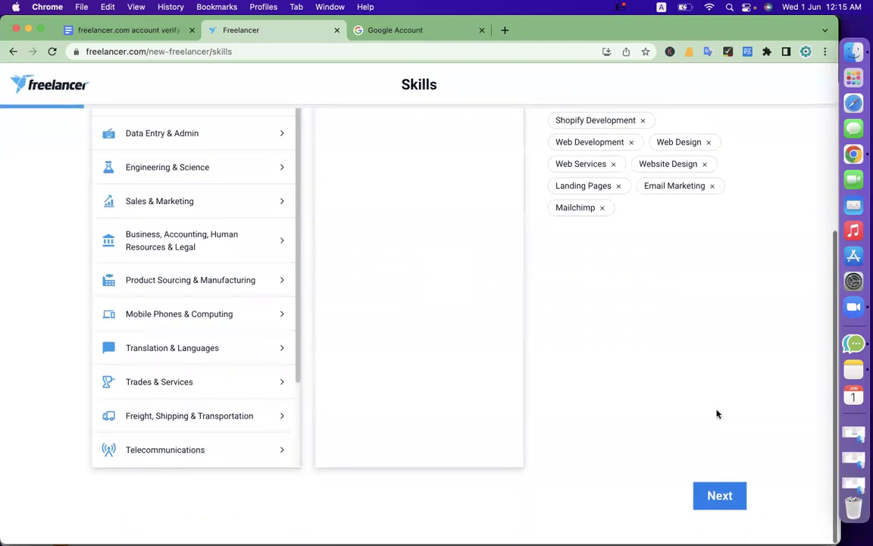
# Skip linking accounts, then try the camera profile photo and close it.
pyautogui.click(721, 497)
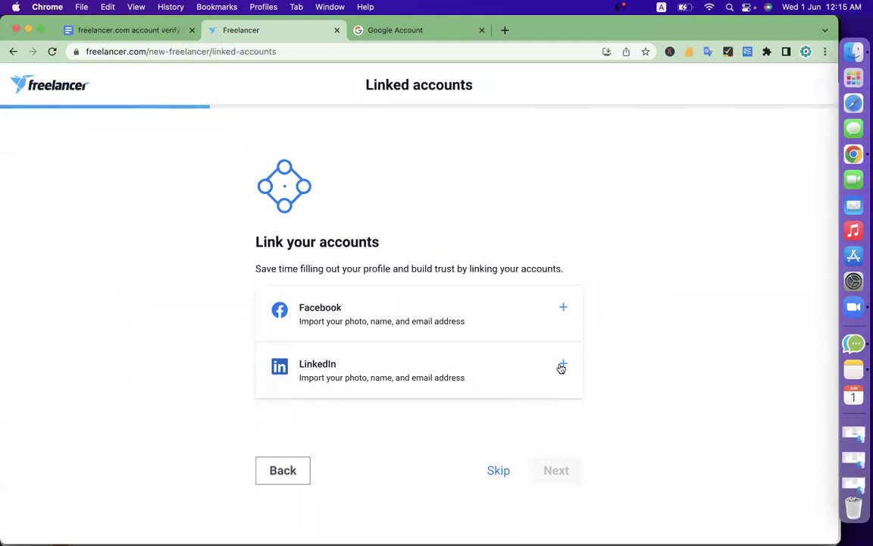
pyautogui.click(494, 472)
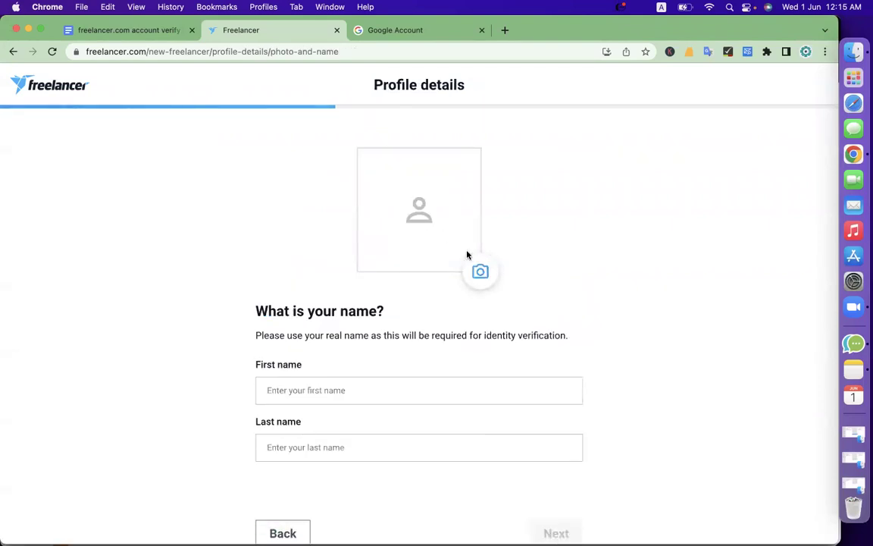
pyautogui.click(477, 264)
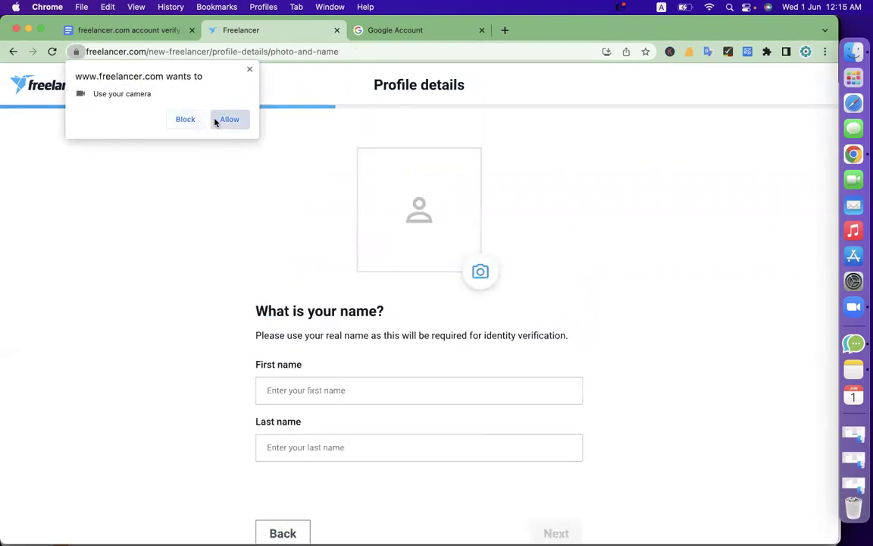
pyautogui.click(219, 120)
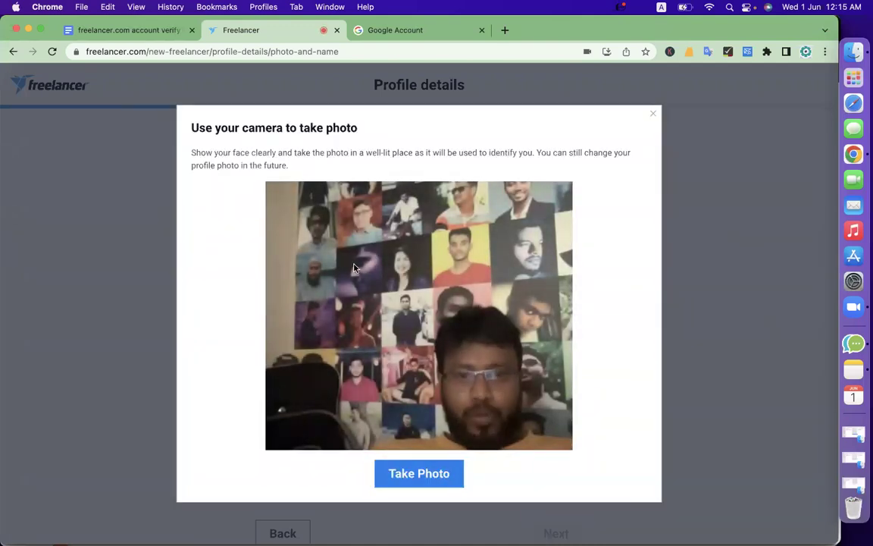
pyautogui.click(674, 378)
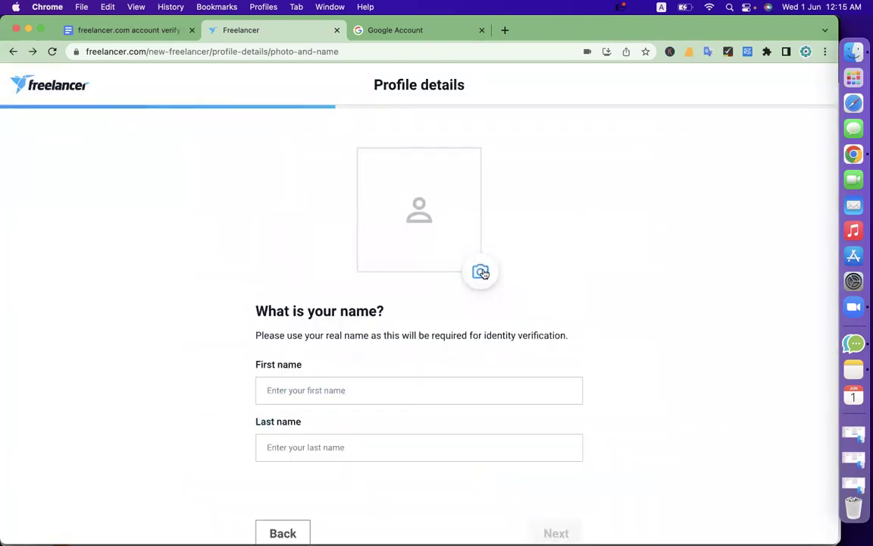
pyautogui.scroll(-1, 487, 338)
# Enter the first and last name and continue to the about-yourself step.
pyautogui.click(430, 343)
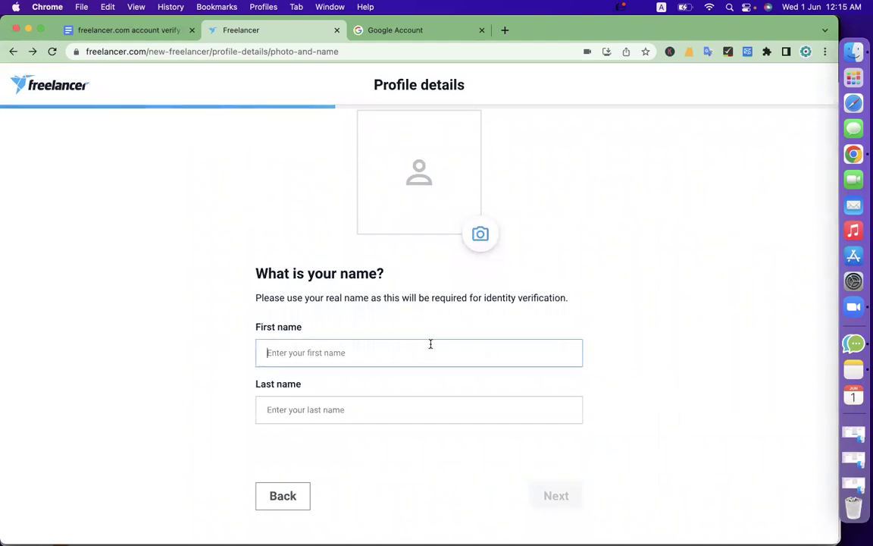
pyautogui.click(371, 411)
pyautogui.click(346, 349)
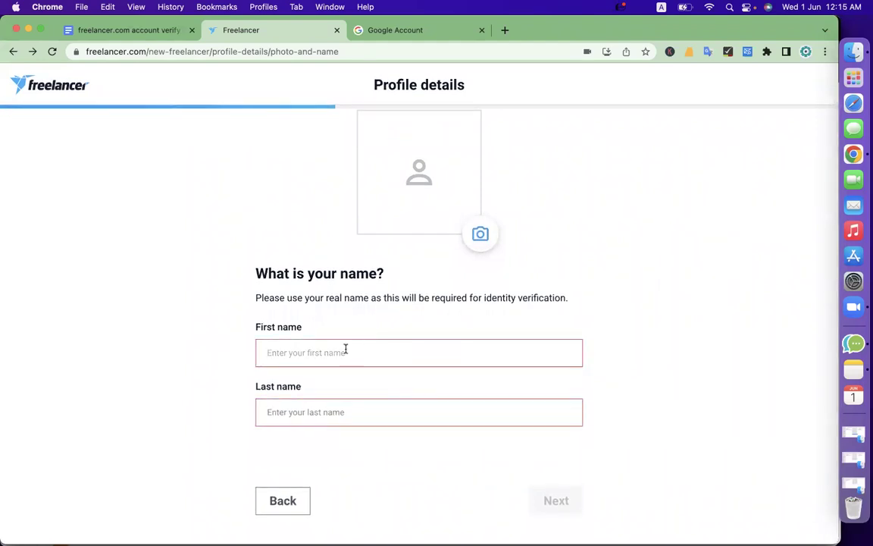
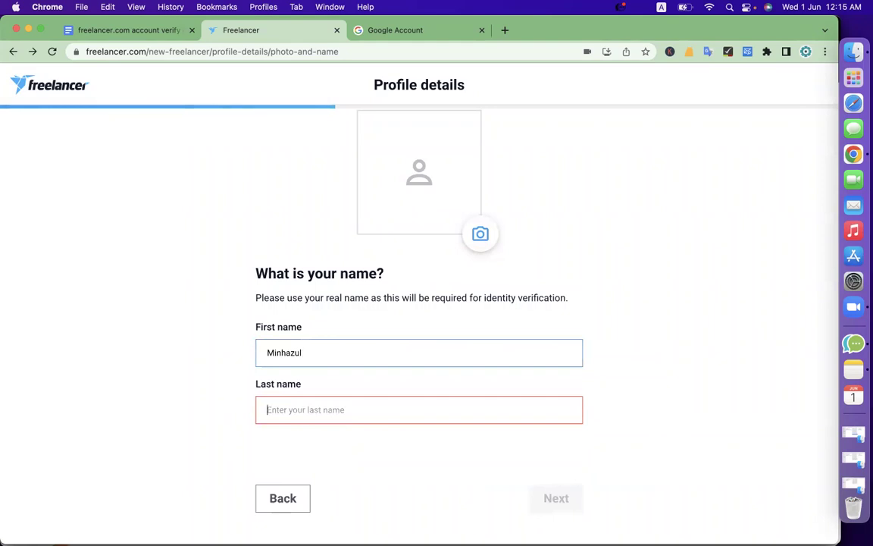
pyautogui.press('Tab')
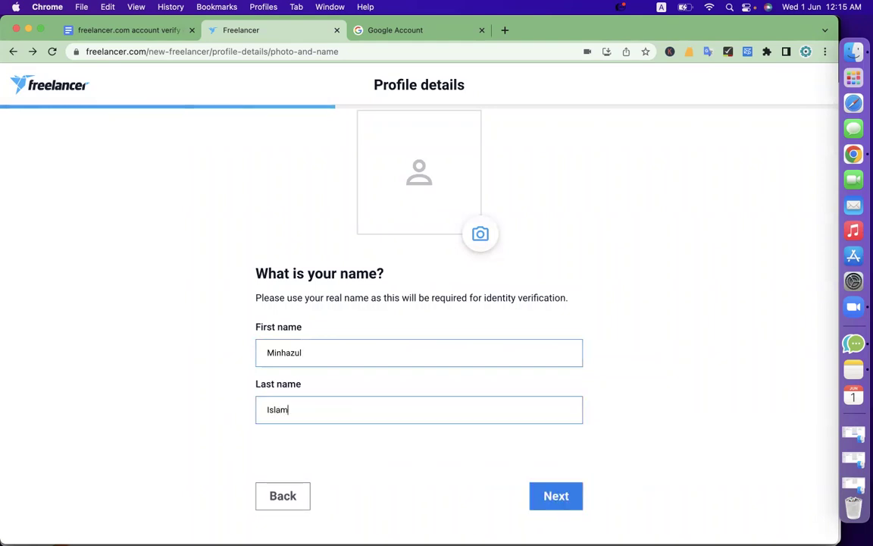
pyautogui.click(552, 494)
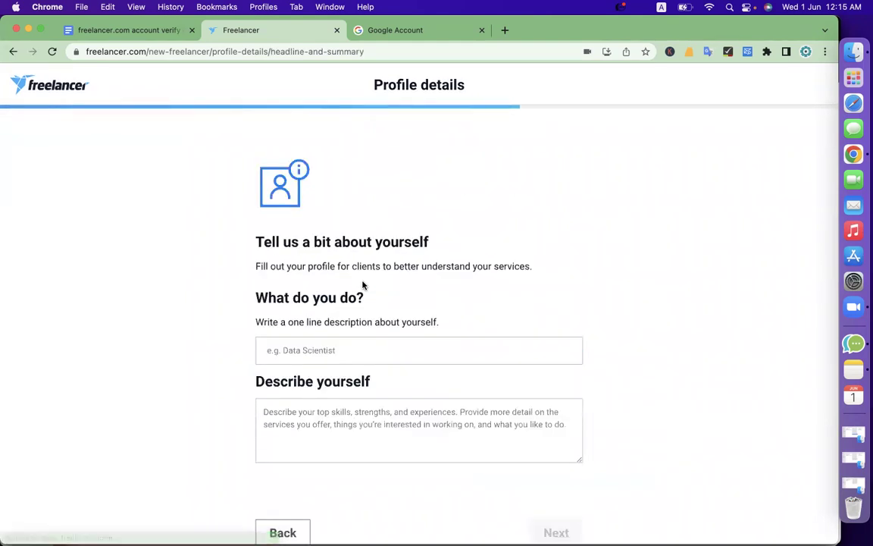
# Switch to the other Chrome profile's window from the headline and description step.
pyautogui.click(327, 351)
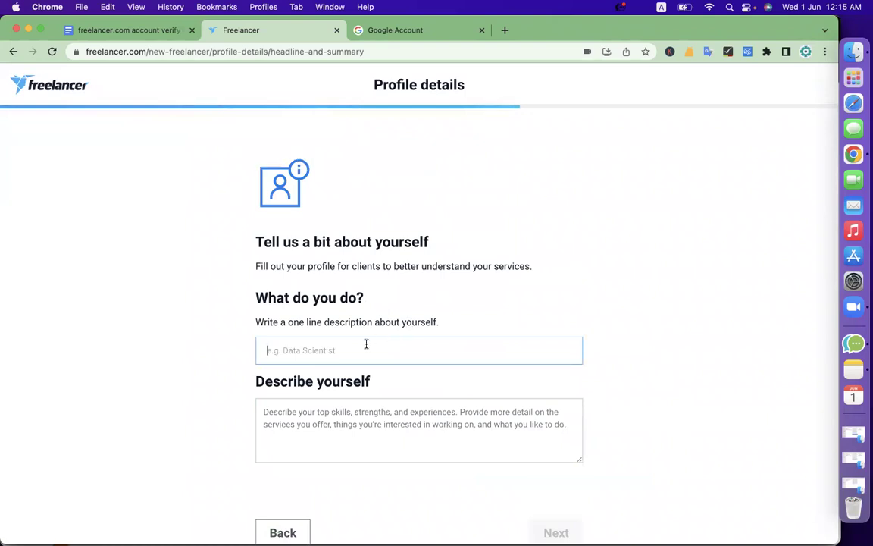
pyautogui.click(356, 406)
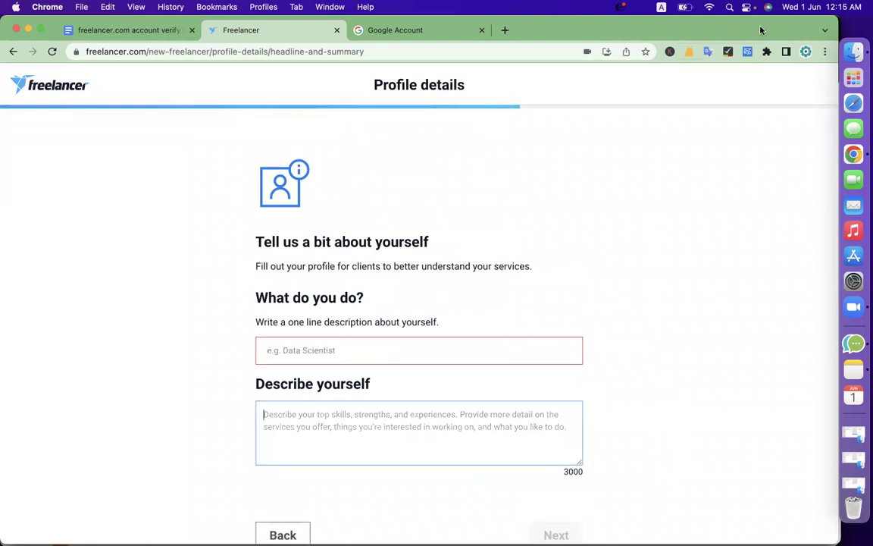
pyautogui.click(805, 52)
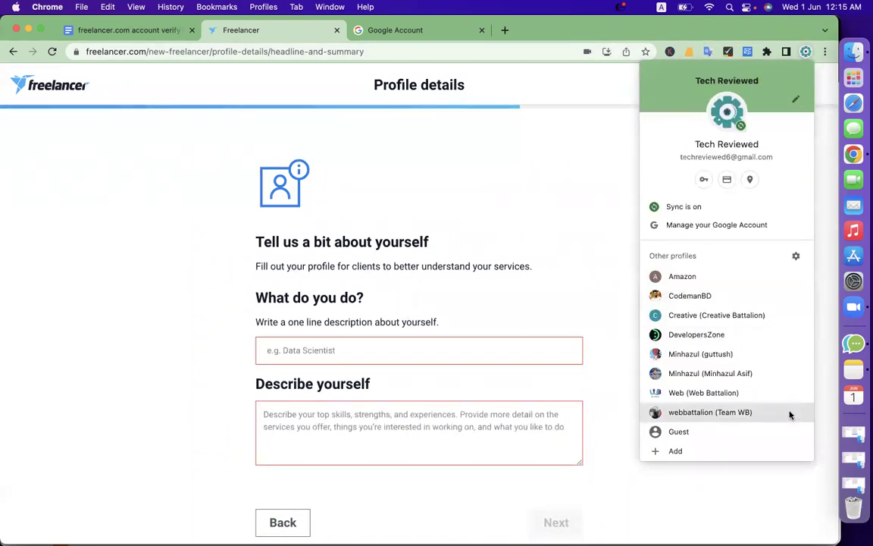
pyautogui.click(766, 371)
pyautogui.click(167, 52)
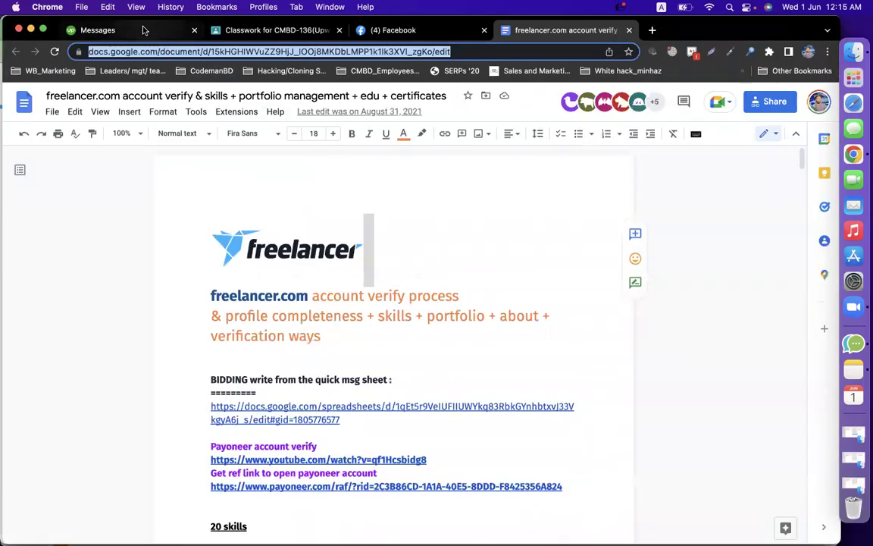
# Select the Upwork profile title 'Wix, EditorX Website Developer, Wix SEO | Squarespace | WordPress', then return to Freelancer.
pyautogui.click(106, 30)
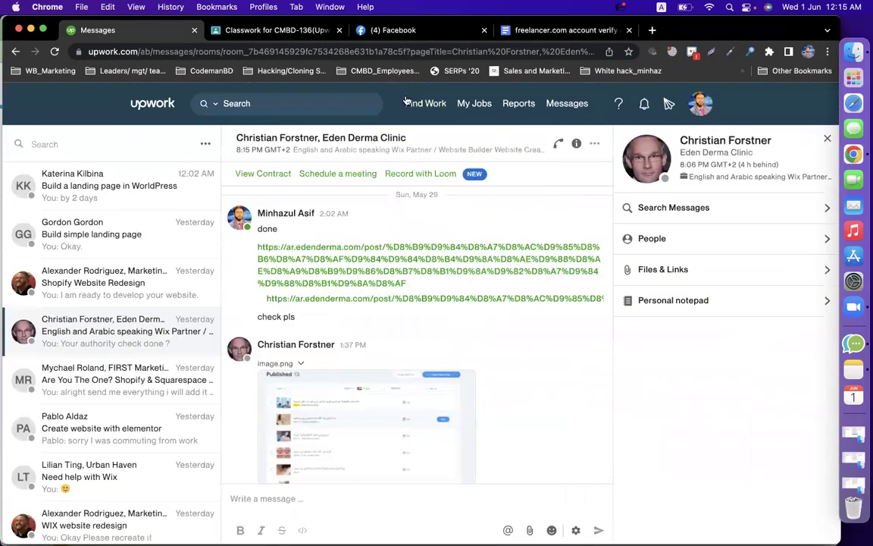
pyautogui.moveTo(425, 103)
pyautogui.click(422, 210)
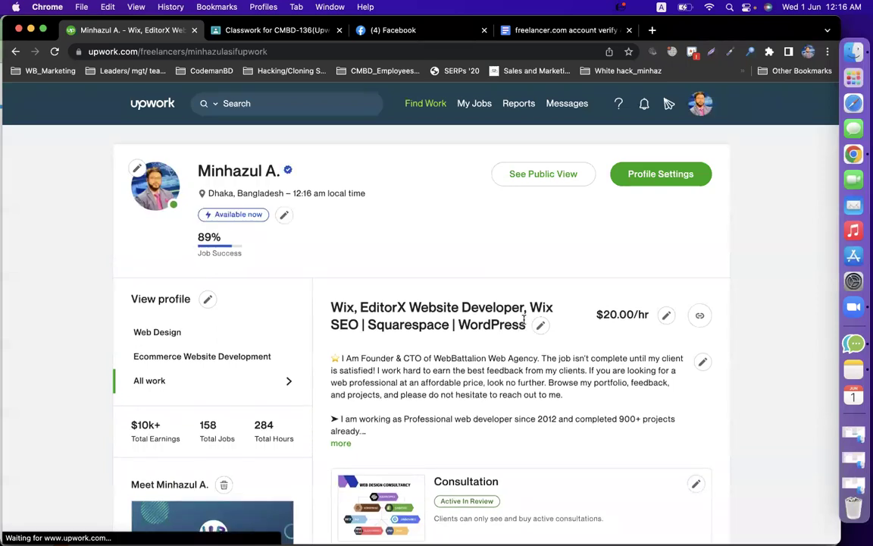
pyautogui.moveTo(524, 318); pyautogui.dragTo(332, 304)
pyautogui.press('super+c')
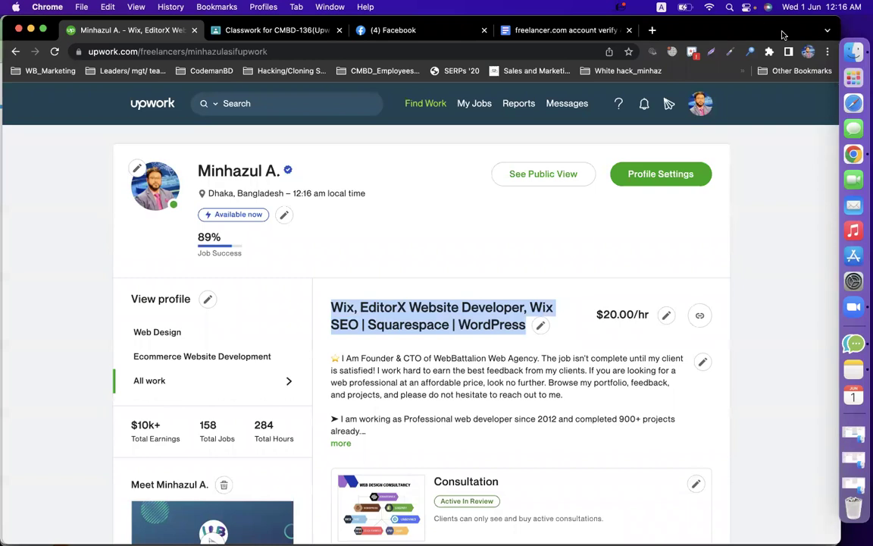
pyautogui.click(807, 51)
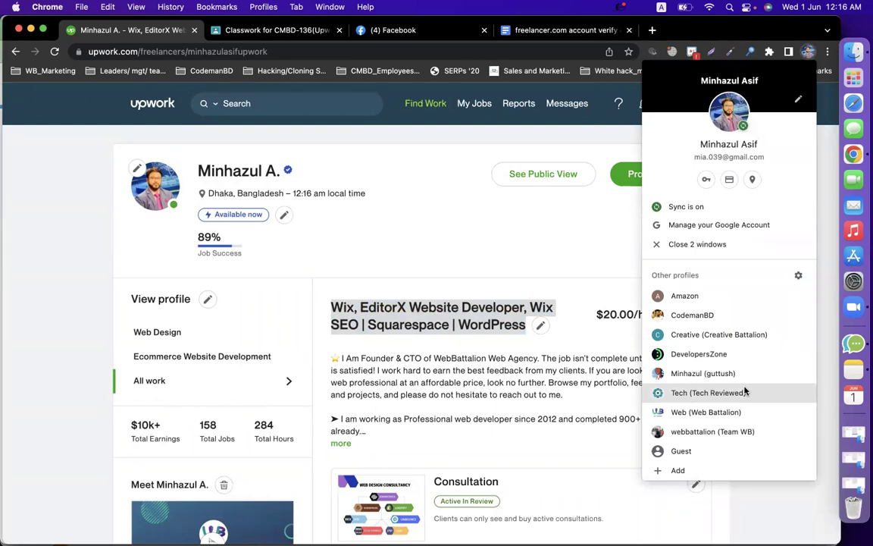
pyautogui.click(729, 397)
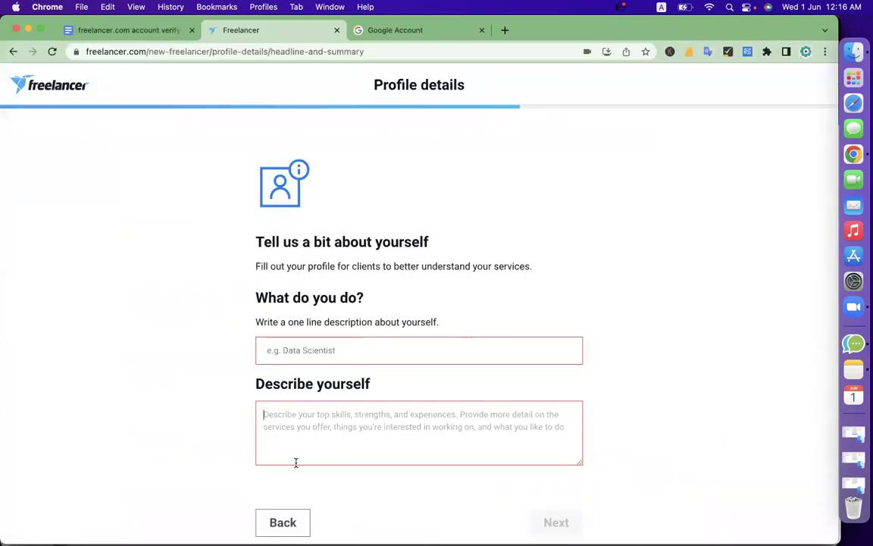
# Make the headline 'Wix | Squarespace | WordPress Expert' by removing 'EditorX Website Developer, Wix SEO', then switch Chrome profiles.
pyautogui.click(325, 351)
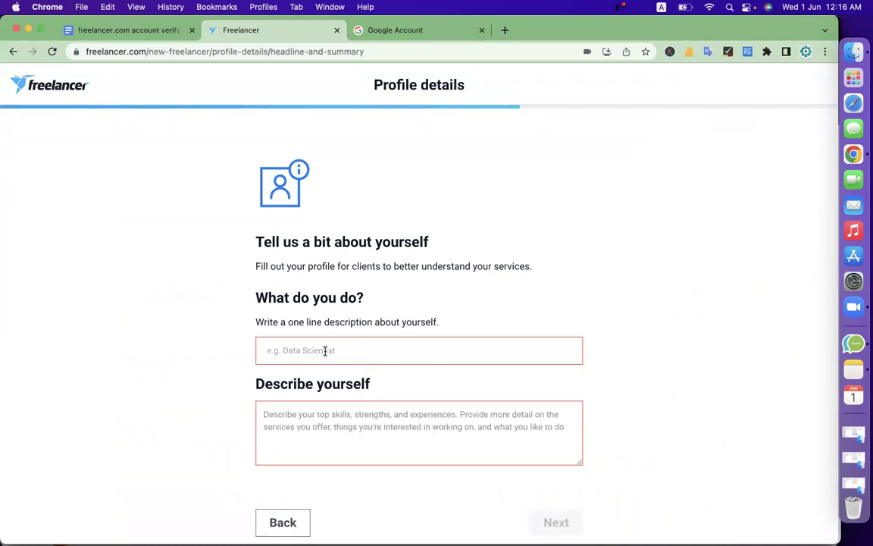
pyautogui.press('super+v')
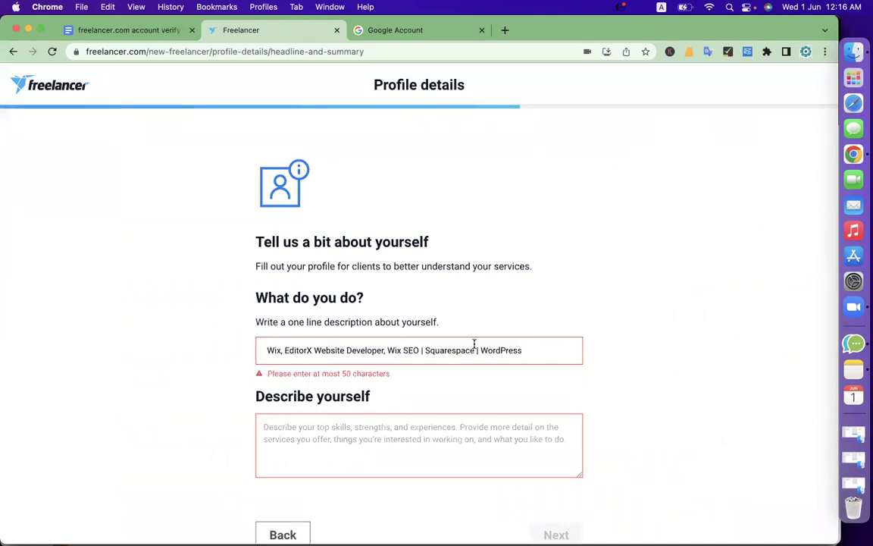
pyautogui.click(401, 350)
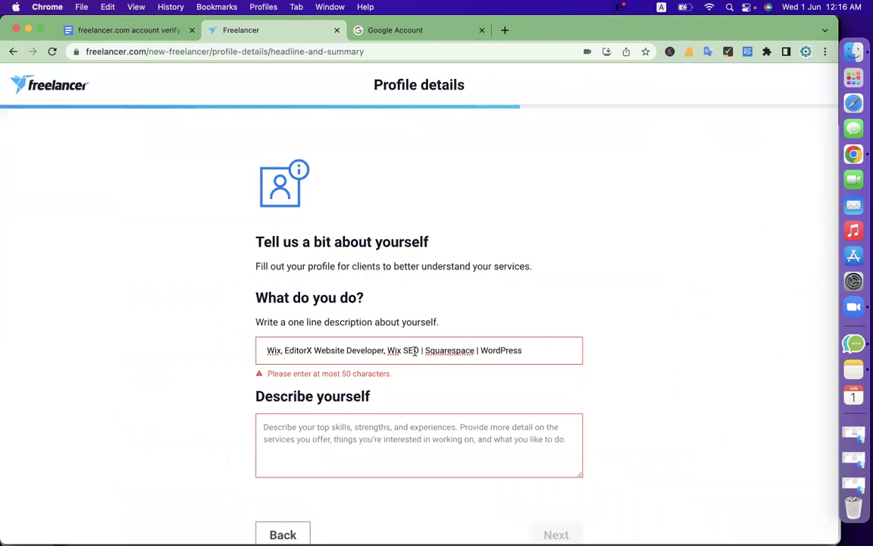
pyautogui.moveTo(417, 350); pyautogui.dragTo(284, 350)
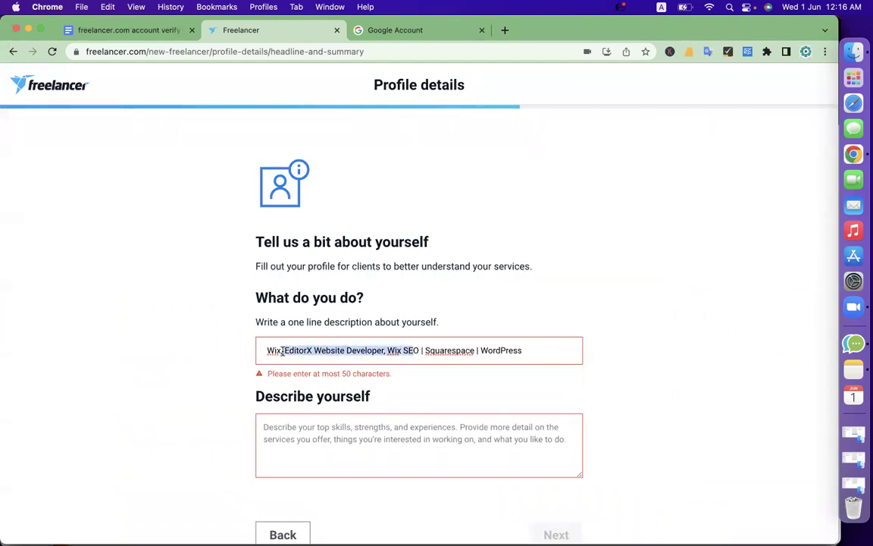
pyautogui.press('BackSpace')
pyautogui.press('BackSpace')
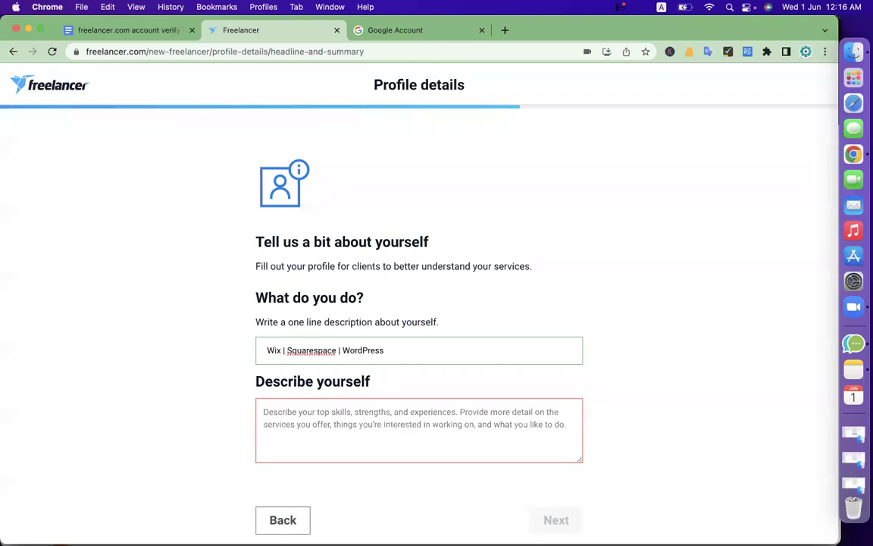
pyautogui.click(401, 353)
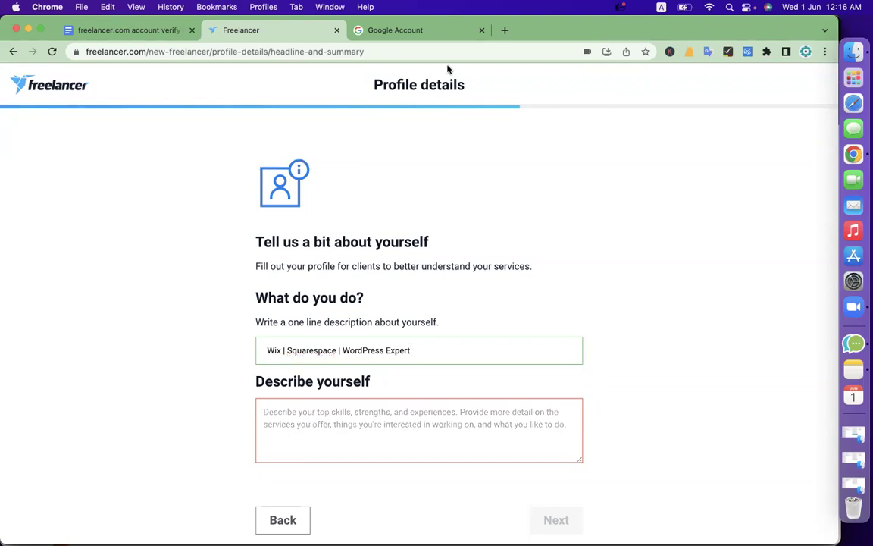
pyautogui.click(806, 52)
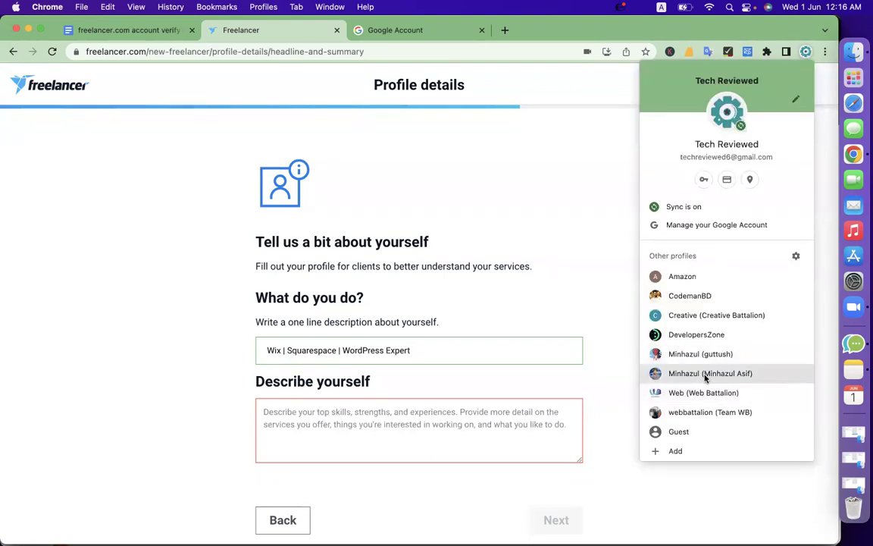
pyautogui.click(656, 369)
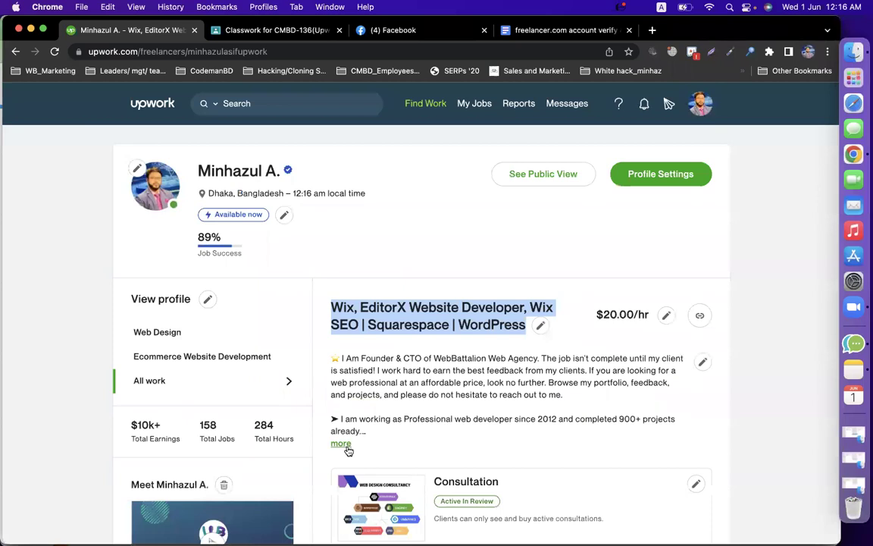
# Expand and copy the full Upwork profile description, then return to the Freelancer signup profile.
pyautogui.click(343, 443)
pyautogui.scroll(-3, 390, 417)
pyautogui.scroll(-2, 391, 417)
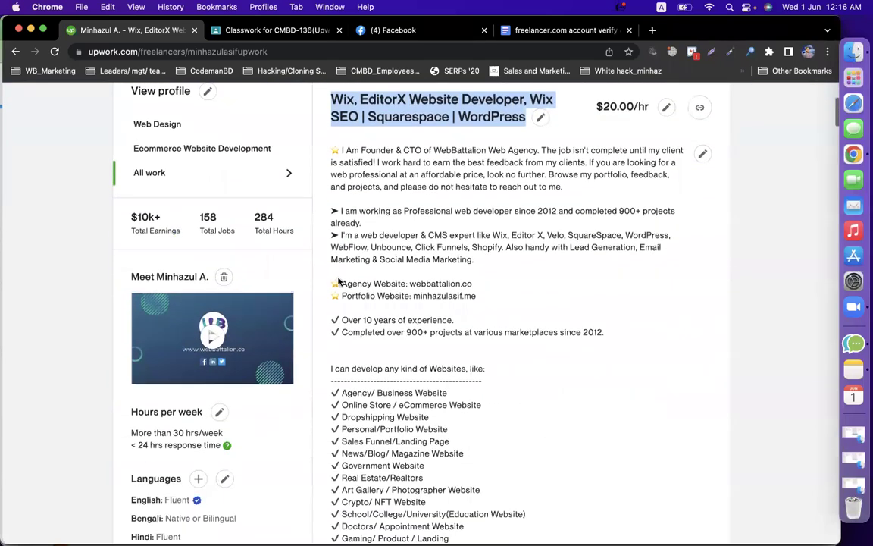
pyautogui.moveTo(331, 151); pyautogui.dragTo(507, 383)
pyautogui.press('super+c')
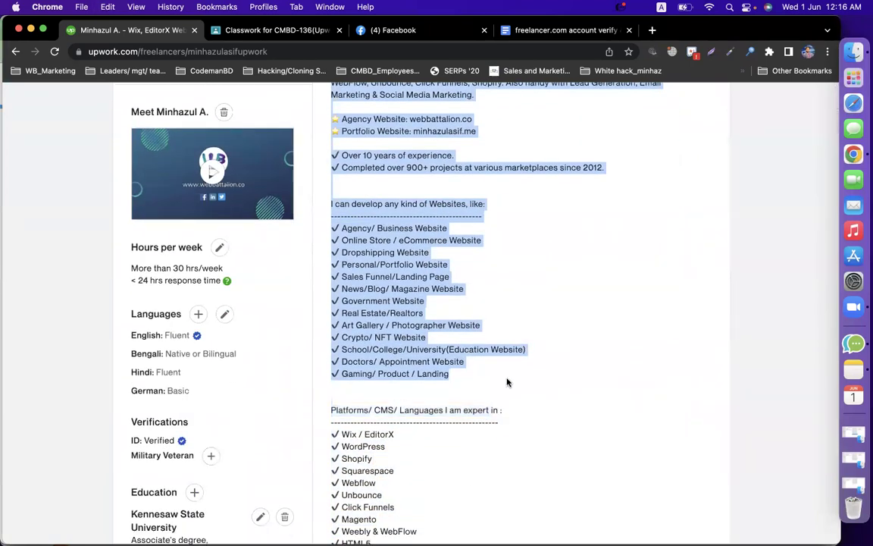
pyautogui.click(808, 51)
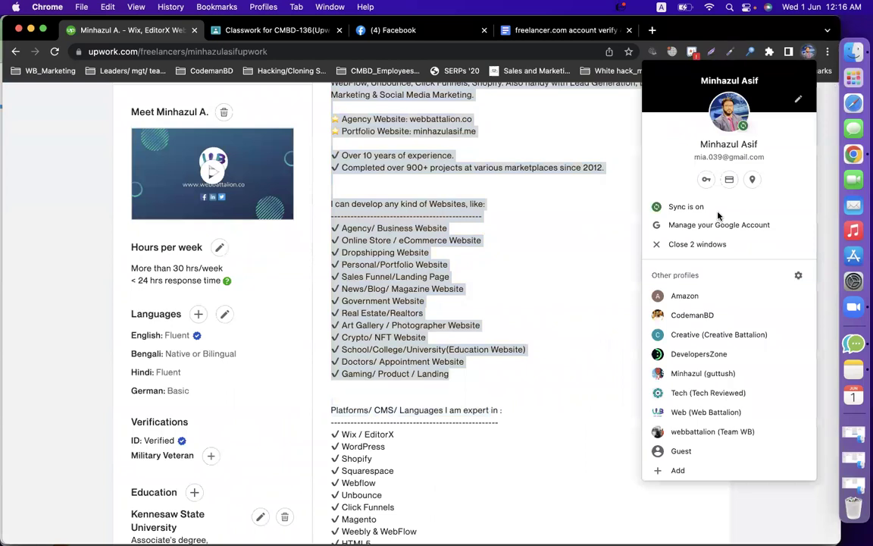
pyautogui.click(682, 362)
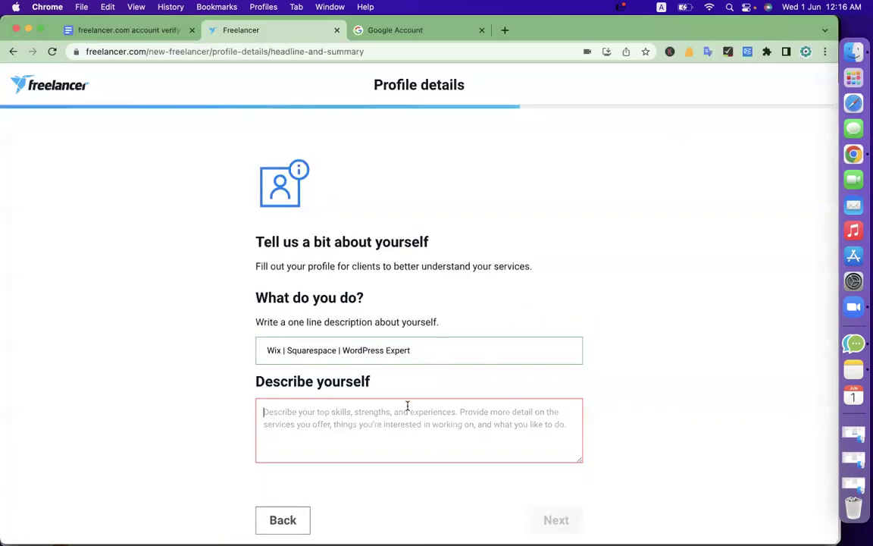
# Paste the Upwork description into 'Describe yourself' and continue to the languages step.
pyautogui.press('super+v')
pyautogui.scroll(-1, 406, 353)
pyautogui.press('Return')
# Add English as a spoken language and remove বাংলা.
pyautogui.click(333, 311)
pyautogui.write('eng')
pyautogui.press('Return')
pyautogui.click(295, 312)
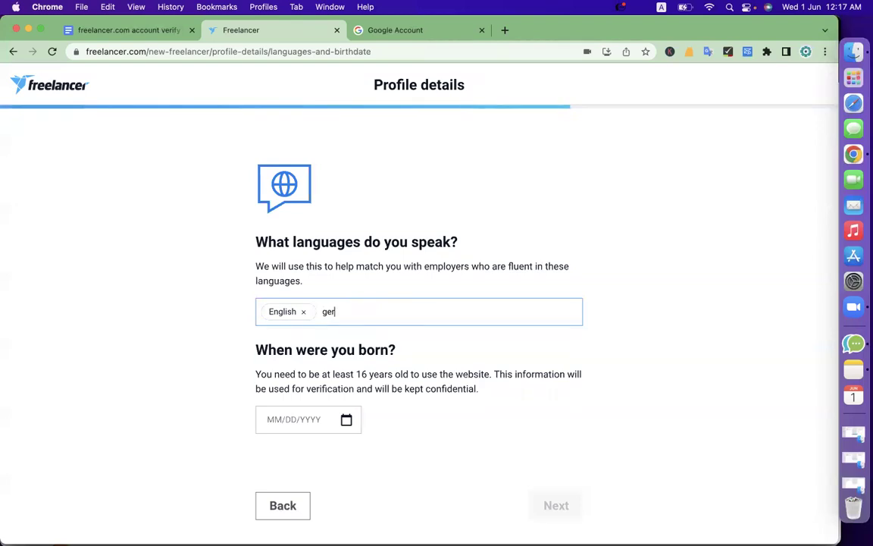
pyautogui.press('BackSpace')
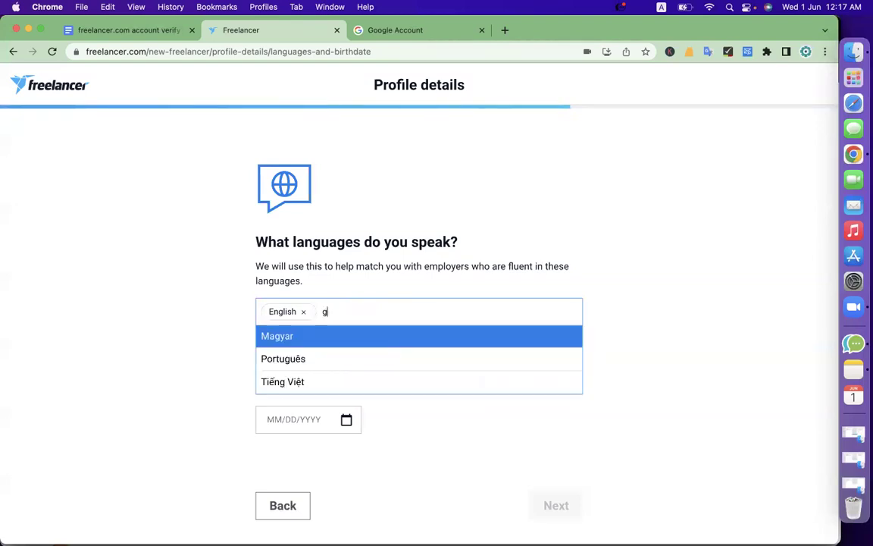
pyautogui.press('BackSpace')
pyautogui.press('BackSpace')
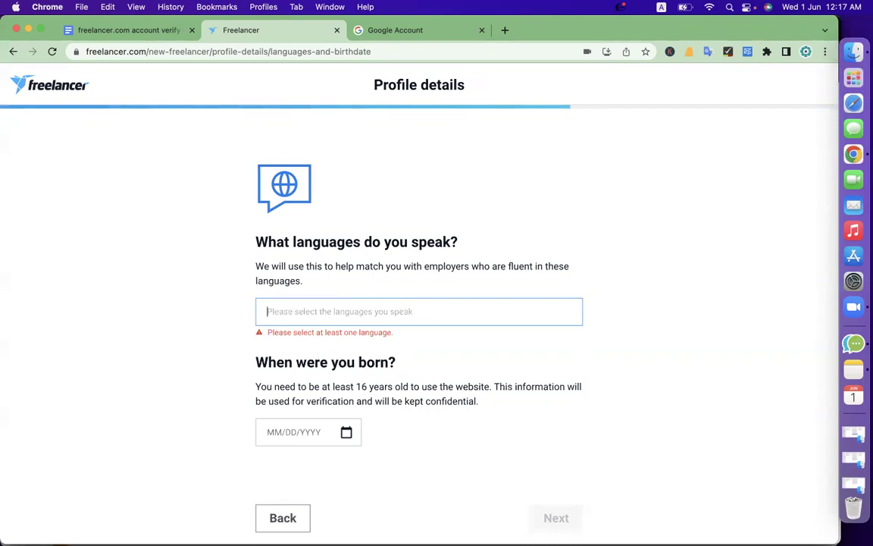
pyautogui.write('eng')
pyautogui.press('Return')
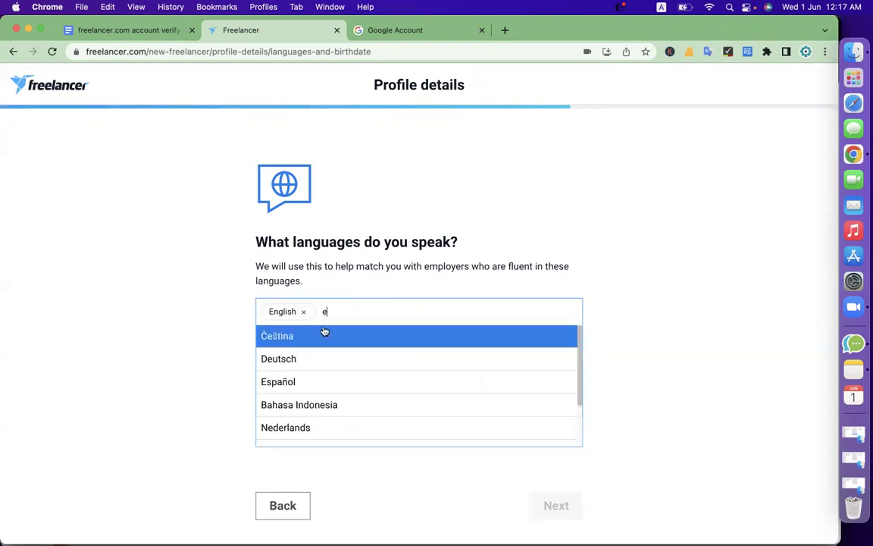
# Add Deutsch as a second spoken language.
pyautogui.scroll(-5, 312, 384)
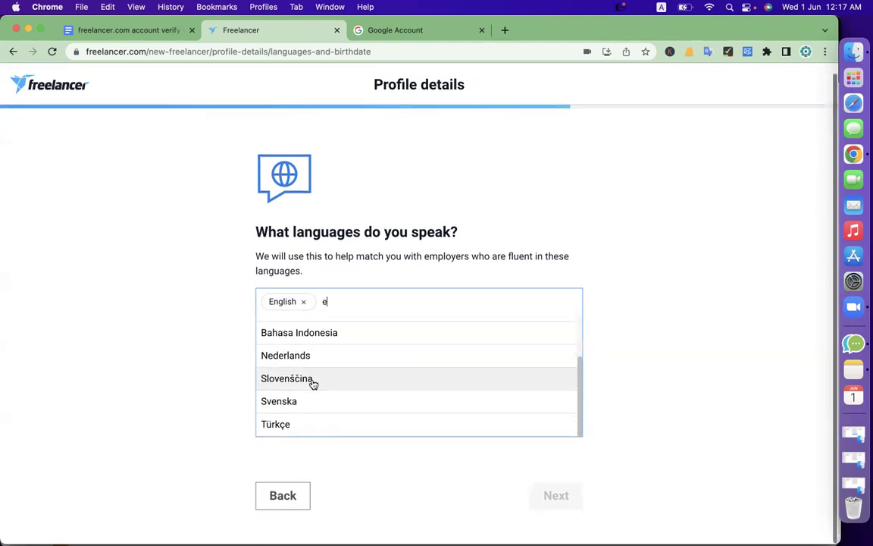
pyautogui.scroll(5, 307, 387)
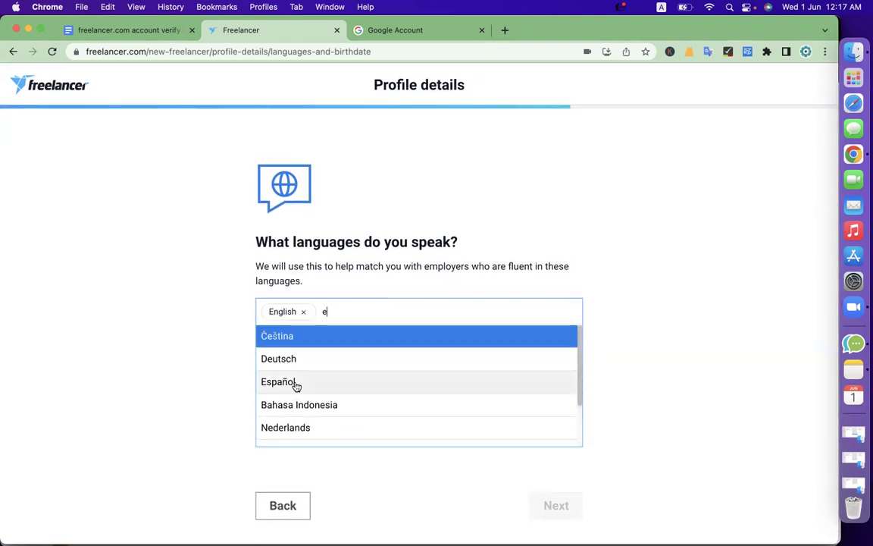
pyautogui.press('BackSpace')
pyautogui.write('g')
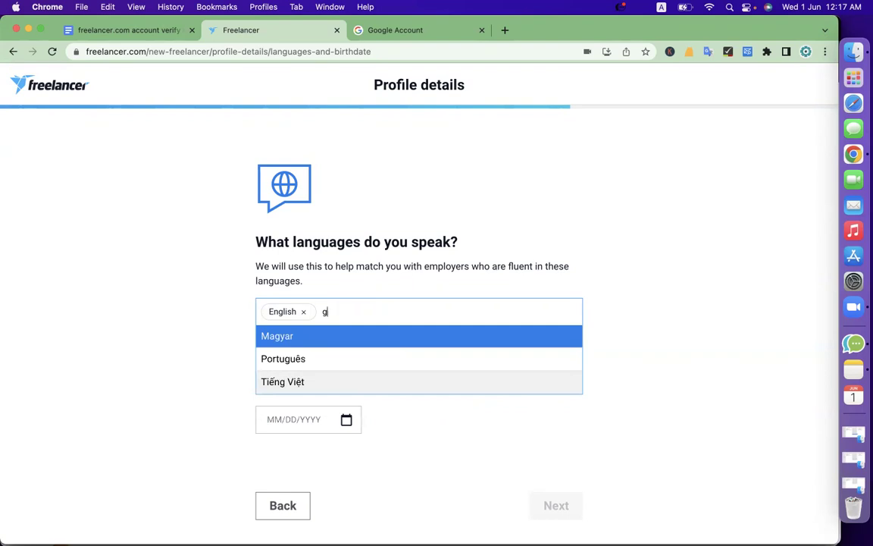
pyautogui.press('BackSpace')
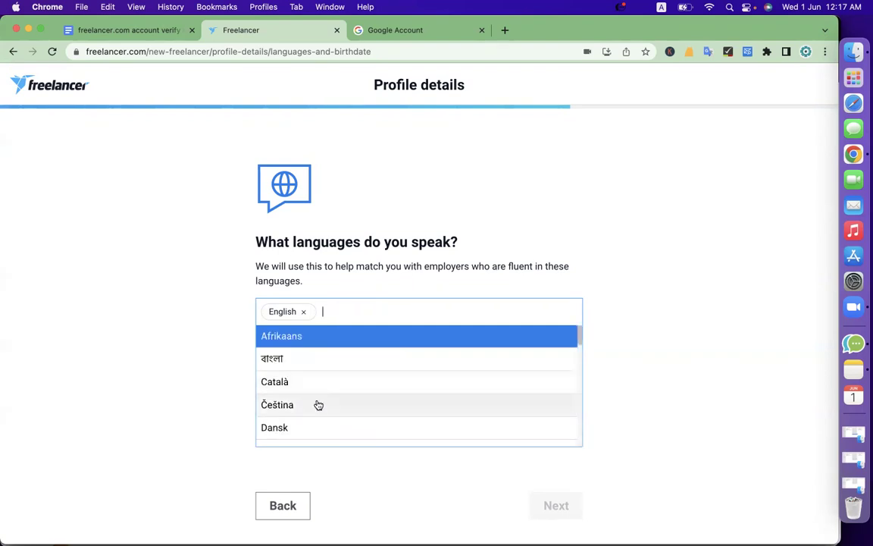
pyautogui.scroll(-2, 317, 405)
pyautogui.click(307, 416)
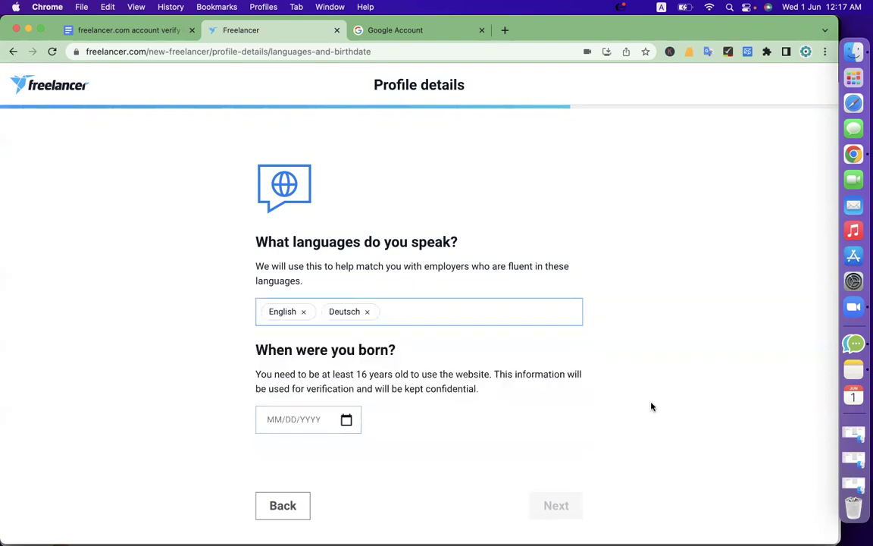
pyautogui.scroll(-1, 511, 462)
pyautogui.click(329, 414)
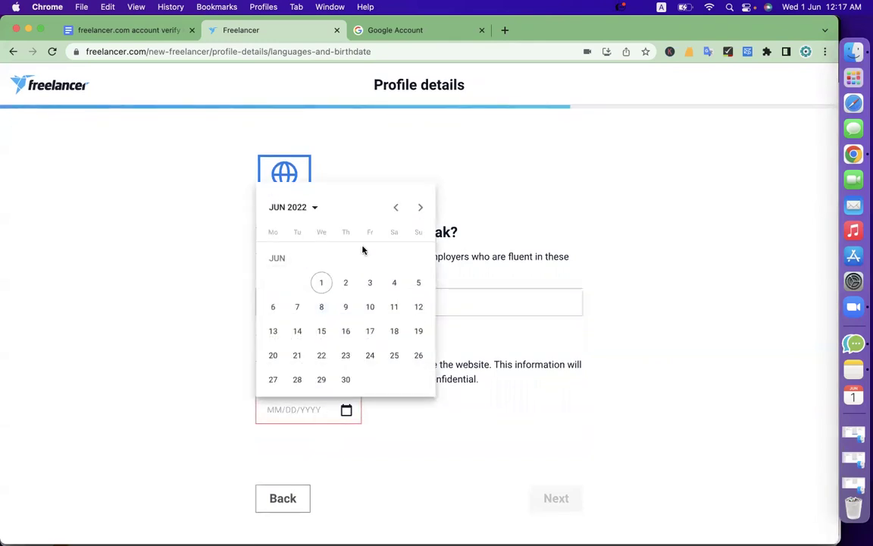
pyautogui.click(293, 209)
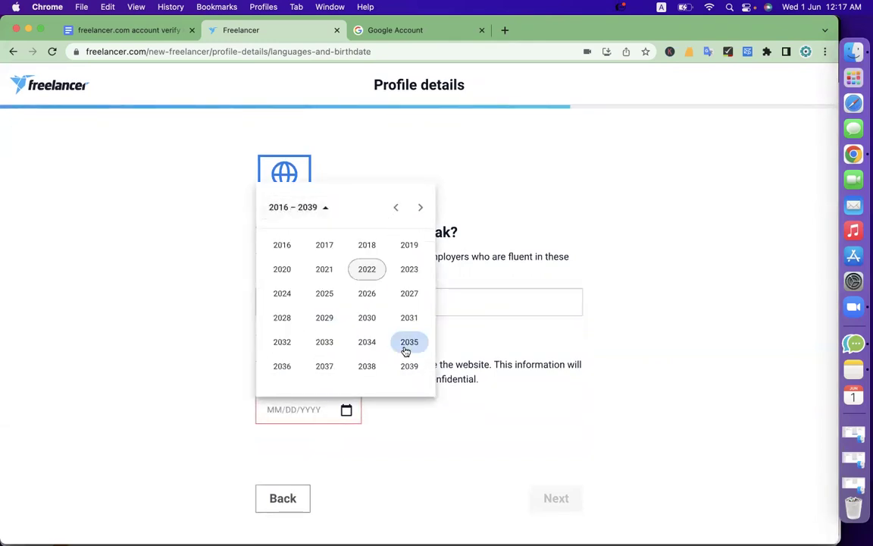
pyautogui.click(394, 207)
pyautogui.click(395, 208)
pyautogui.click(395, 208)
pyautogui.click(395, 207)
pyautogui.click(396, 207)
pyautogui.click(396, 207)
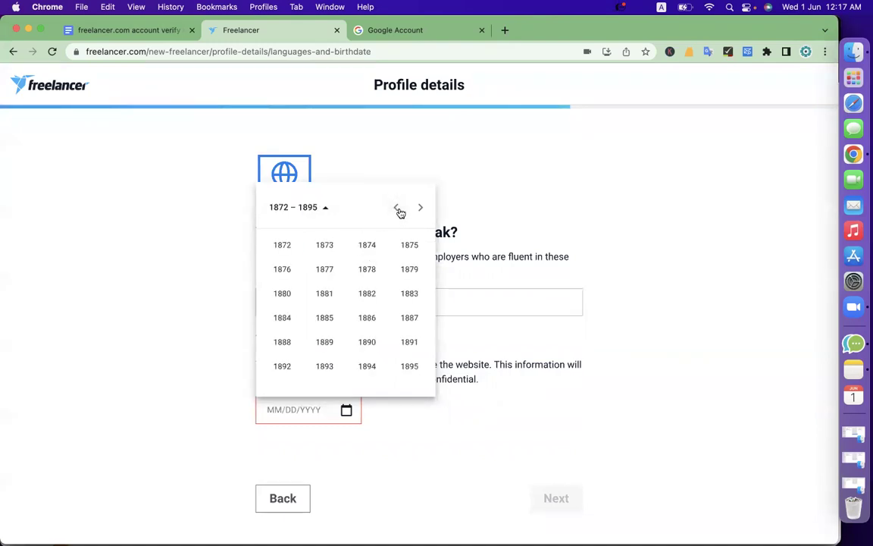
pyautogui.click(417, 208)
pyautogui.click(416, 209)
pyautogui.click(417, 208)
pyautogui.click(417, 208)
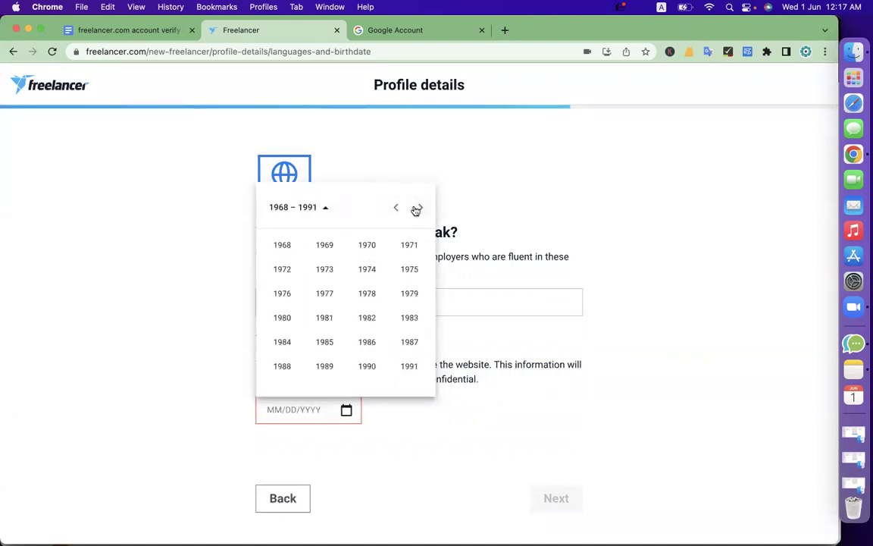
pyautogui.click(359, 349)
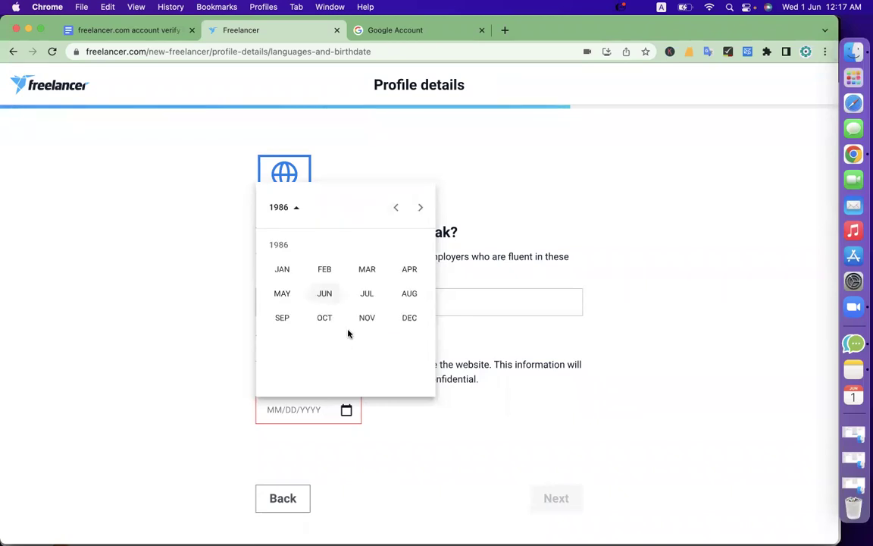
pyautogui.click(285, 272)
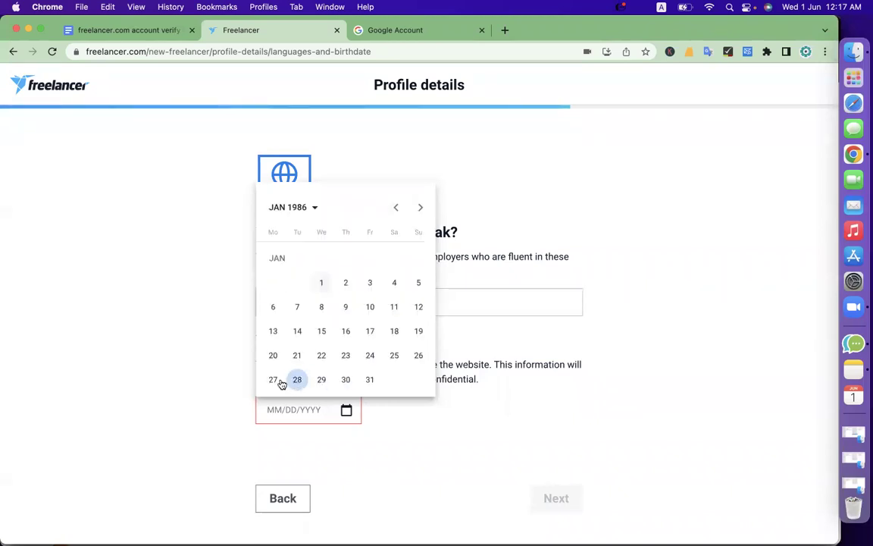
pyautogui.click(395, 356)
pyautogui.click(555, 495)
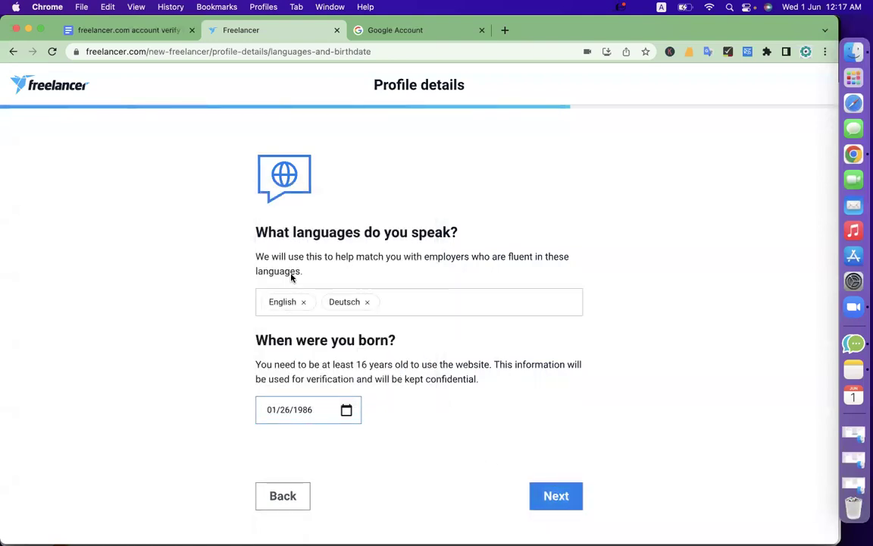
pyautogui.click(290, 349)
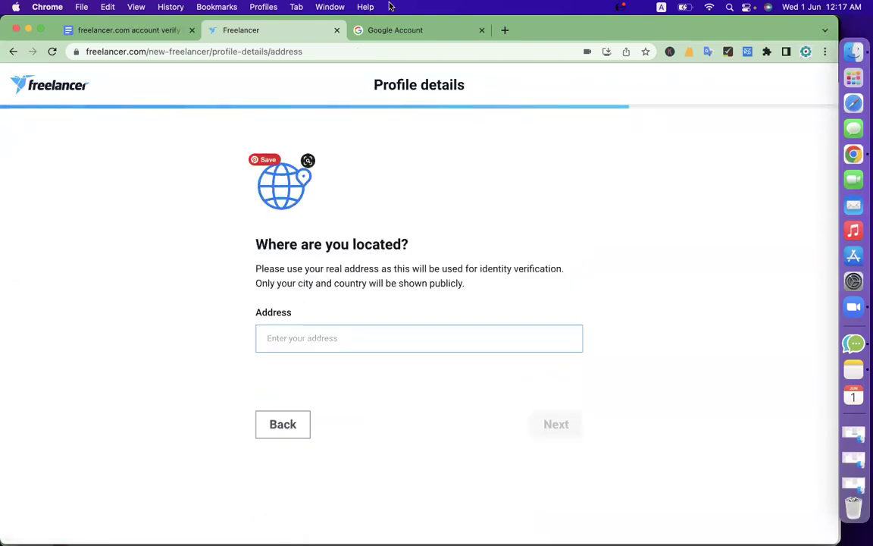
# Search Google for 'codemanbd' and select CodemanBD's listed Dhaka business address.
pyautogui.click(398, 29)
pyautogui.click(285, 50)
pyautogui.write('co')
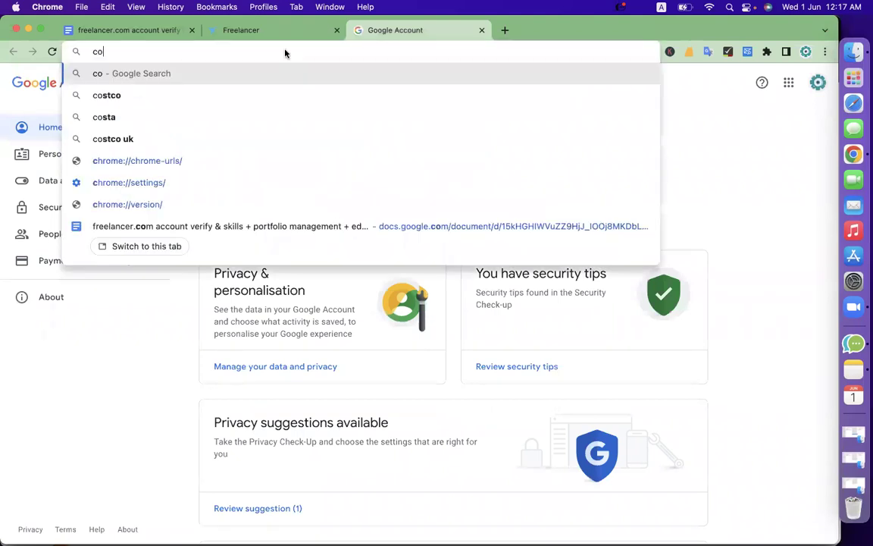
pyautogui.write('demanbd')
pyautogui.press('Return')
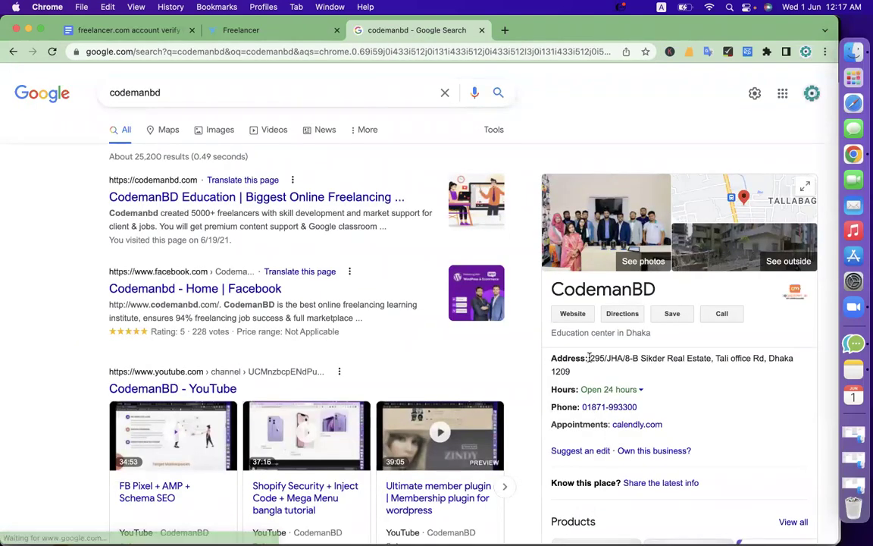
pyautogui.scroll(-5, 589, 367)
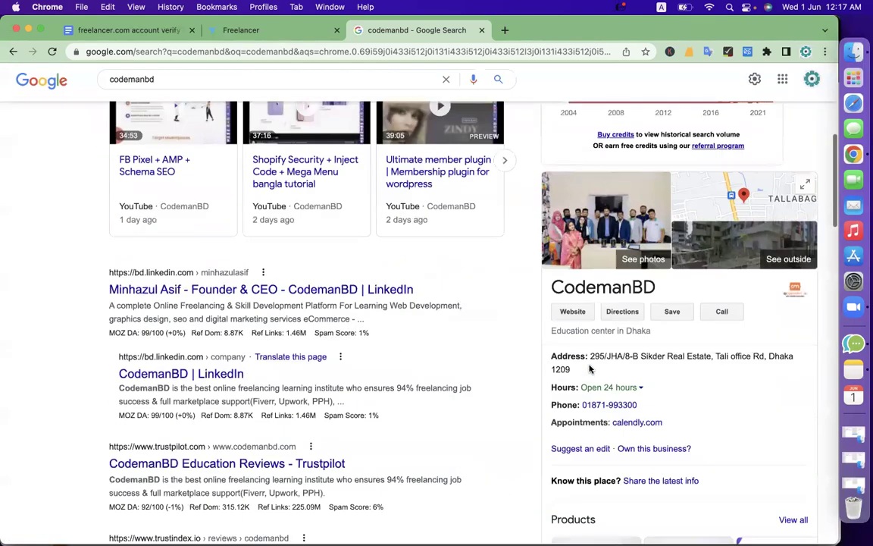
pyautogui.tripleClick(592, 372)
pyautogui.press('cmd+c')
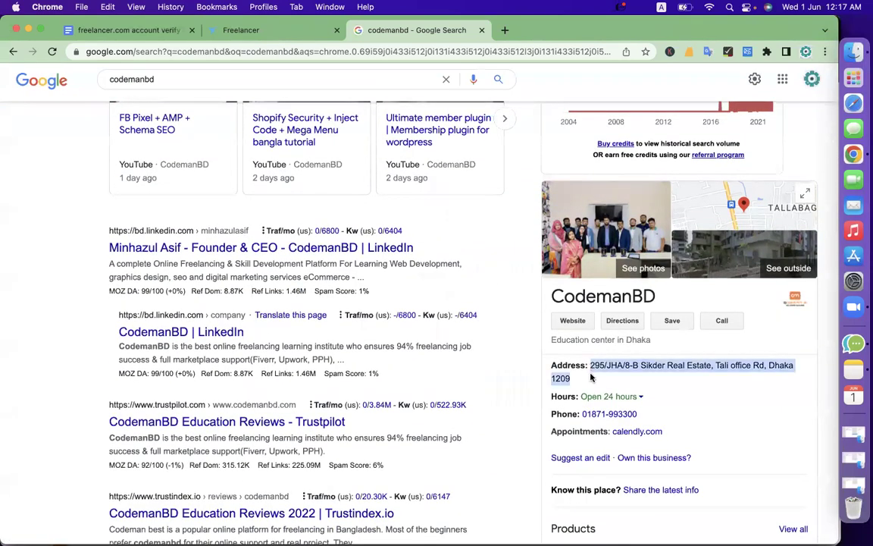
# Paste the address, set the location to Dhanmondi, Dhaka, and submit the address step.
pyautogui.click(228, 29)
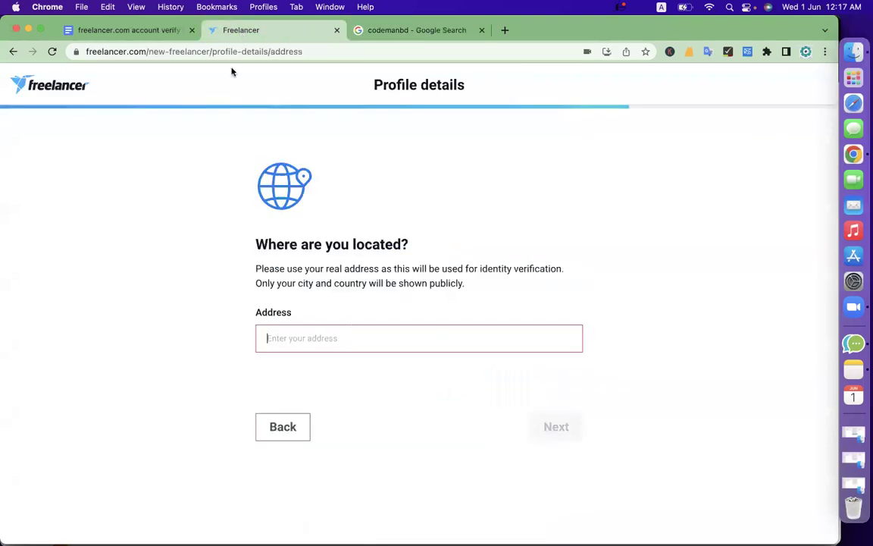
pyautogui.press('cmd+v')
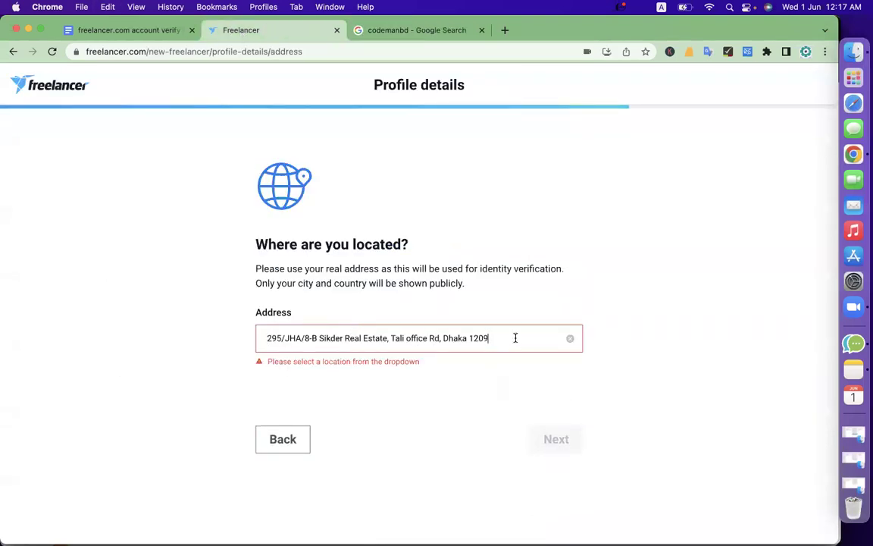
pyautogui.moveTo(515, 338); pyautogui.dragTo(147, 333)
pyautogui.write('dhanmondi')
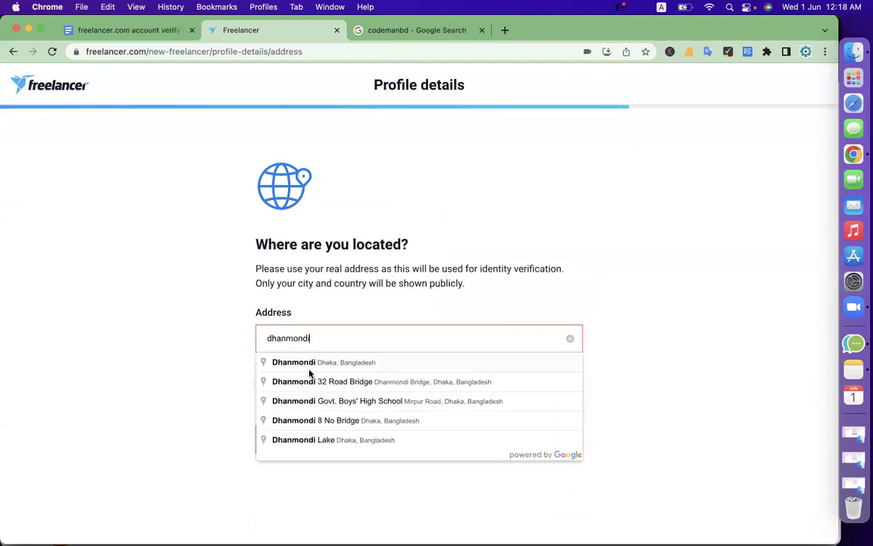
pyautogui.click(318, 364)
pyautogui.scroll(-3, 369, 407)
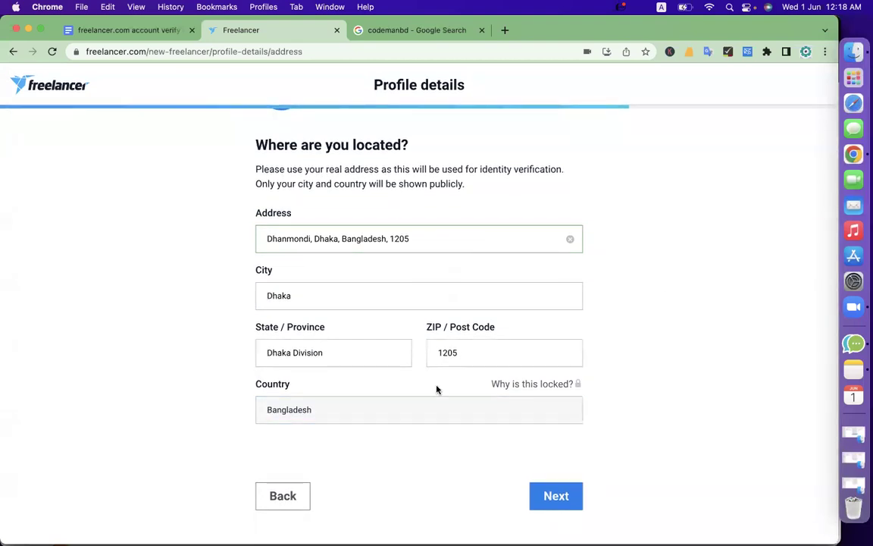
pyautogui.click(570, 503)
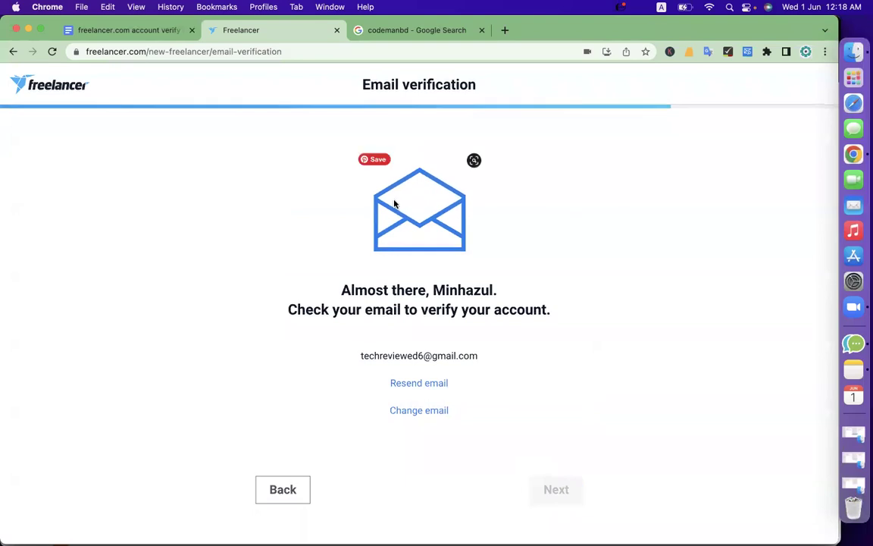
# Open and close Google's Quick Settings panel on the codemanbd search results.
pyautogui.click(396, 34)
pyautogui.click(754, 78)
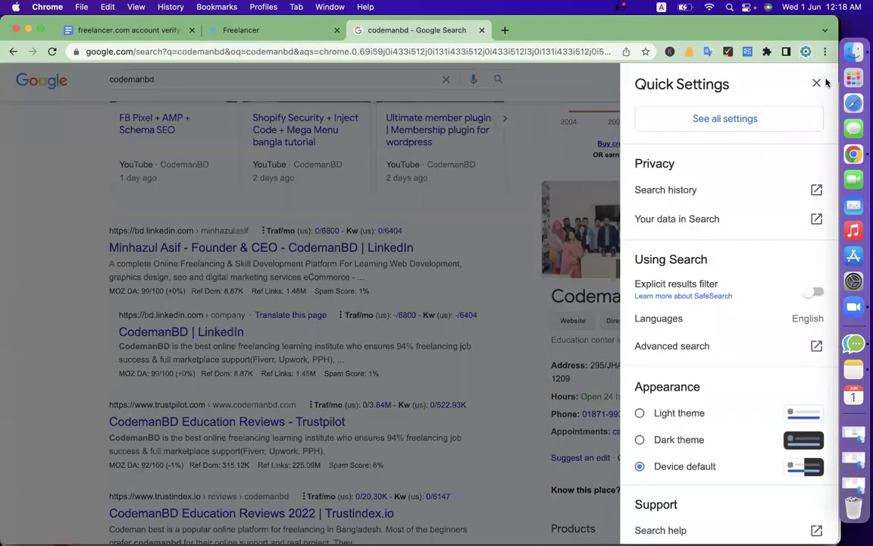
pyautogui.click(817, 83)
# Open Gmail and confirm the address through Freelancer's 'Verify your email address' message.
pyautogui.click(782, 79)
pyautogui.click(665, 238)
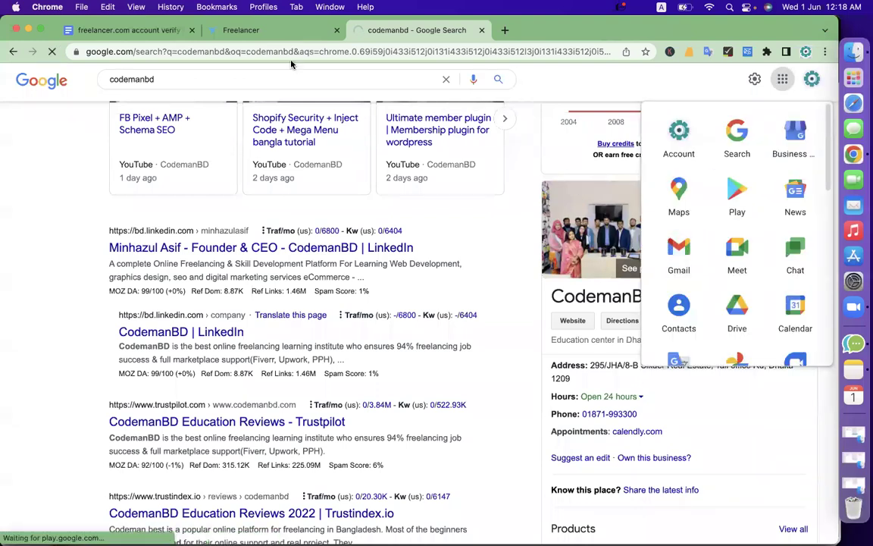
pyautogui.click(274, 31)
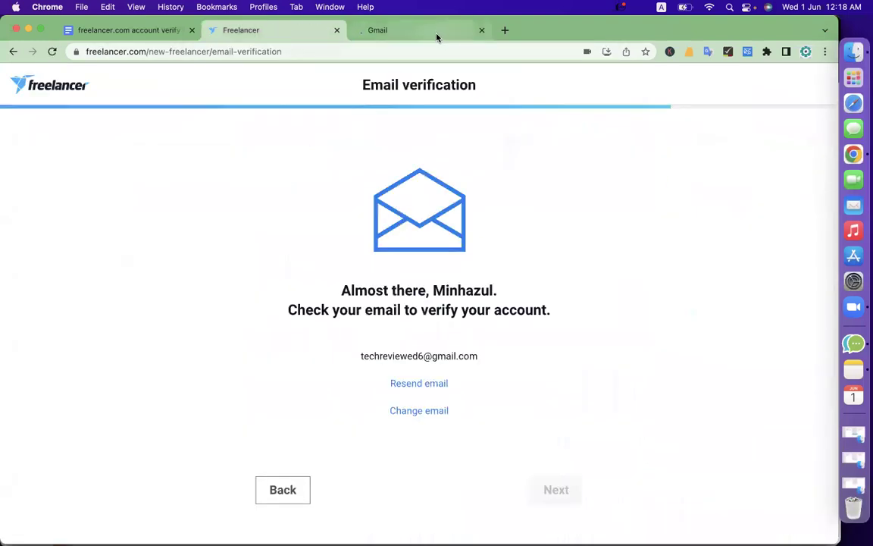
pyautogui.click(429, 32)
pyautogui.click(409, 177)
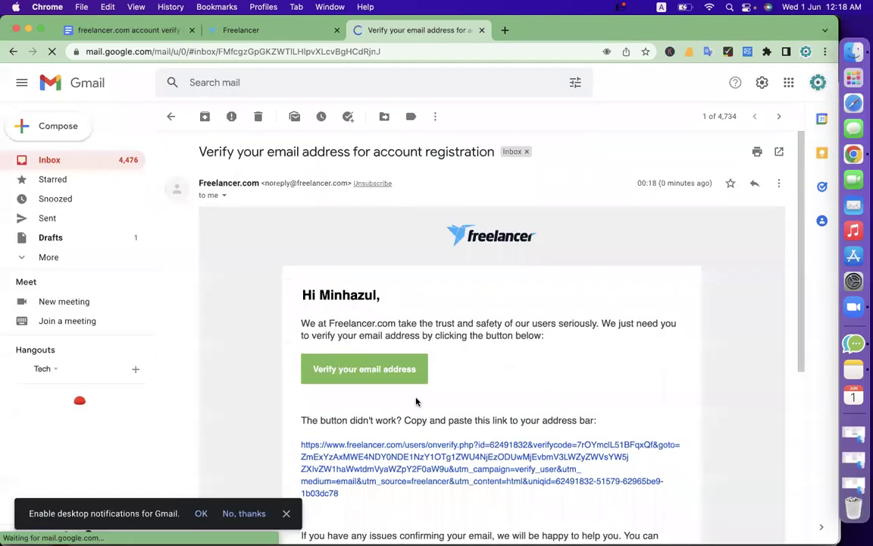
pyautogui.click(372, 374)
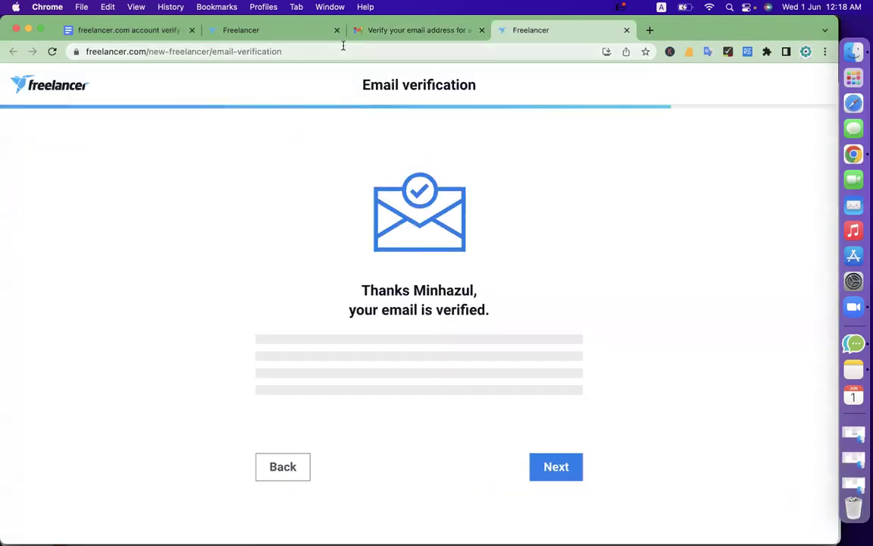
pyautogui.click(336, 30)
# Continue past email verification, try the card and PayPal payment options, then skip payment verification.
pyautogui.click(558, 420)
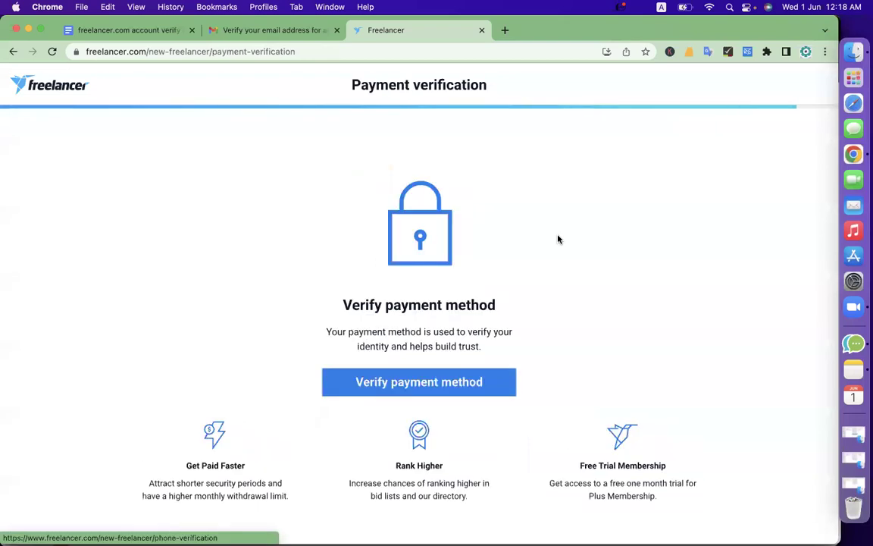
pyautogui.scroll(-2, 613, 327)
pyautogui.click(508, 325)
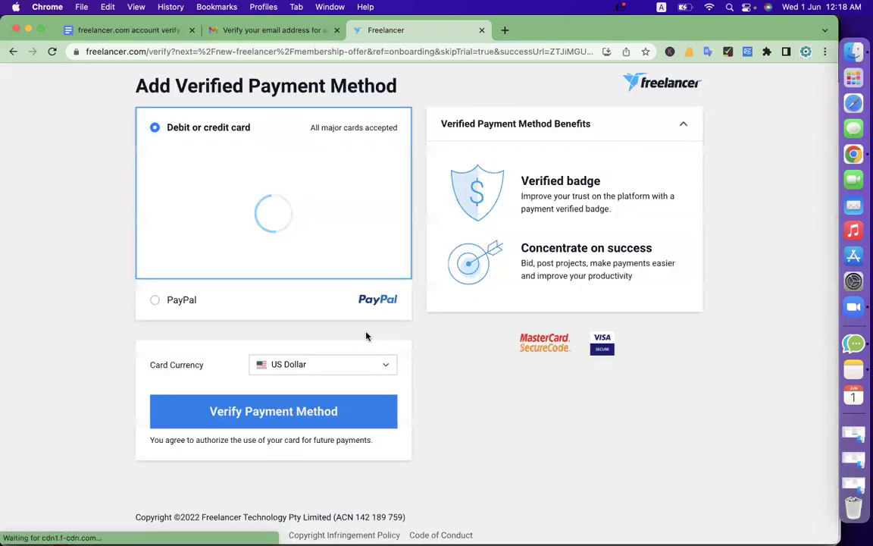
pyautogui.click(177, 297)
pyautogui.click(156, 130)
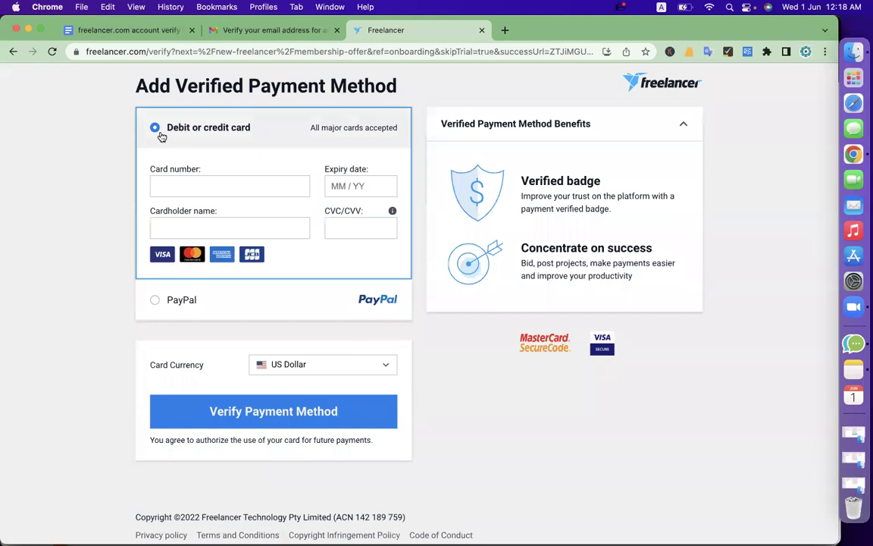
pyautogui.click(208, 298)
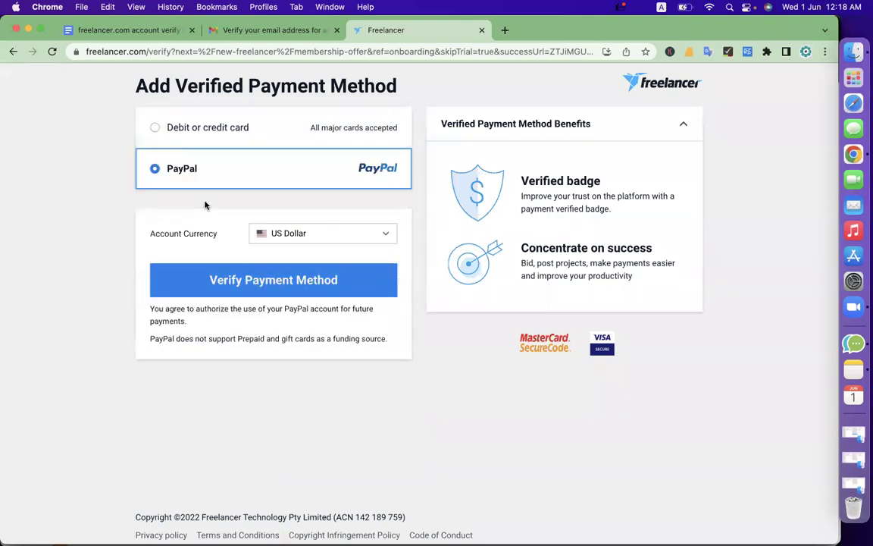
pyautogui.scroll(-2, 479, 363)
pyautogui.scroll(2, 483, 372)
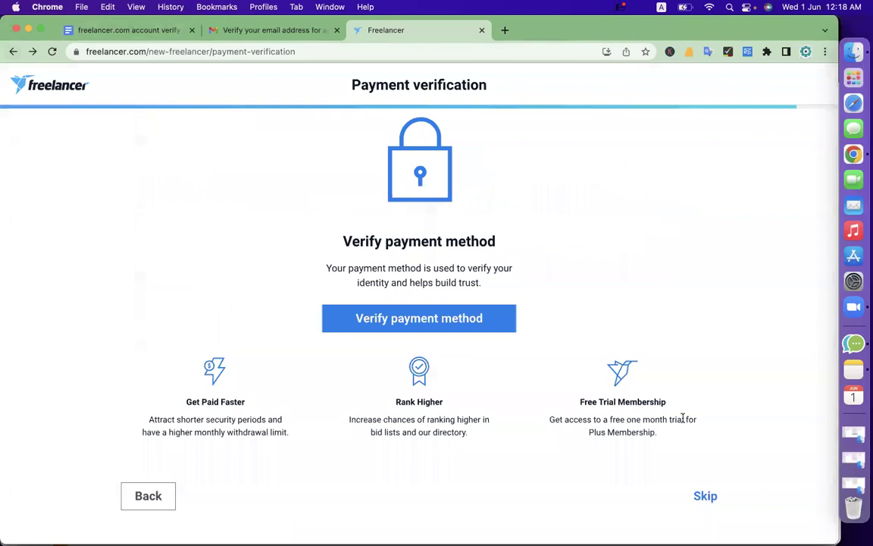
pyautogui.click(711, 499)
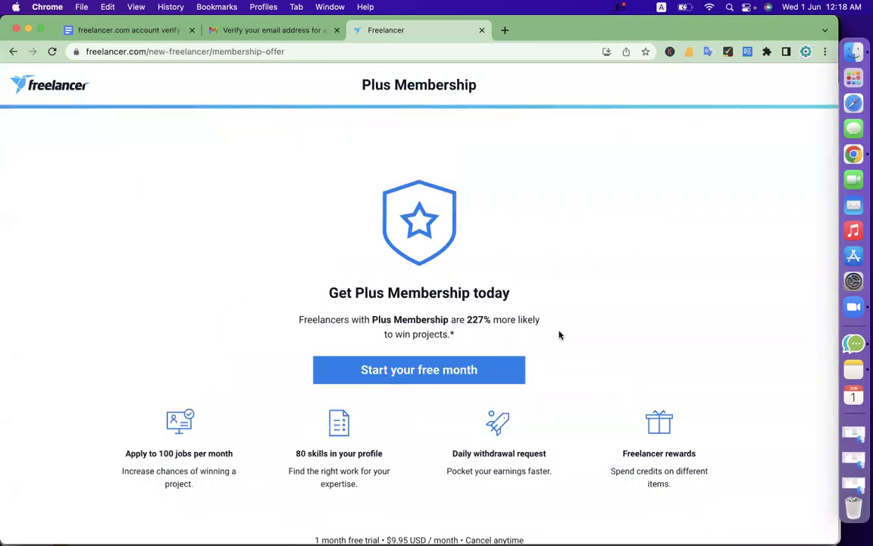
# Start the free Plus Membership month and skip payment verification to reach Browse Projects.
pyautogui.scroll(-3, 537, 327)
pyautogui.scroll(2, 487, 377)
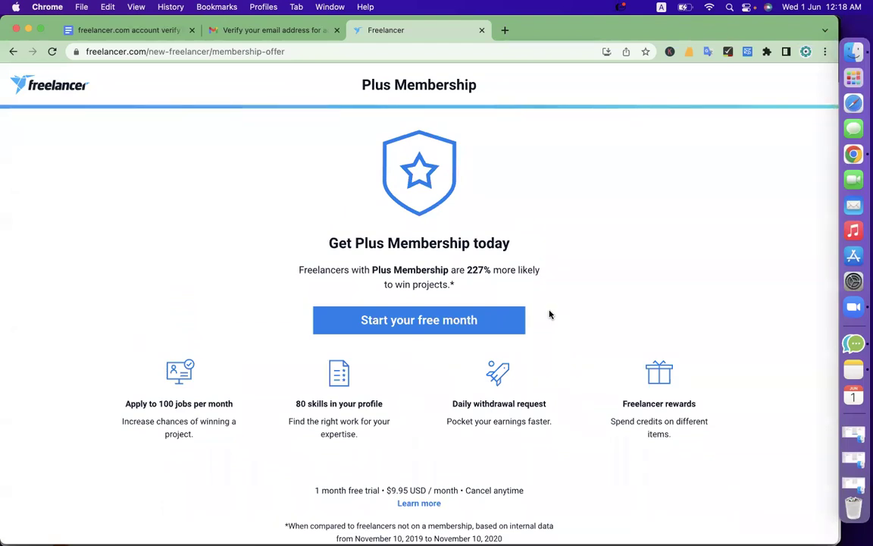
pyautogui.click(447, 330)
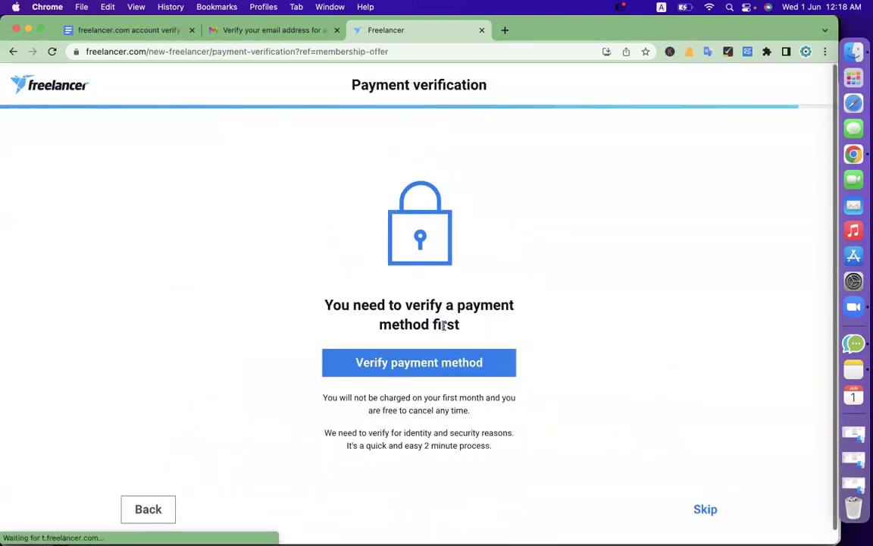
pyautogui.click(710, 505)
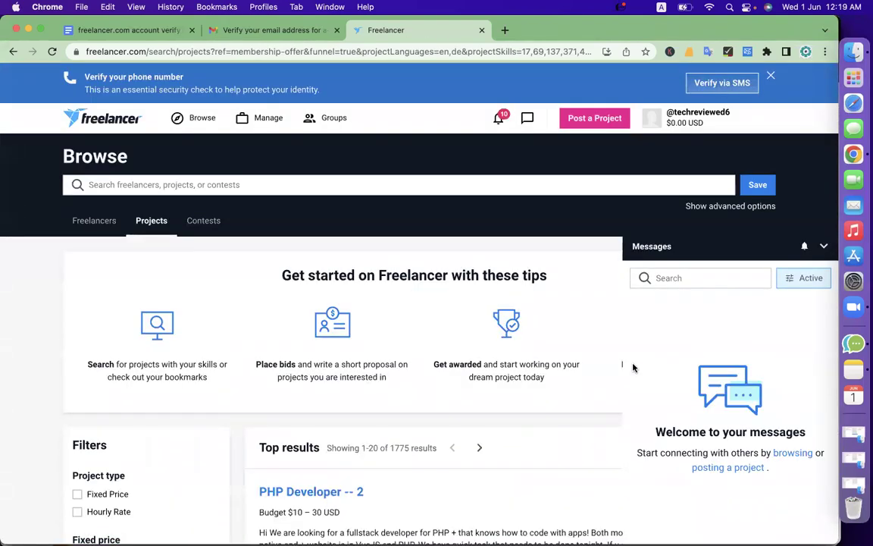
pyautogui.click(117, 30)
# Highlight the guide's my-profile, add-image, Facebook and LinkedIn connection lines under Connect social media.
pyautogui.scroll(-10, 413, 450)
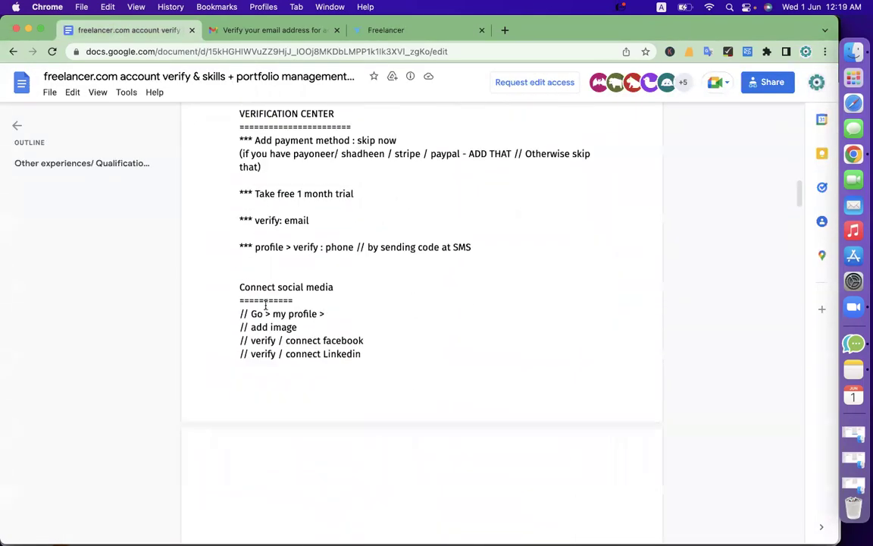
pyautogui.moveTo(239, 313); pyautogui.dragTo(335, 313)
pyautogui.moveTo(235, 326); pyautogui.dragTo(316, 324)
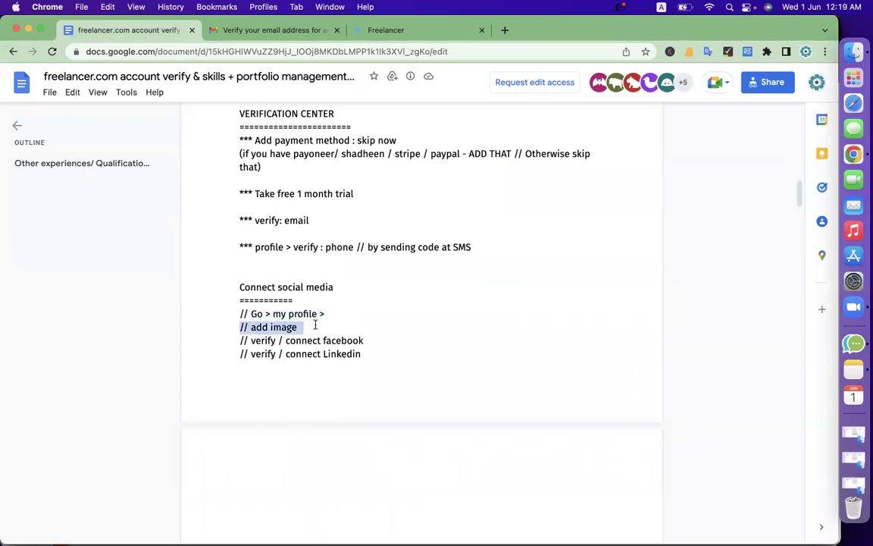
pyautogui.moveTo(239, 340); pyautogui.dragTo(368, 340)
pyautogui.moveTo(251, 354); pyautogui.dragTo(374, 354)
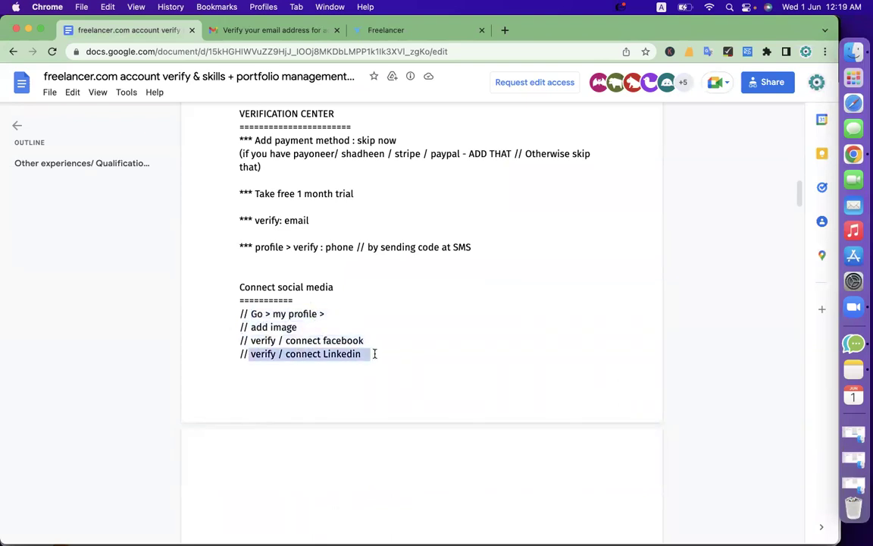
pyautogui.scroll(-5, 374, 353)
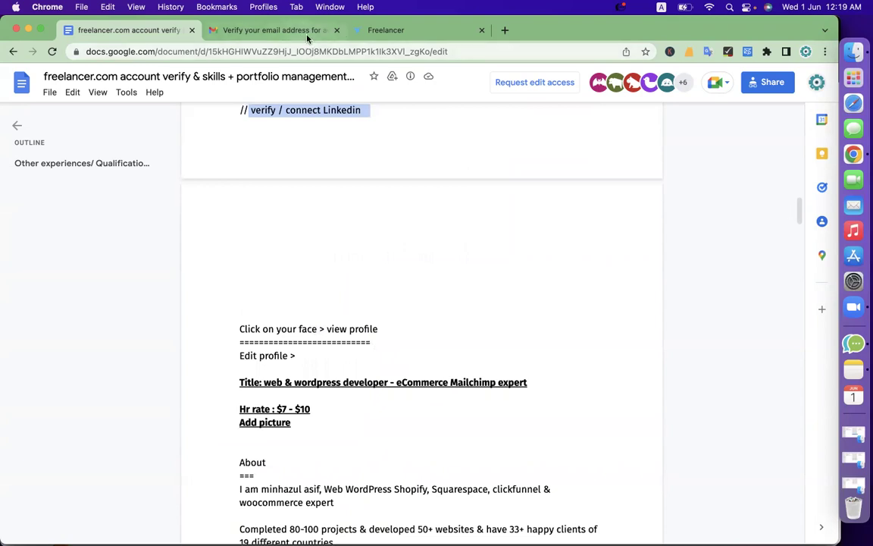
# Open your own Freelancer profile from the account menu and switch it into edit mode.
pyautogui.click(386, 30)
pyautogui.click(688, 118)
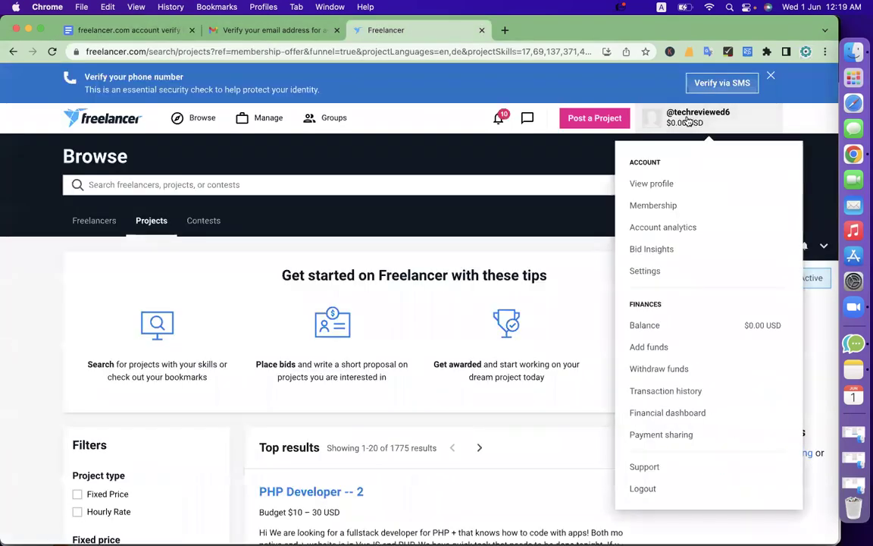
pyautogui.click(636, 184)
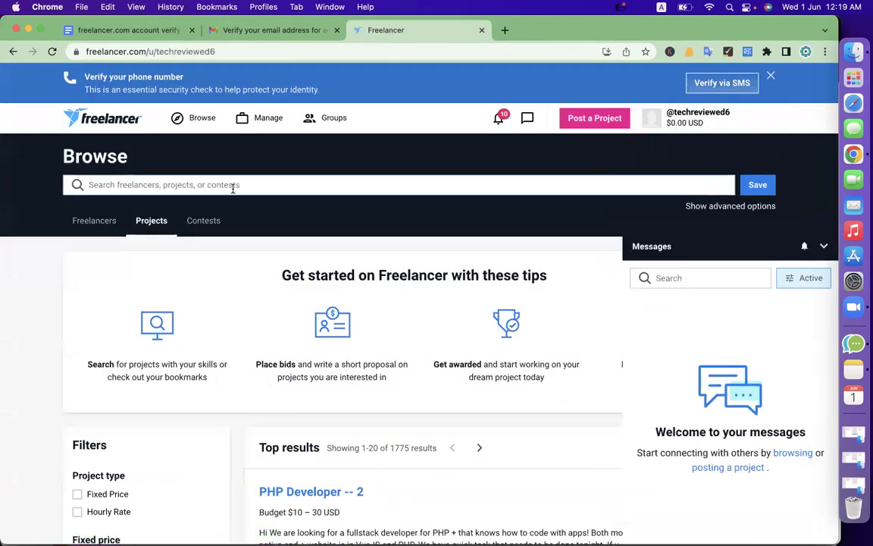
pyautogui.scroll(-3, 172, 351)
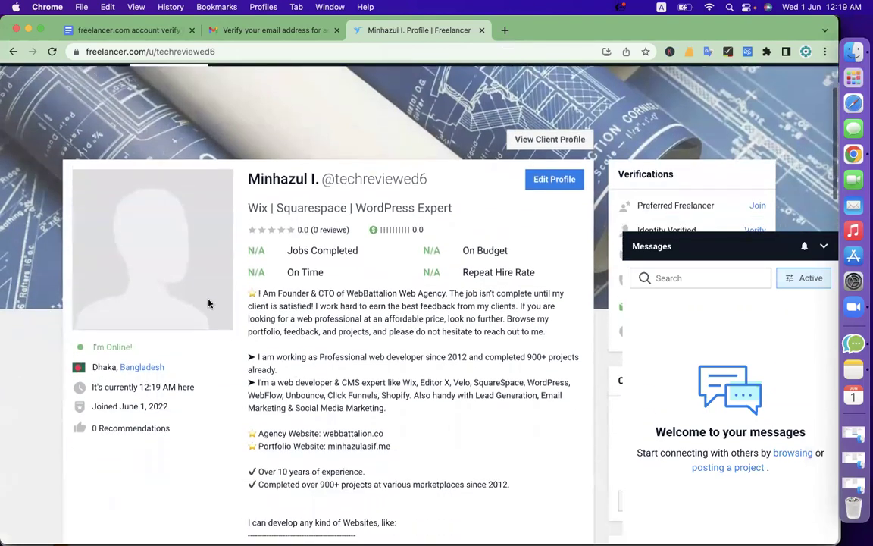
pyautogui.click(536, 184)
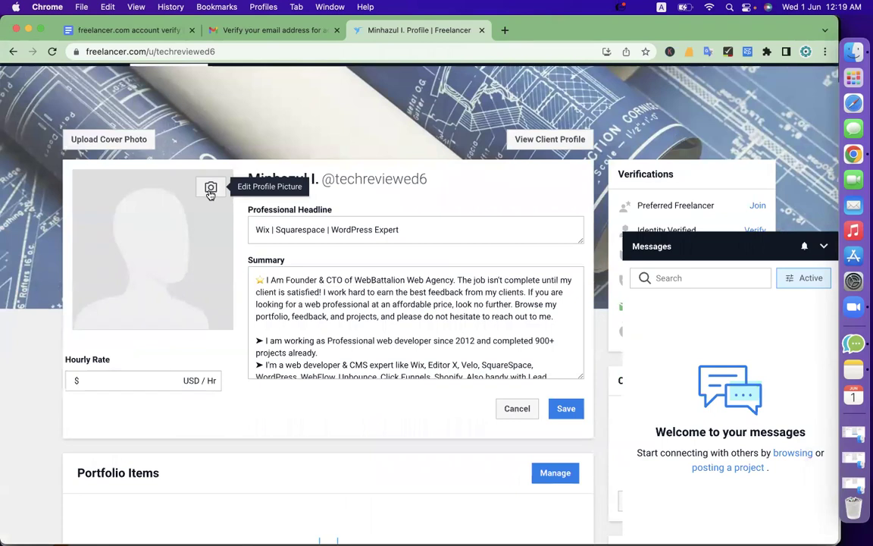
# Dismiss the paid-membership cover photo notices, collapse Messages, and enter an hourly rate of 7 USD.
pyautogui.click(91, 141)
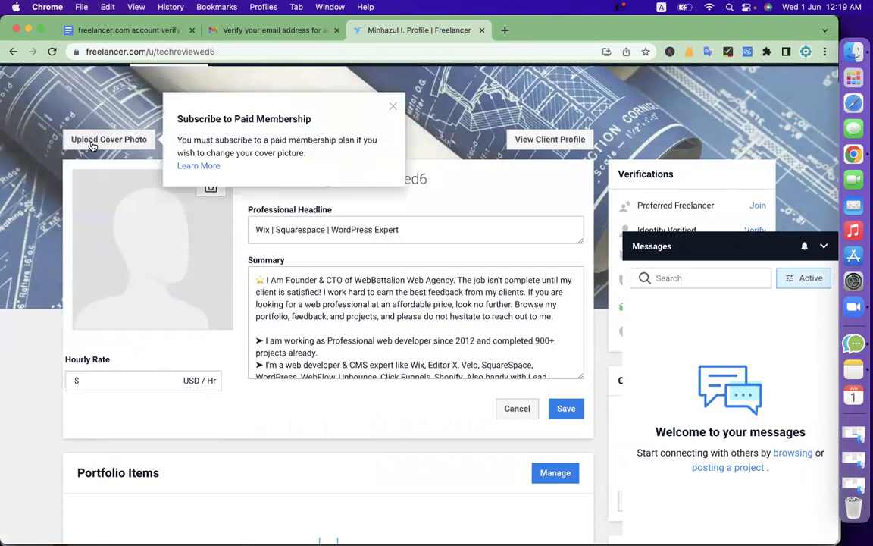
pyautogui.click(392, 106)
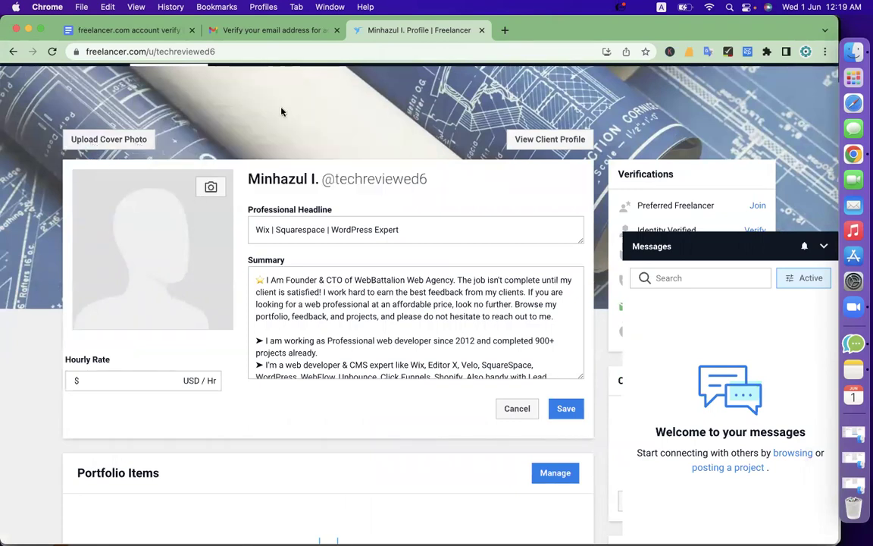
pyautogui.click(107, 141)
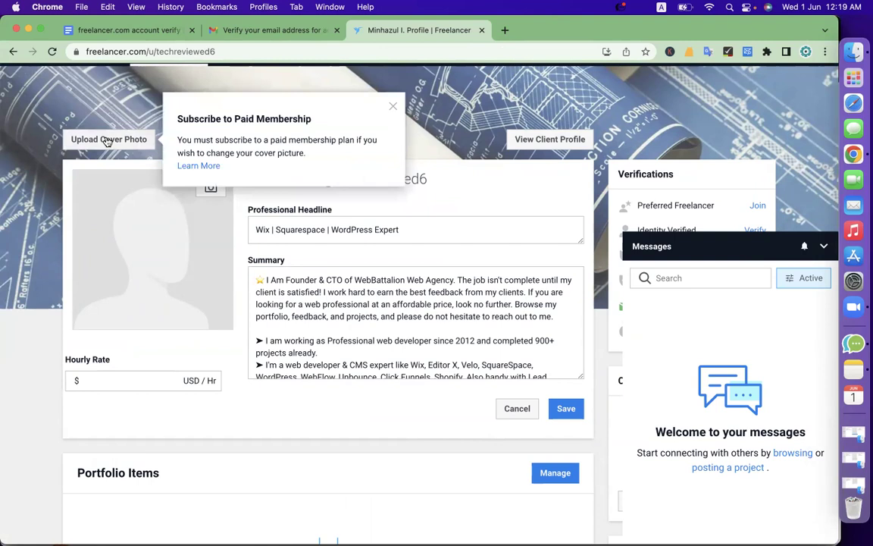
pyautogui.click(392, 106)
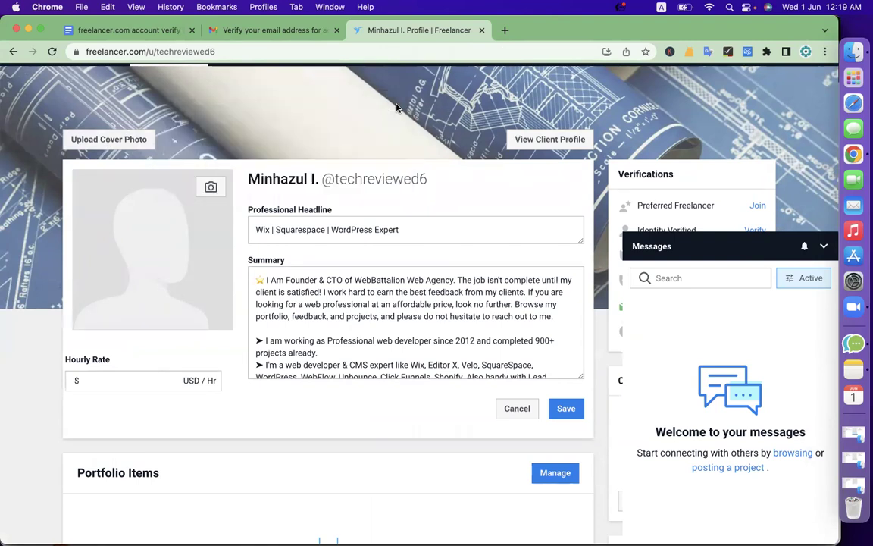
pyautogui.click(823, 245)
pyautogui.click(168, 385)
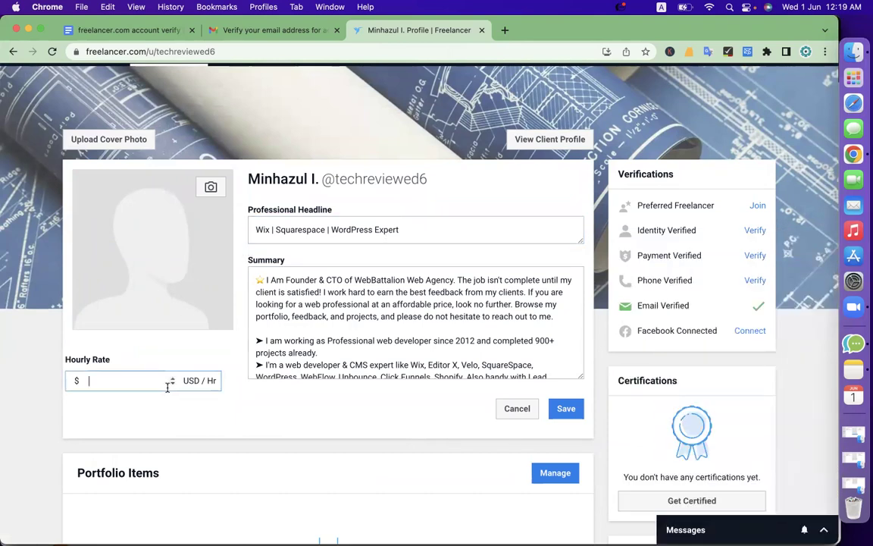
pyautogui.write('7')
pyautogui.click(390, 403)
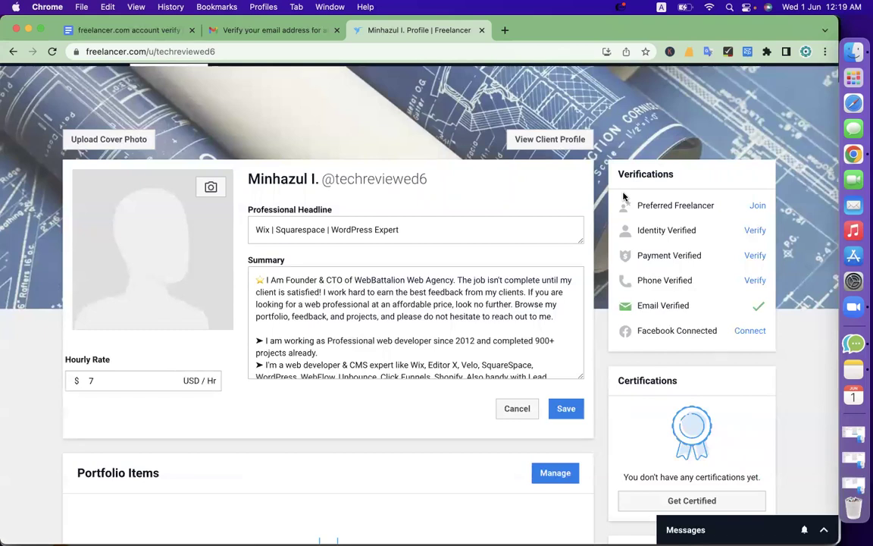
# Save the profile changes and enter the account's phone number for verification.
pyautogui.click(566, 408)
pyautogui.click(755, 280)
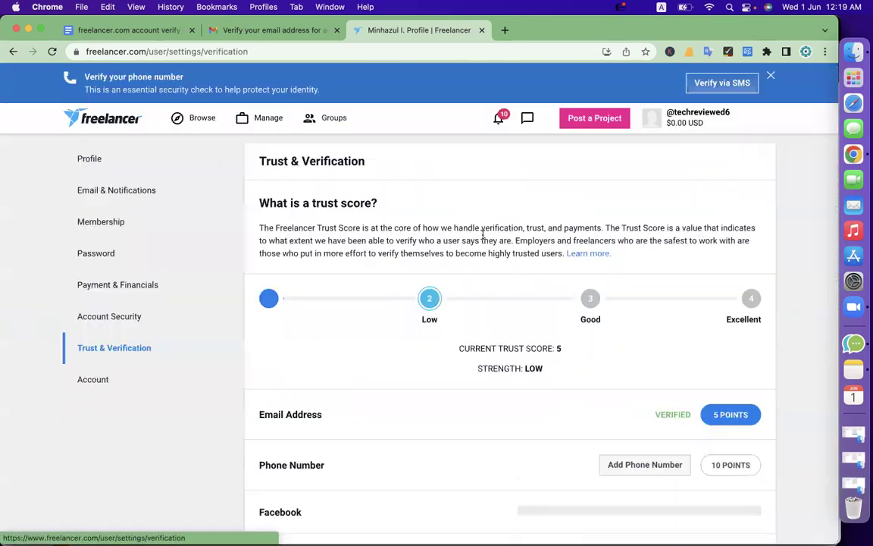
pyautogui.scroll(-3, 436, 495)
pyautogui.scroll(-1, 437, 495)
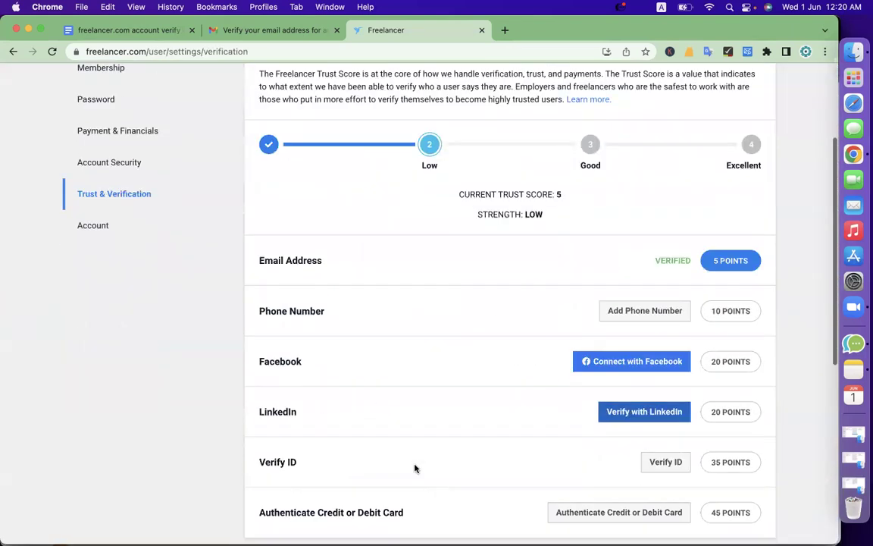
pyautogui.click(651, 312)
pyautogui.click(453, 339)
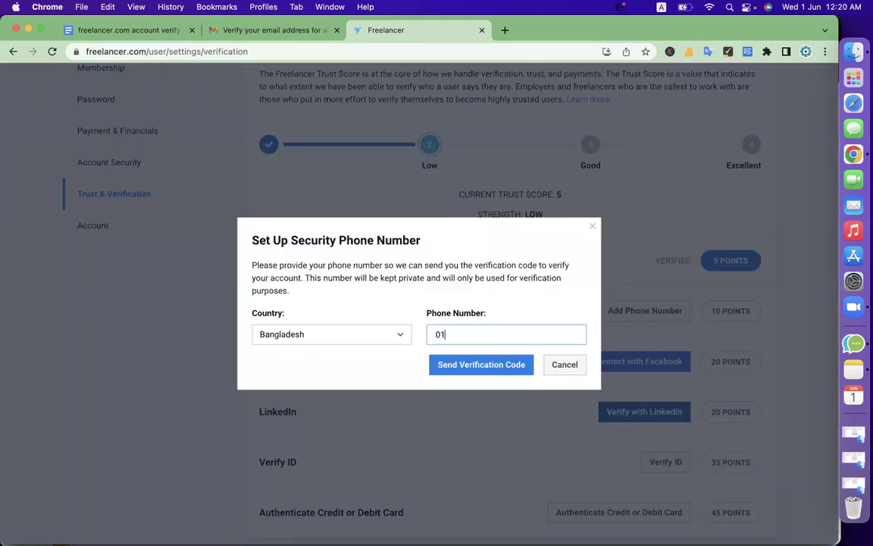
# Send the verification code, enter the texted code, and verify the phone number.
pyautogui.click(498, 371)
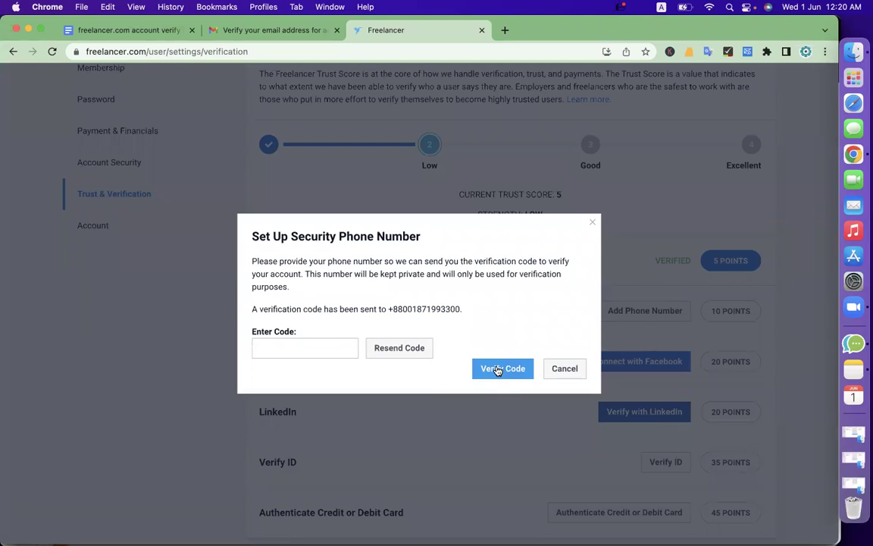
pyautogui.click(338, 343)
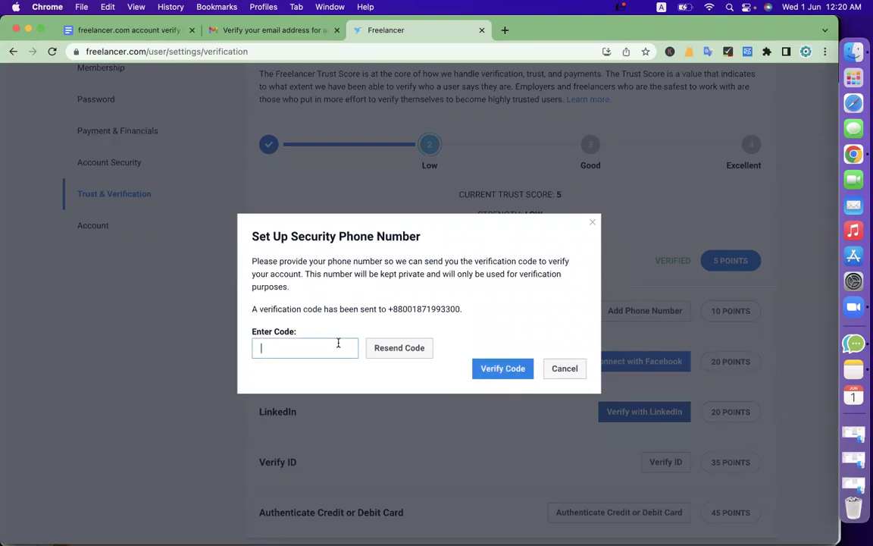
pyautogui.click(487, 369)
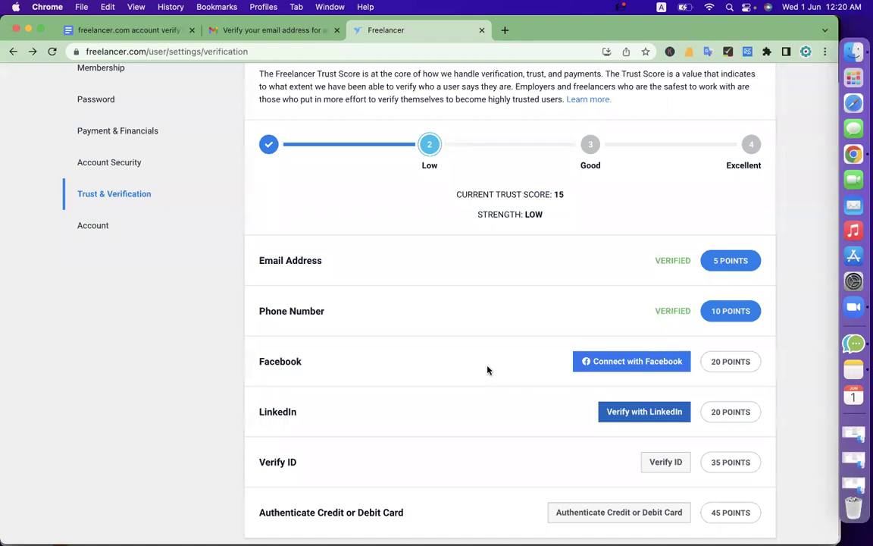
pyautogui.scroll(3, 199, 327)
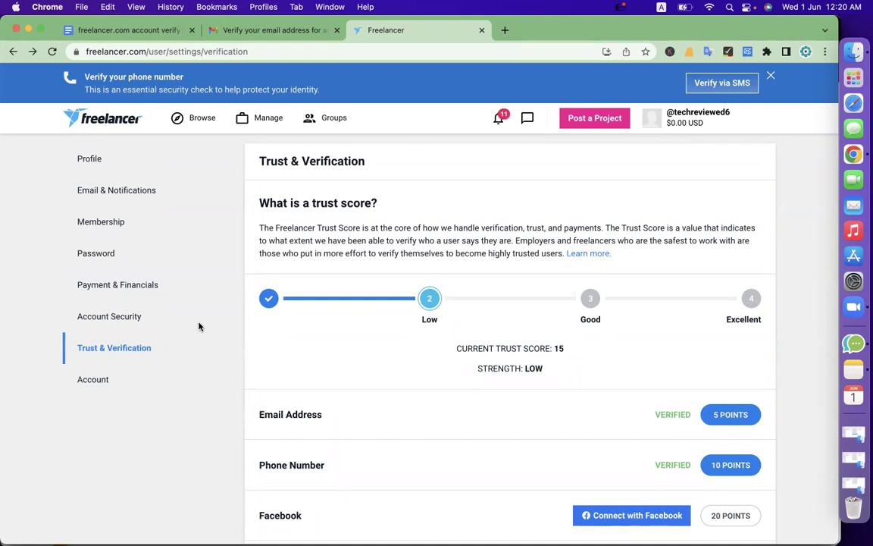
pyautogui.scroll(-4, 460, 314)
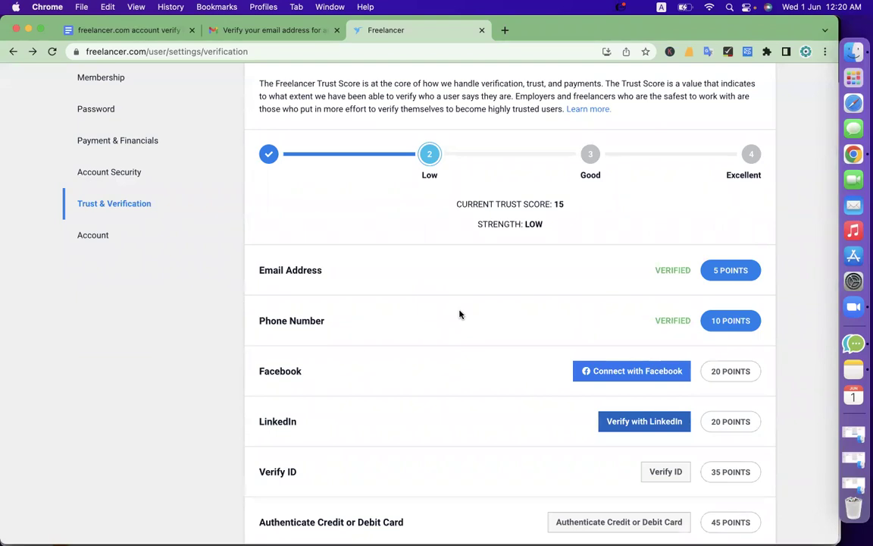
pyautogui.scroll(-2, 405, 314)
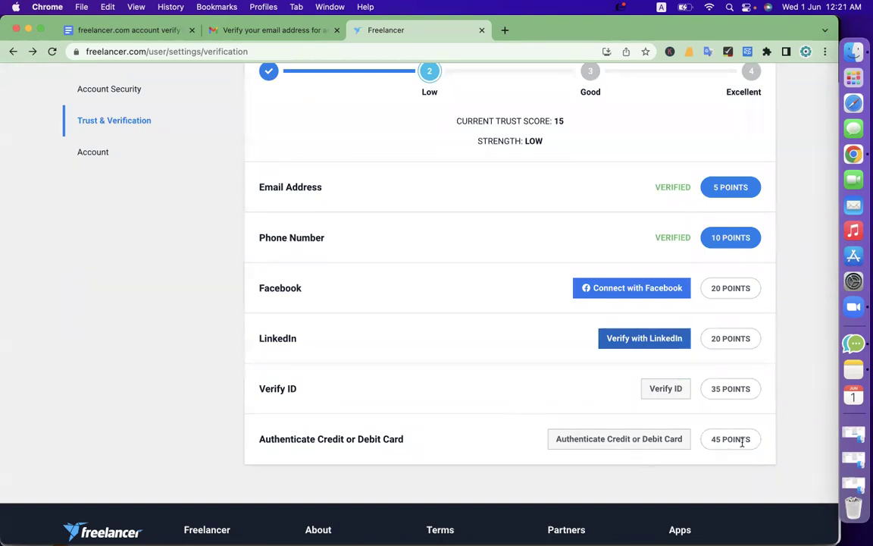
pyautogui.scroll(5, 511, 331)
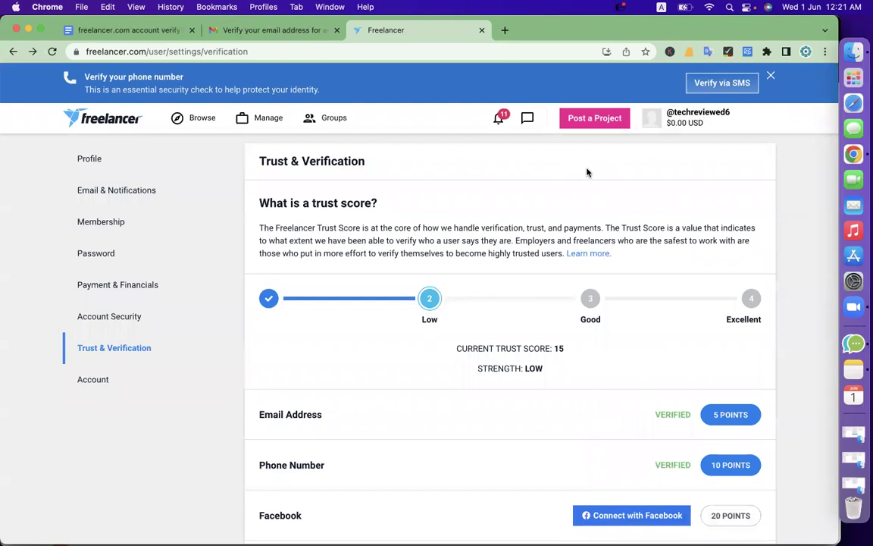
# Open your public profile and choose Manage under the empty Portfolio Items section.
pyautogui.moveTo(653, 119)
pyautogui.click(657, 184)
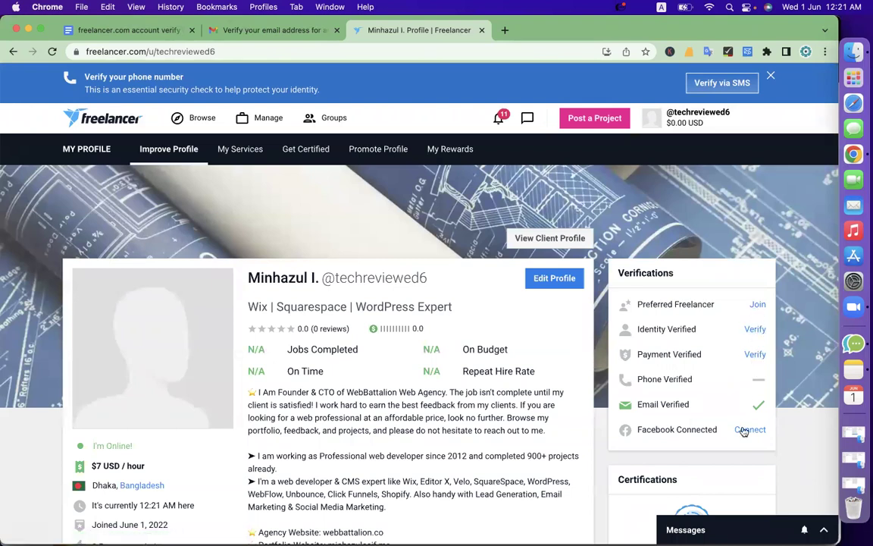
pyautogui.scroll(-3, 382, 413)
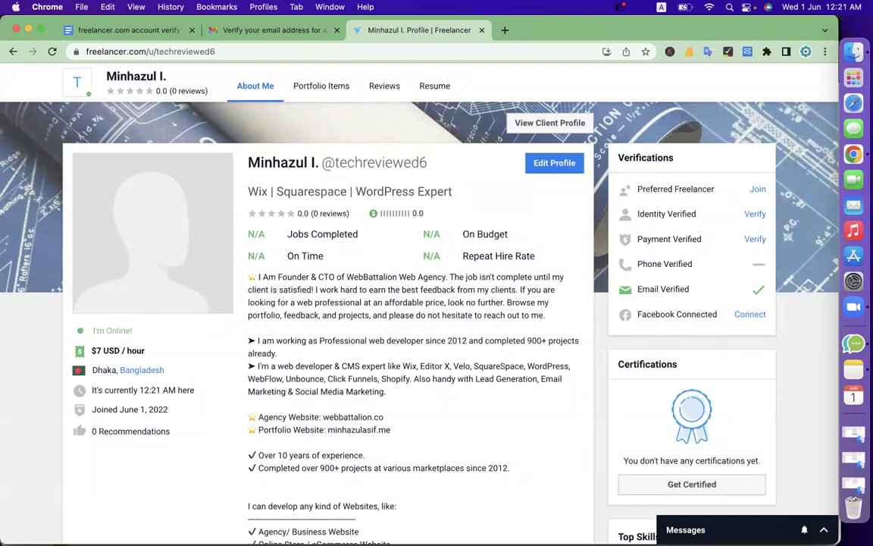
pyautogui.scroll(-4, 434, 318)
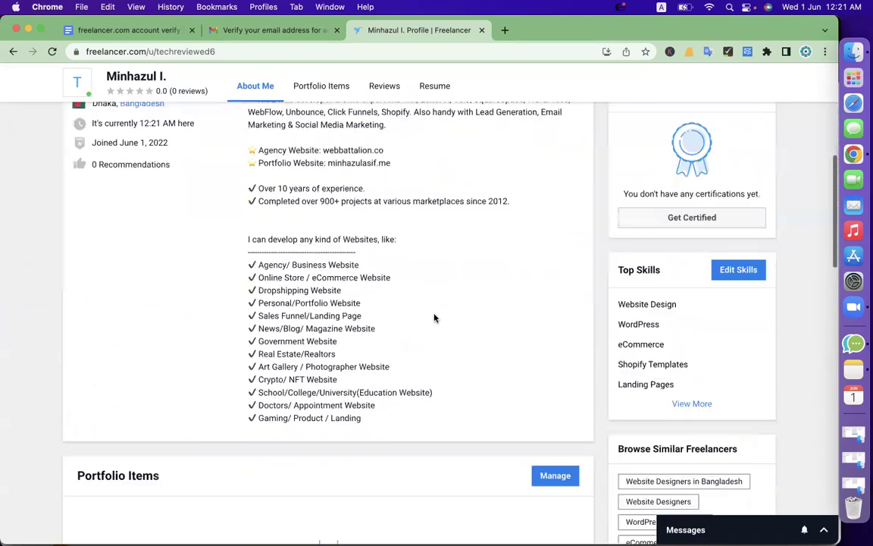
pyautogui.scroll(-5, 434, 318)
pyautogui.scroll(1, 455, 237)
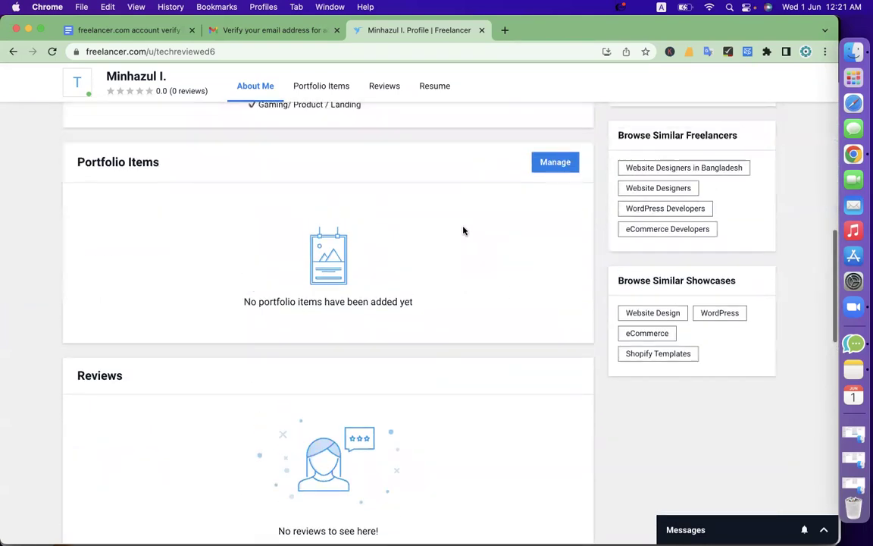
pyautogui.click(555, 183)
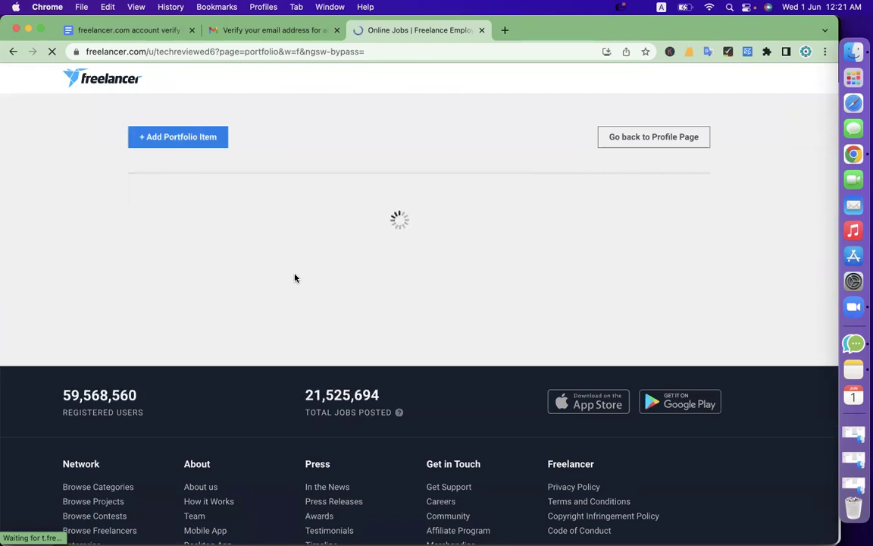
# Start a new portfolio item and open the upload form's image file picker.
pyautogui.click(201, 253)
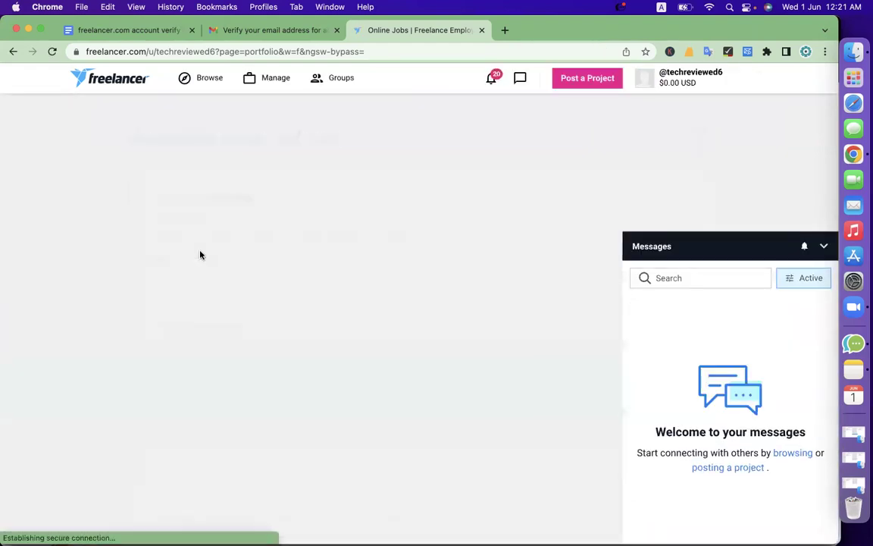
pyautogui.click(310, 280)
pyautogui.scroll(-3, 306, 352)
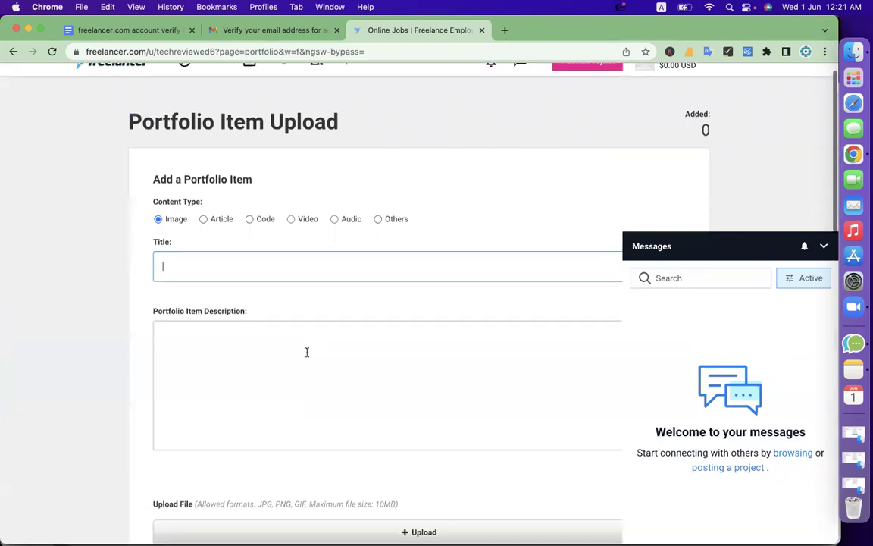
pyautogui.click(380, 429)
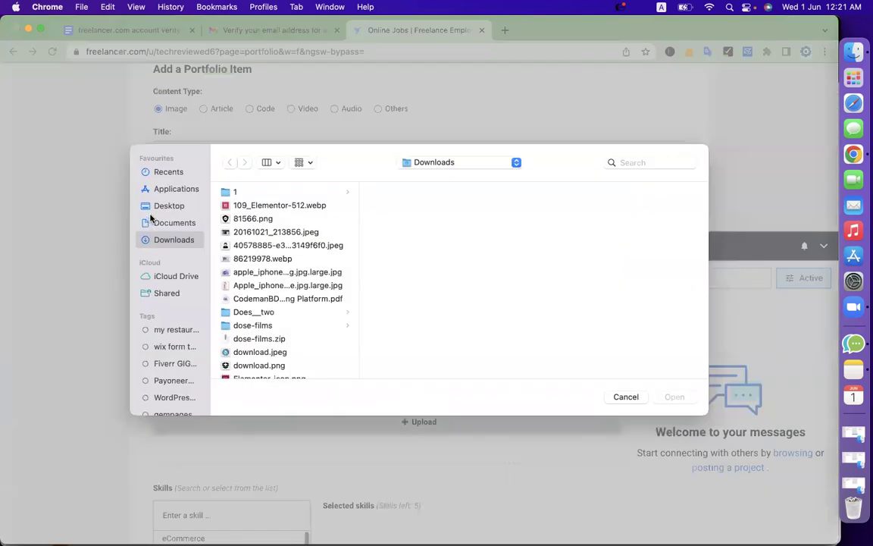
# Try uploading image 3 from the webBattalion.com landing page folder, then dismiss the format-not-allowed alert.
pyautogui.click(151, 205)
pyautogui.click(244, 218)
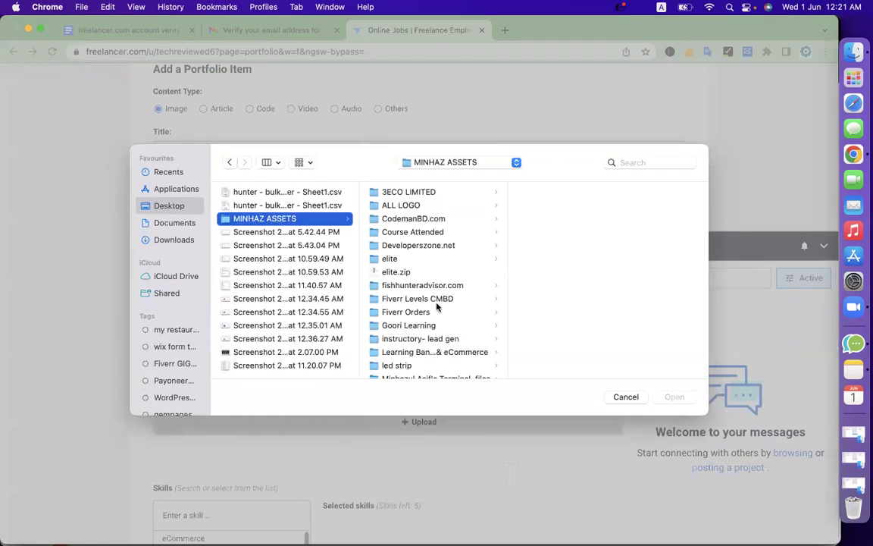
pyautogui.scroll(-5, 436, 333)
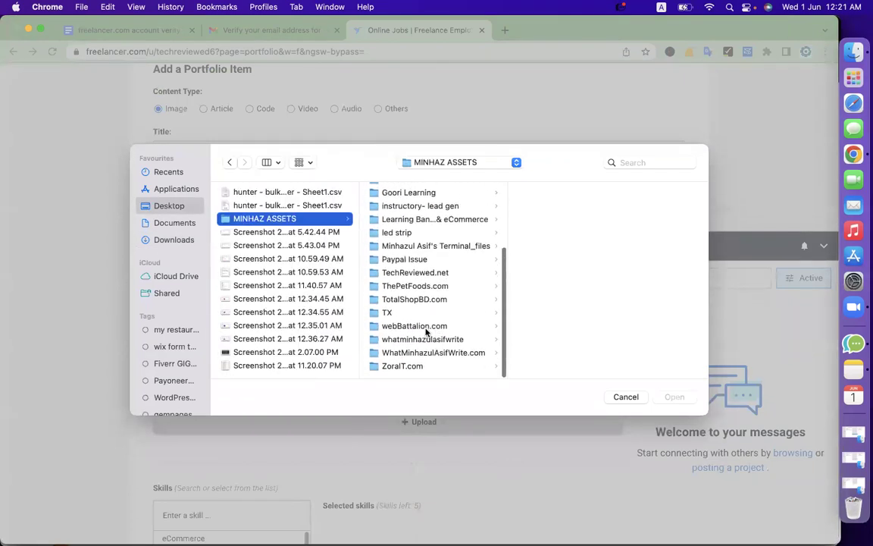
pyautogui.click(426, 328)
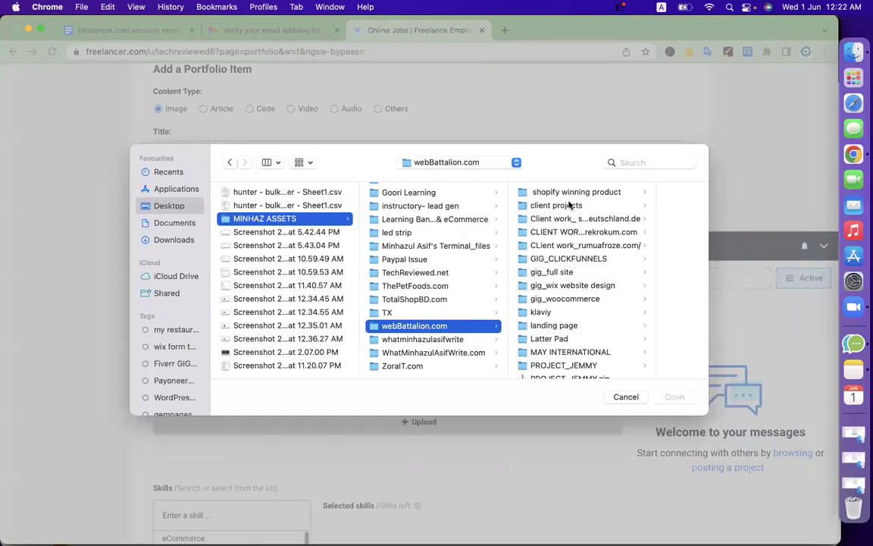
pyautogui.scroll(-2, 575, 318)
pyautogui.scroll(-2, 574, 318)
pyautogui.click(563, 226)
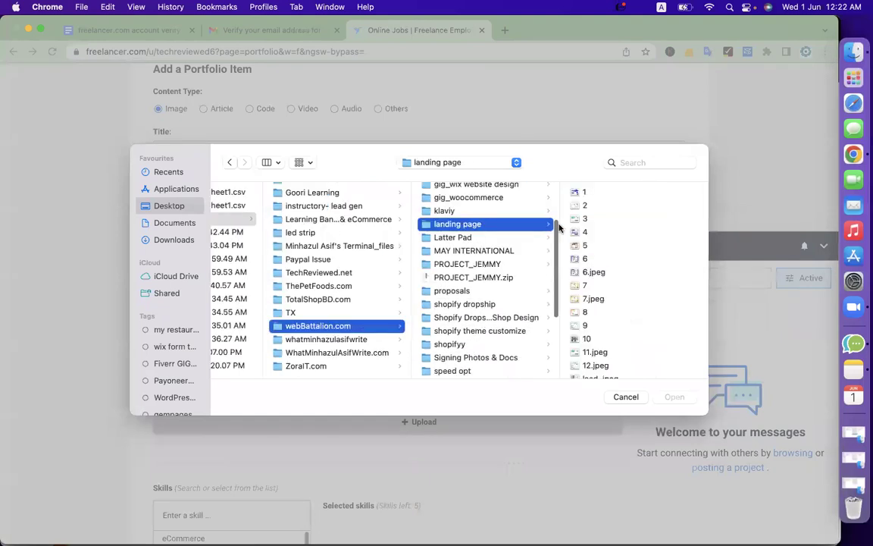
pyautogui.click(585, 219)
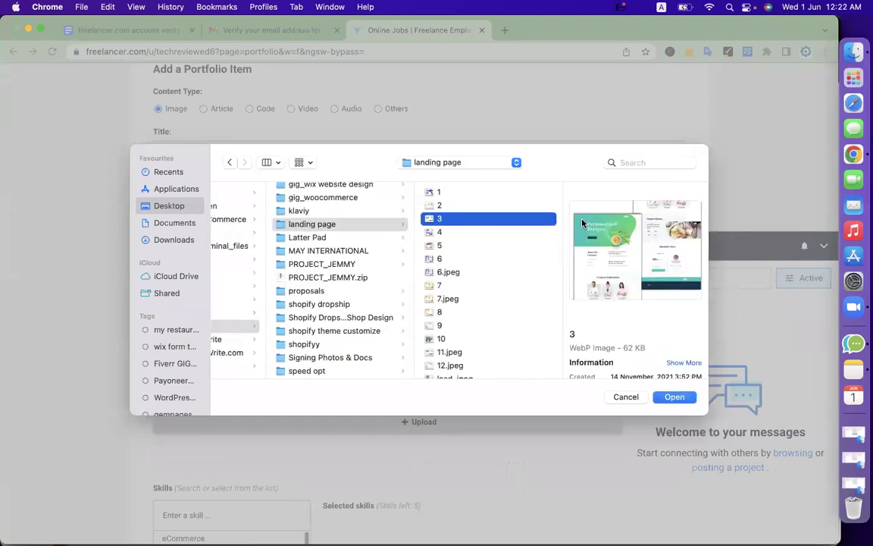
pyautogui.press('Return')
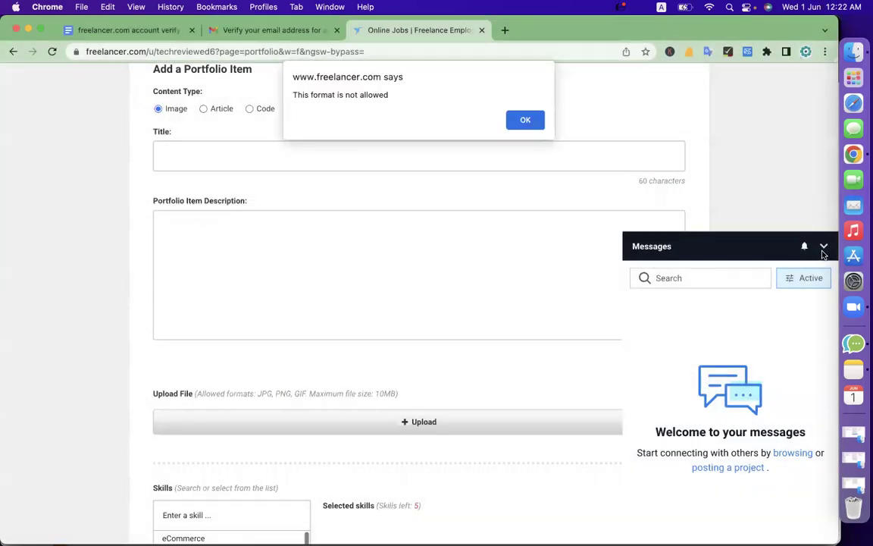
pyautogui.click(530, 120)
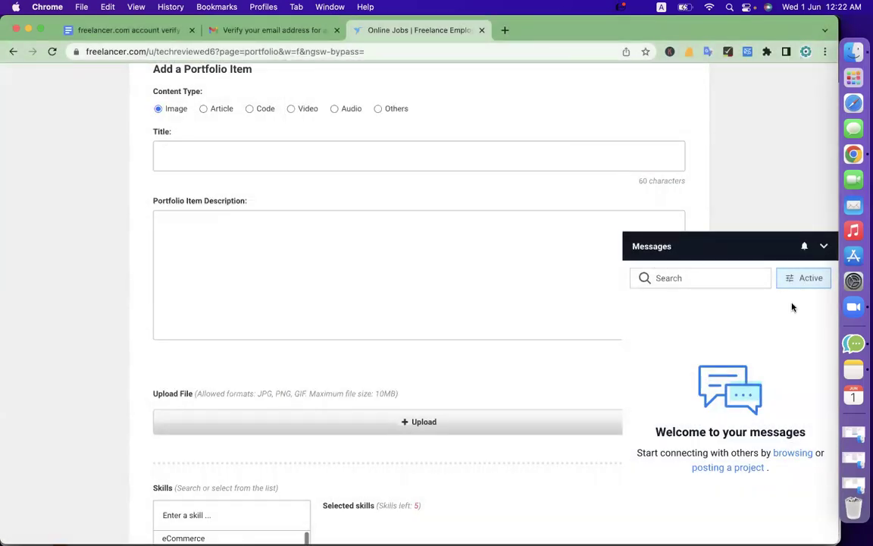
# Upload 6.jpeg, title the item 'Business websute', and paste the title into the description.
pyautogui.click(823, 247)
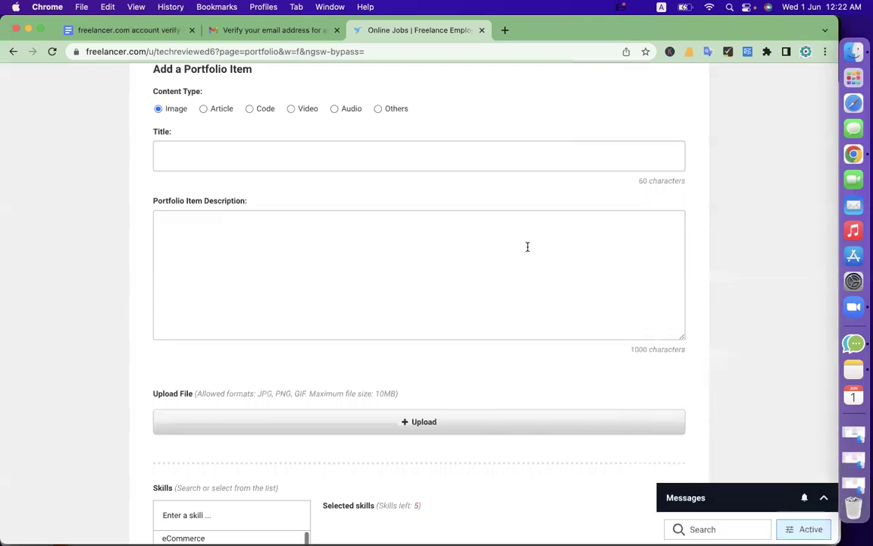
pyautogui.click(311, 417)
pyautogui.click(239, 271)
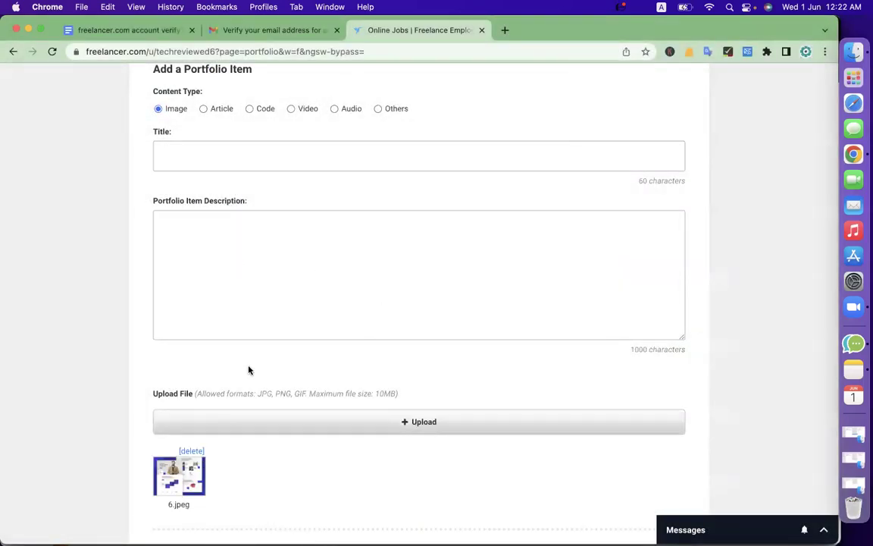
pyautogui.scroll(2, 248, 370)
pyautogui.click(244, 228)
pyautogui.write('Bu')
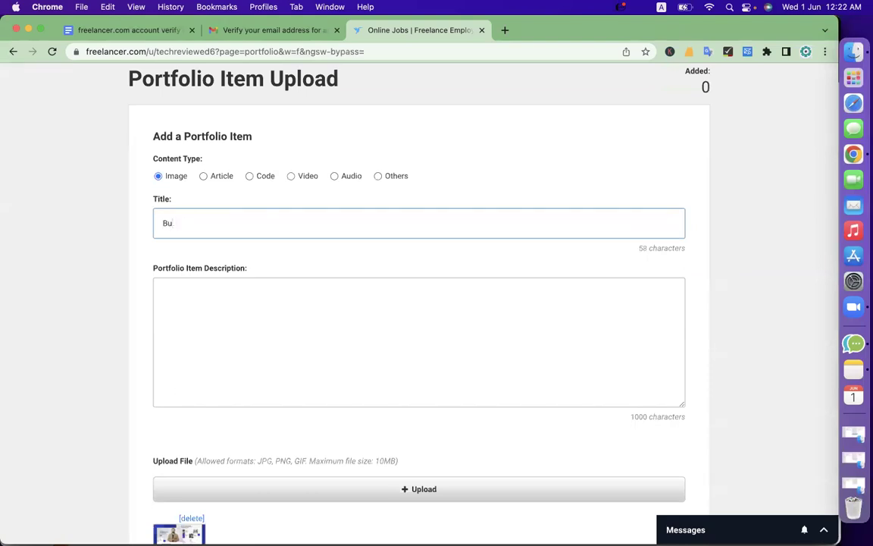
pyautogui.write('siness websute')
pyautogui.press('super+a')
pyautogui.press('super+c')
pyautogui.click(360, 387)
pyautogui.press('super+v')
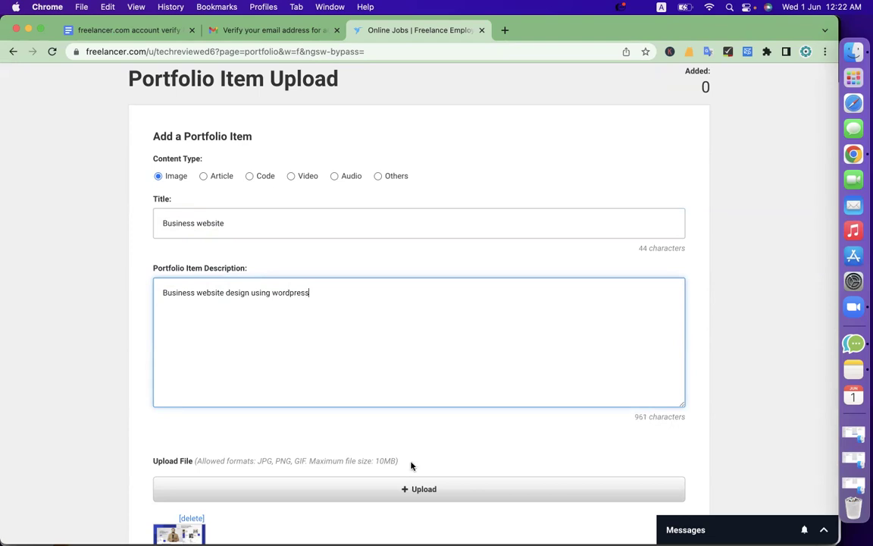
# Add Landing Pages, Web Development, Web Design, WordPress Design and WordPress skills, dropping Shopify Templates, then save.
pyautogui.scroll(-3, 304, 362)
pyautogui.scroll(-2, 206, 337)
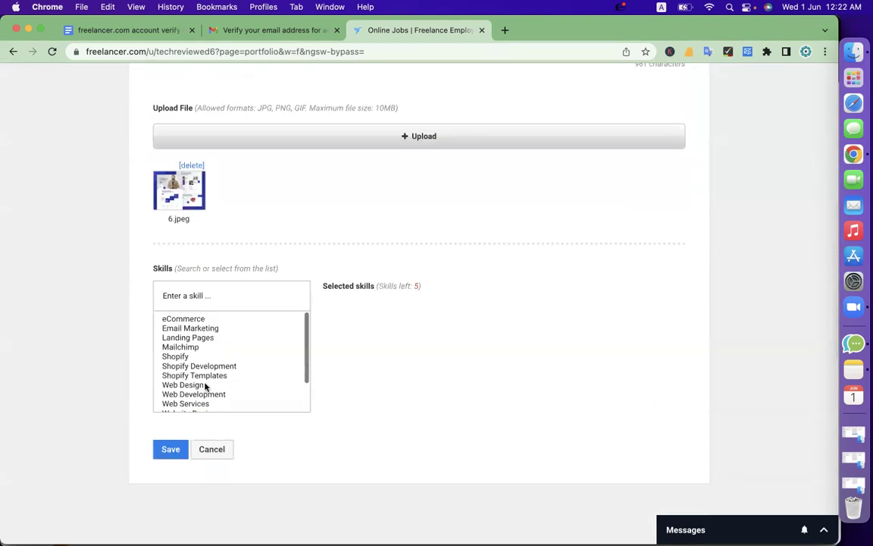
pyautogui.click(181, 339)
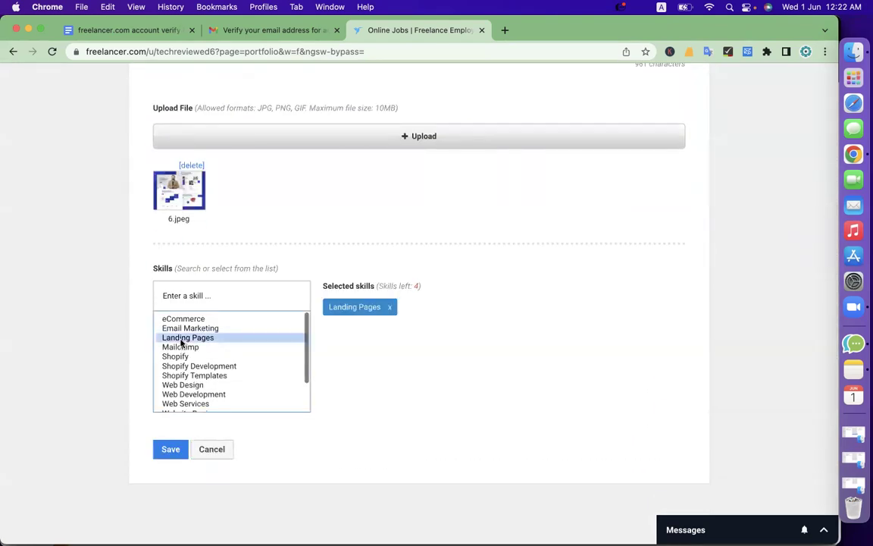
pyautogui.scroll(-1, 185, 364)
pyautogui.click(219, 379)
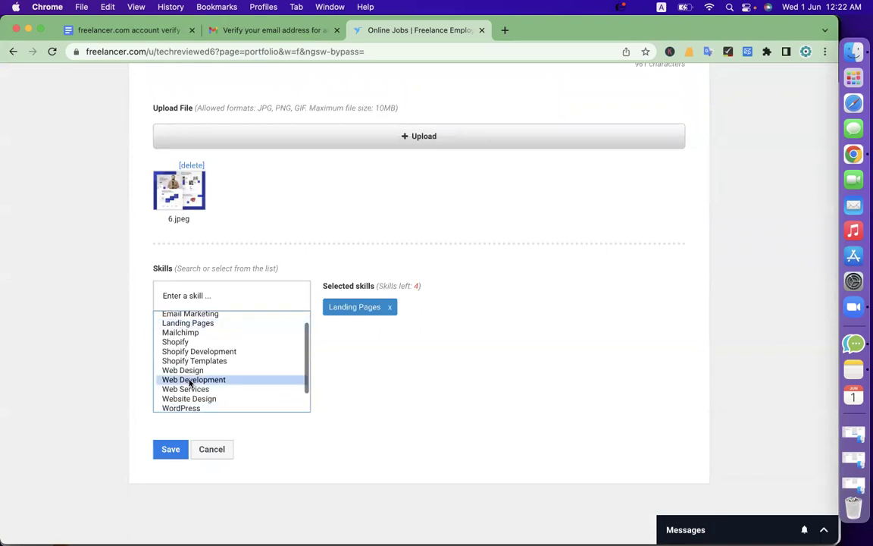
pyautogui.scroll(-2, 220, 363)
pyautogui.click(216, 338)
pyautogui.click(214, 347)
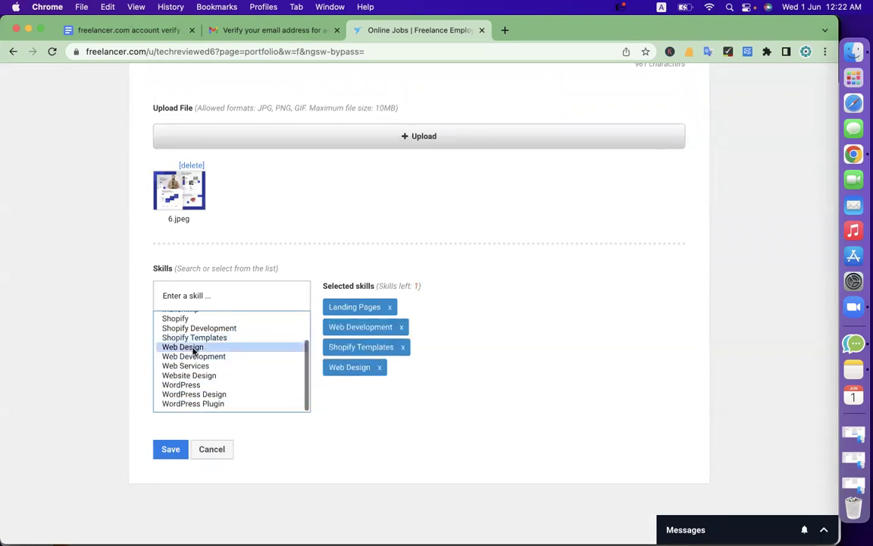
pyautogui.click(402, 346)
pyautogui.click(207, 395)
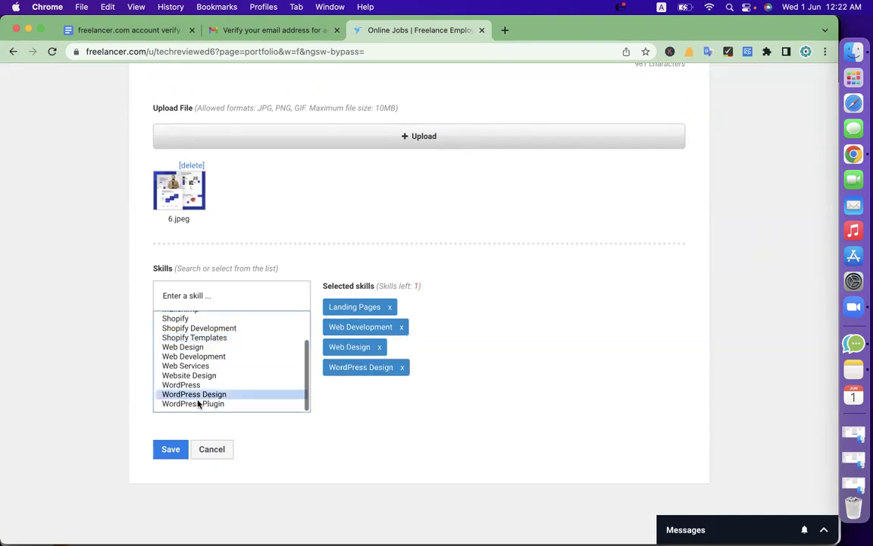
pyautogui.click(183, 385)
pyautogui.click(172, 449)
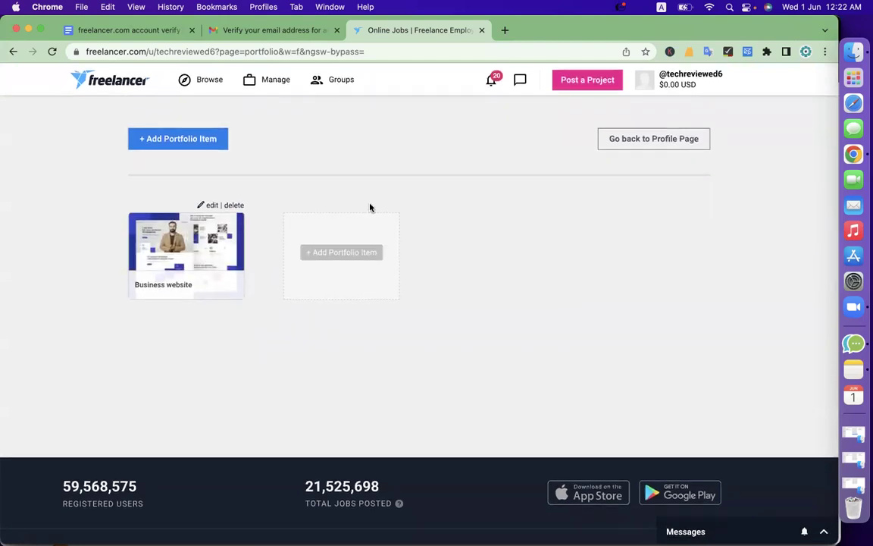
# Go back to the profile page and open a blank Add Experience form.
pyautogui.click(648, 140)
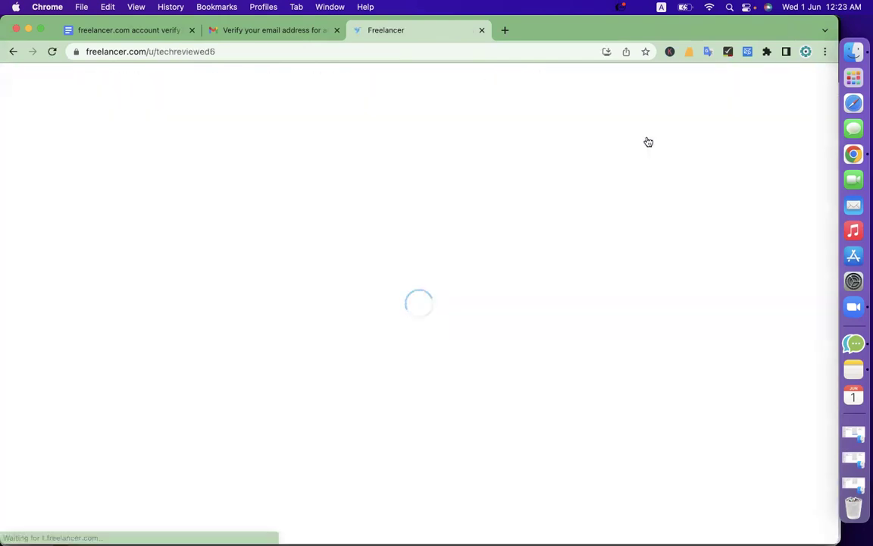
pyautogui.scroll(-15, 495, 338)
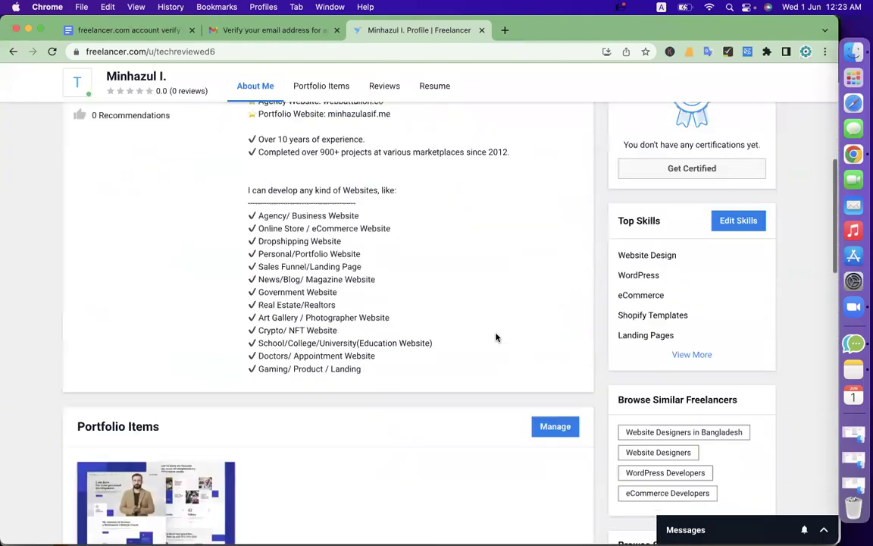
pyautogui.scroll(-6, 465, 386)
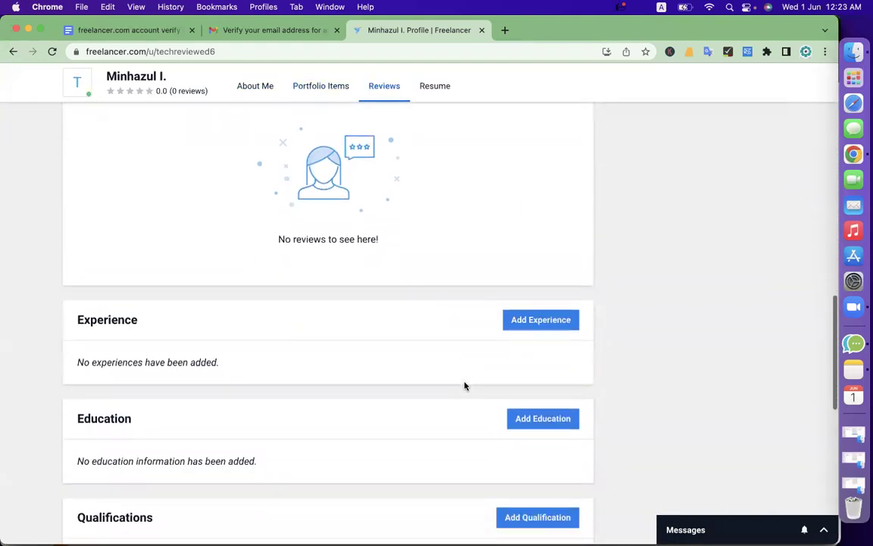
pyautogui.click(541, 191)
pyautogui.click(166, 245)
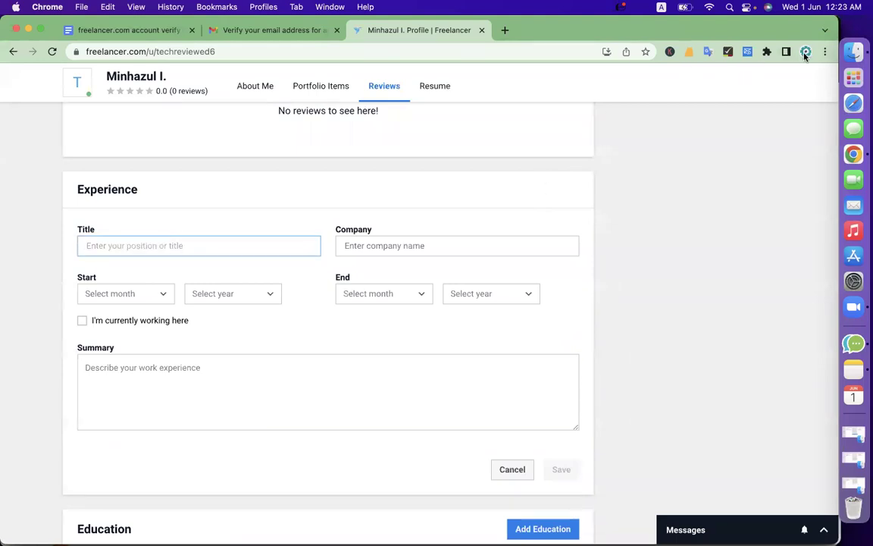
pyautogui.click(806, 51)
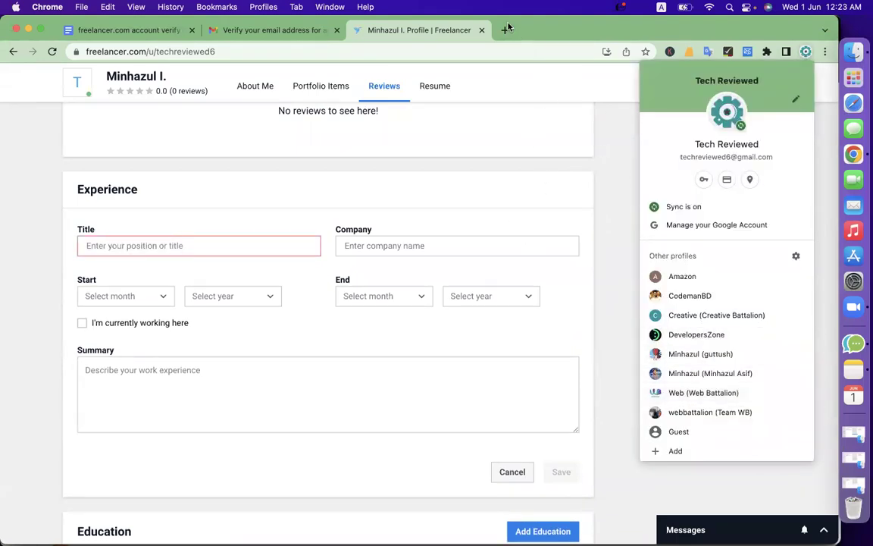
# Open the freelancer's Upwork profile in a new tab and scroll to Employment history.
pyautogui.click(508, 28)
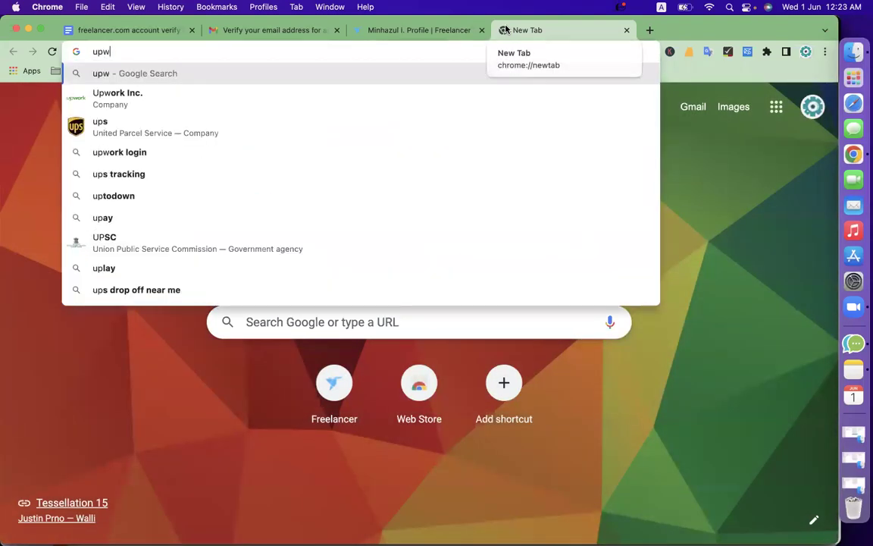
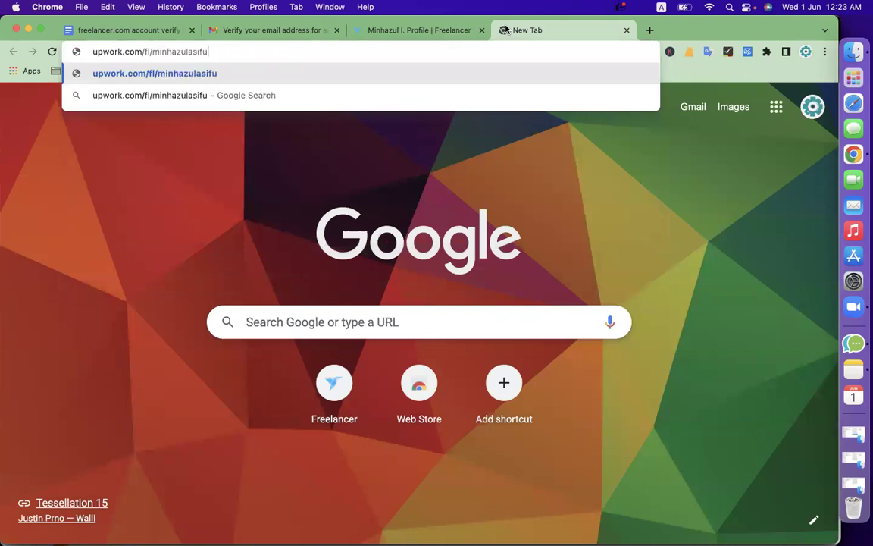
pyautogui.press('Return')
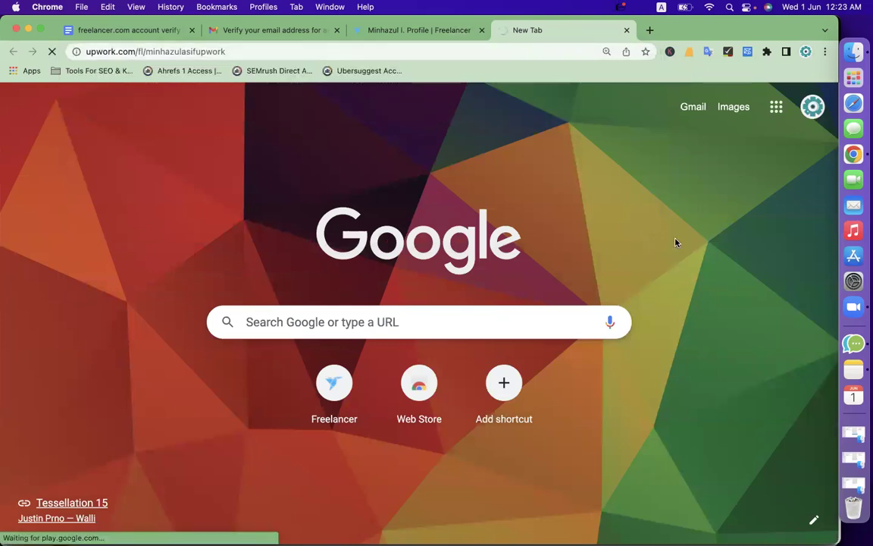
pyautogui.scroll(-5, 602, 409)
pyautogui.scroll(-20, 602, 410)
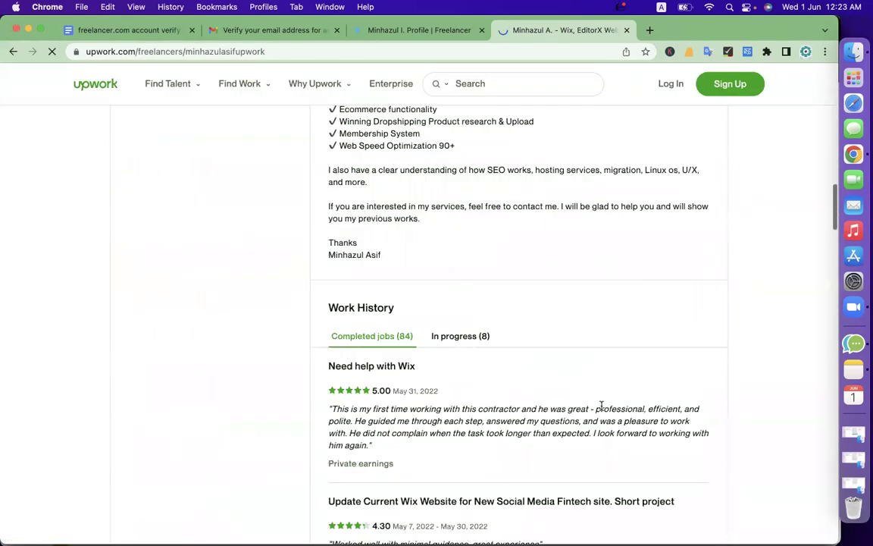
pyautogui.scroll(-20, 602, 410)
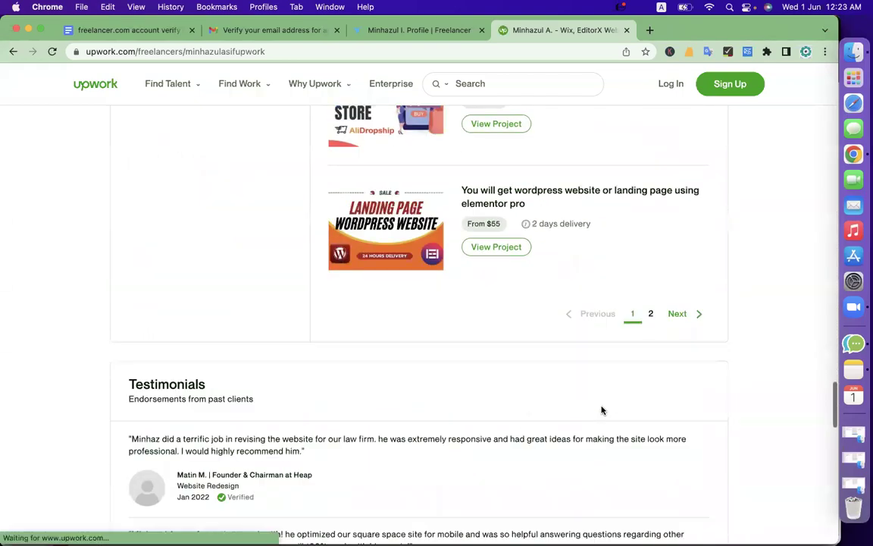
pyautogui.scroll(20, 602, 409)
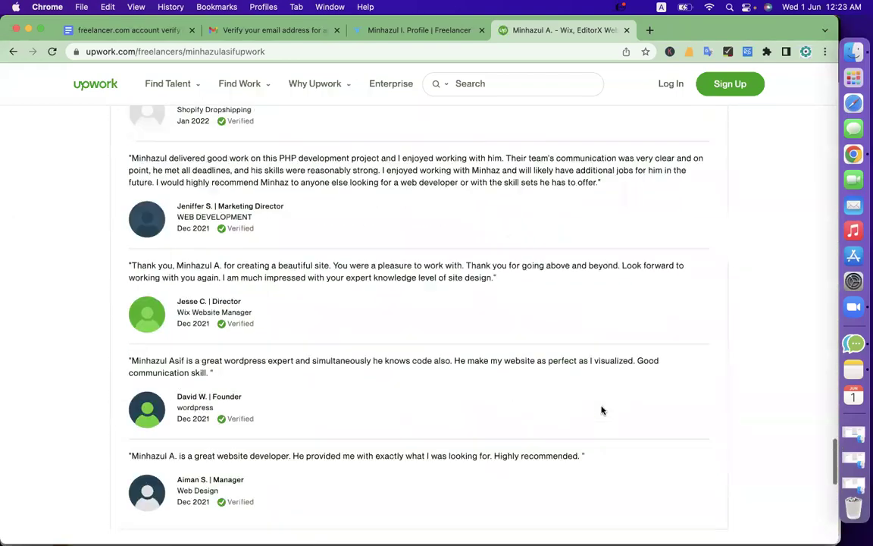
# In the other browser profile, expand and select the whole Wix Developer | AppFire Technology entry.
pyautogui.click(807, 52)
pyautogui.click(710, 373)
pyautogui.scroll(-15, 468, 383)
pyautogui.scroll(-10, 602, 366)
pyautogui.scroll(-10, 602, 367)
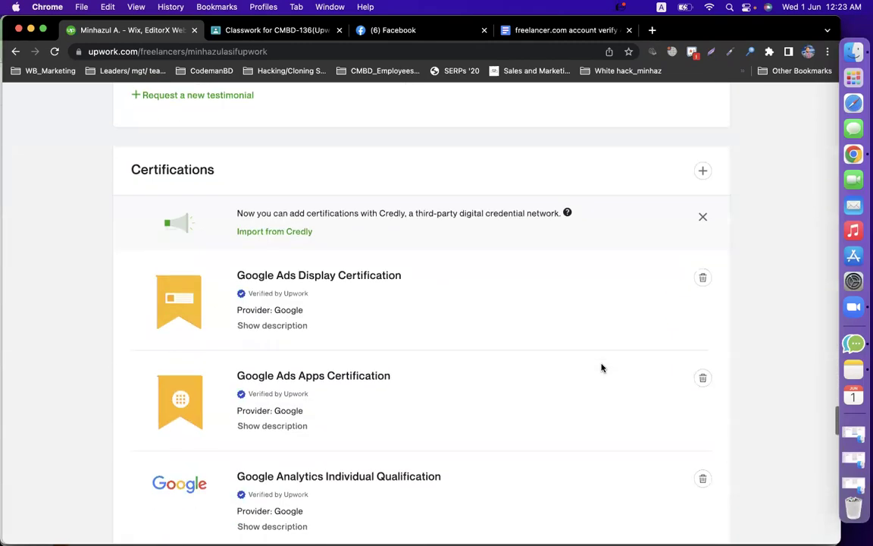
pyautogui.scroll(10, 602, 368)
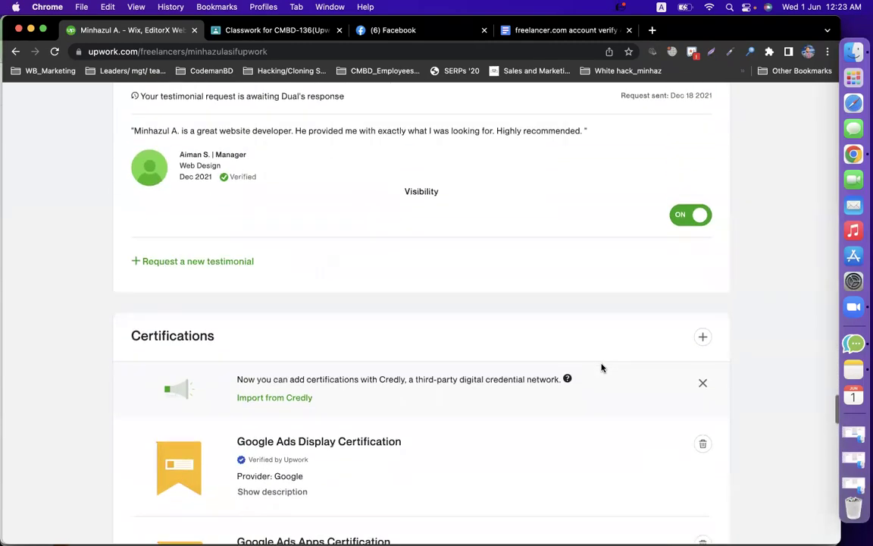
pyautogui.scroll(-15, 602, 367)
pyautogui.scroll(4, 601, 368)
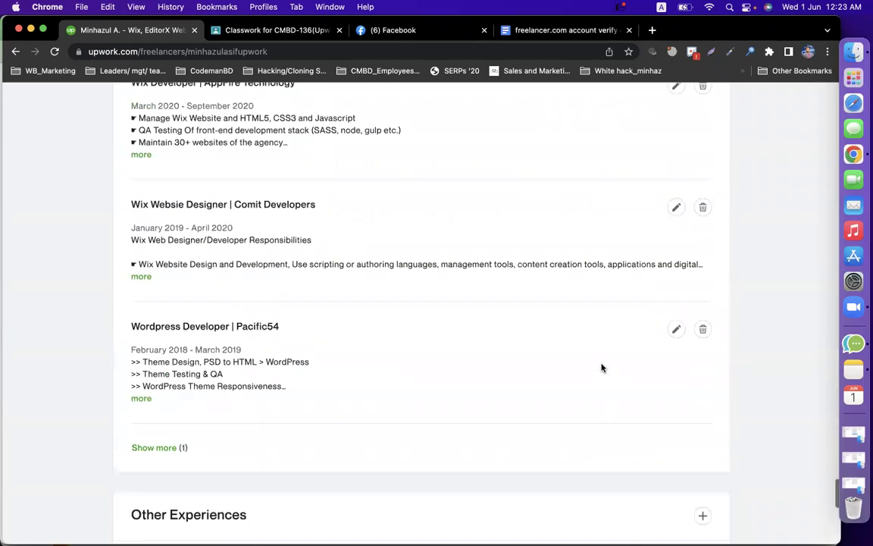
pyautogui.moveTo(310, 259); pyautogui.dragTo(133, 257)
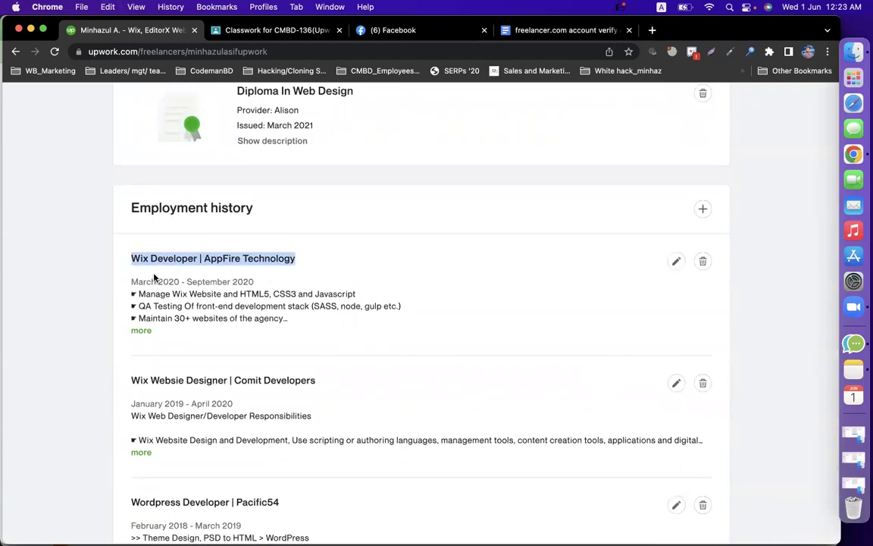
pyautogui.click(144, 330)
pyautogui.moveTo(341, 335); pyautogui.dragTo(132, 256)
pyautogui.press('super+c')
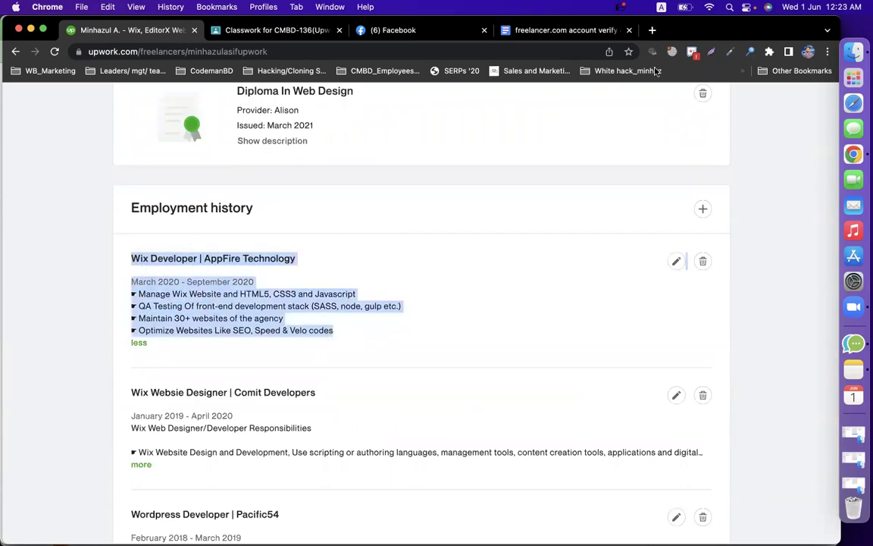
# Switch back to the Tech Reviewed browser profile window.
pyautogui.click(809, 52)
pyautogui.click(742, 393)
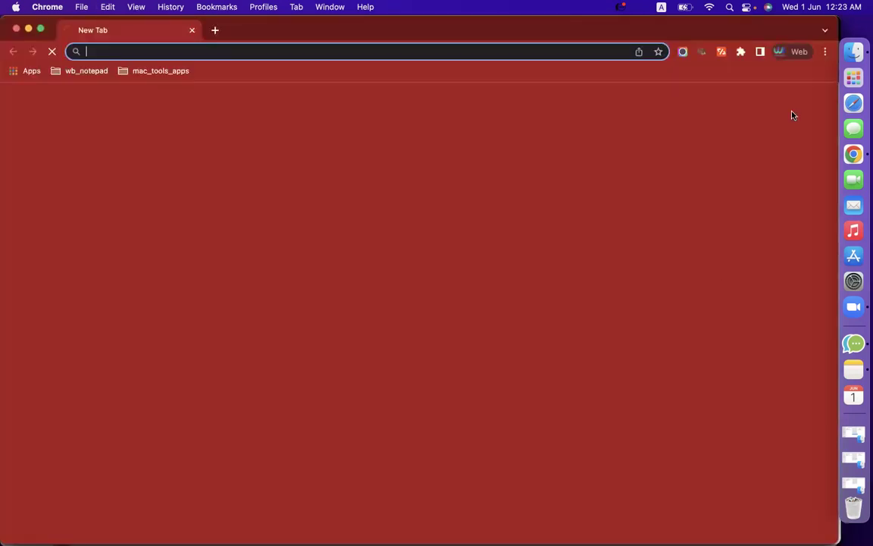
pyautogui.click(793, 51)
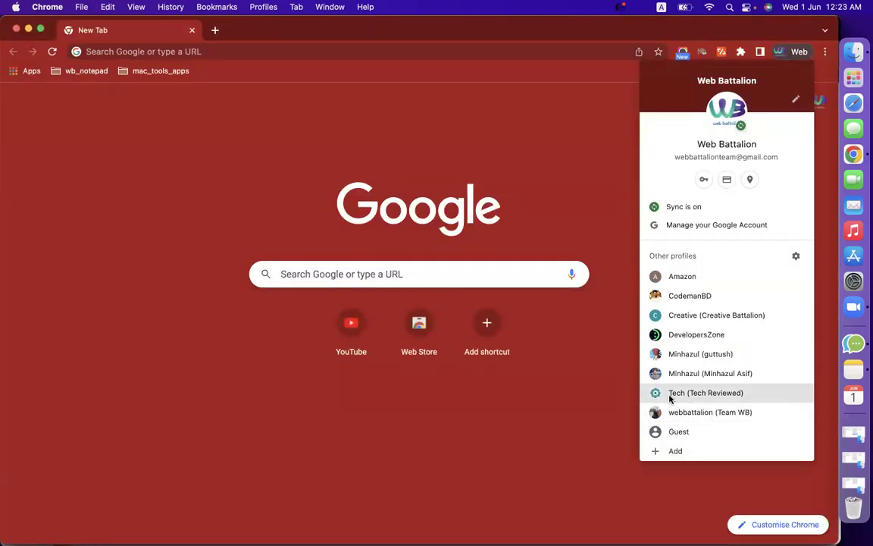
pyautogui.click(670, 392)
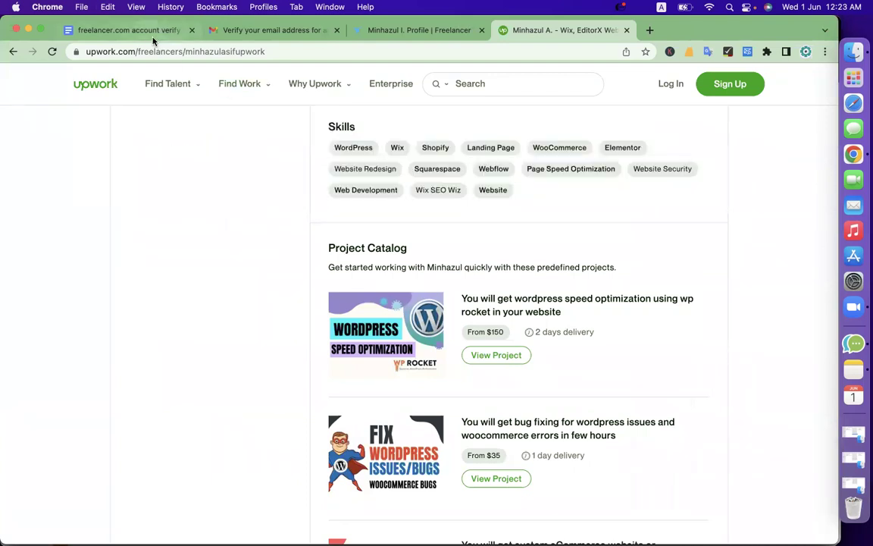
# Paste the AppFire job details, moving 'Wix Developer' into Title and 'AppFire Technology' into Company.
pyautogui.click(221, 31)
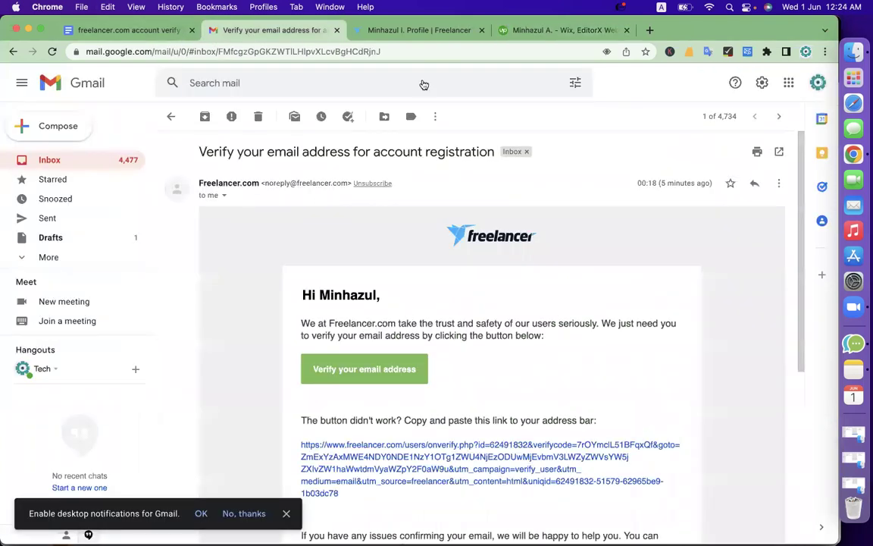
pyautogui.click(423, 34)
pyautogui.click(302, 380)
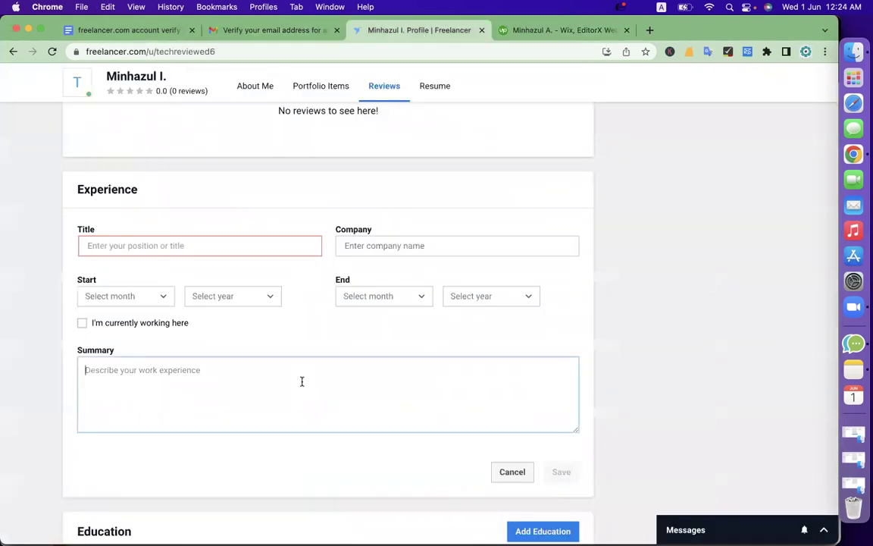
pyautogui.press('super+v')
pyautogui.scroll(1, 241, 376)
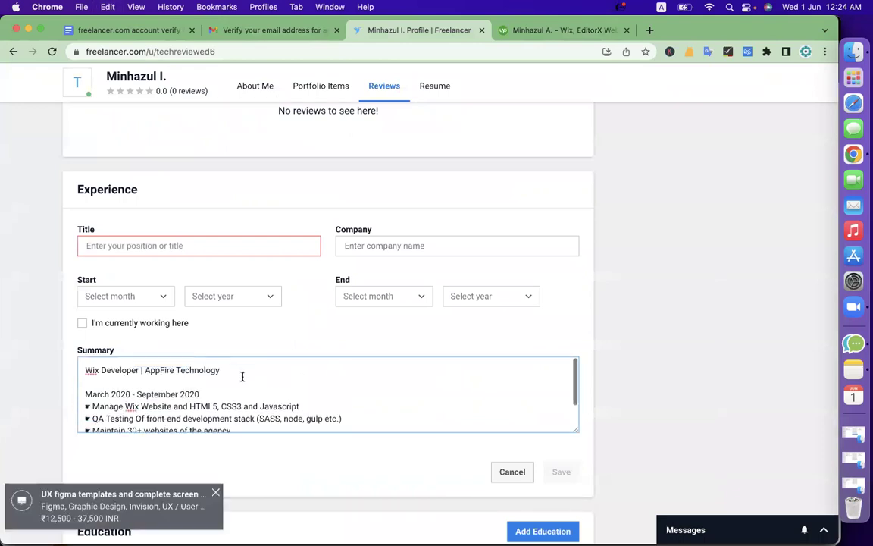
pyautogui.tripleClick(235, 368)
pyautogui.press('super+c')
pyautogui.press('BackSpace')
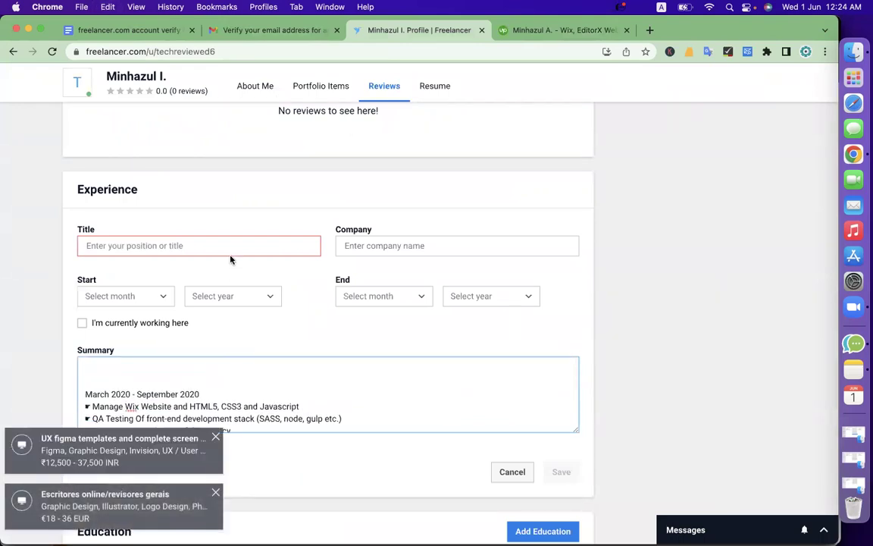
pyautogui.click(221, 244)
pyautogui.press('super+v')
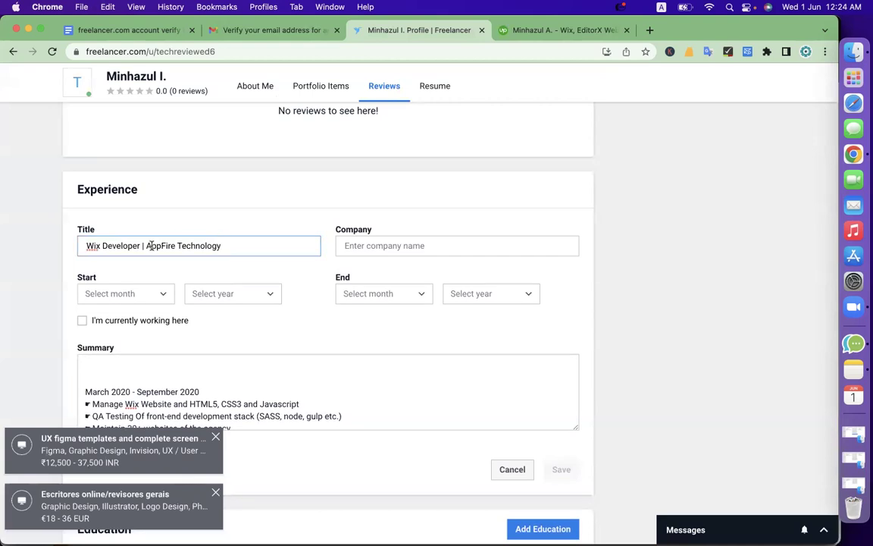
pyautogui.moveTo(148, 246); pyautogui.dragTo(221, 246)
pyautogui.press('super+c')
pyautogui.press('BackSpace')
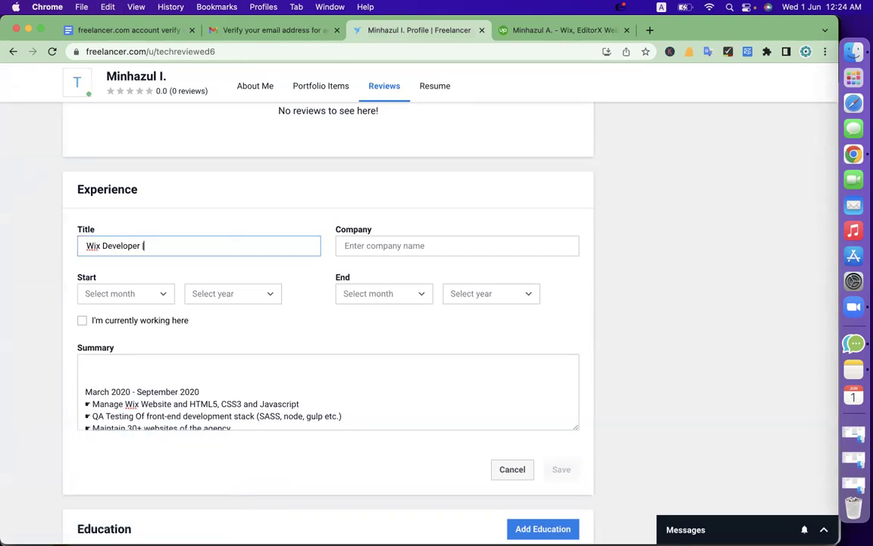
pyautogui.press('BackSpace')
pyautogui.press('BackSpace')
pyautogui.press('BackSpace')
pyautogui.click(501, 250)
pyautogui.press('super+v')
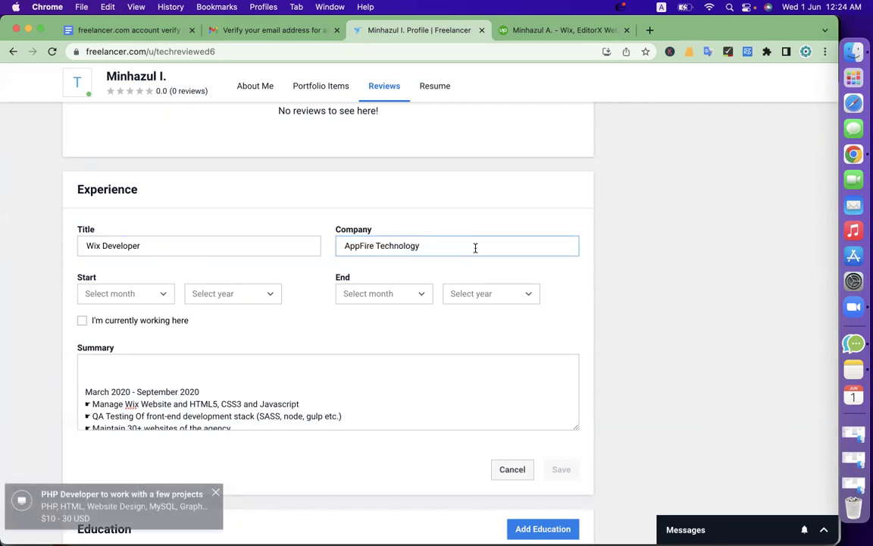
# Set the experience dates from May 2016 to April 2018.
pyautogui.click(136, 293)
pyautogui.click(121, 365)
pyautogui.click(220, 293)
pyautogui.click(216, 405)
pyautogui.click(241, 295)
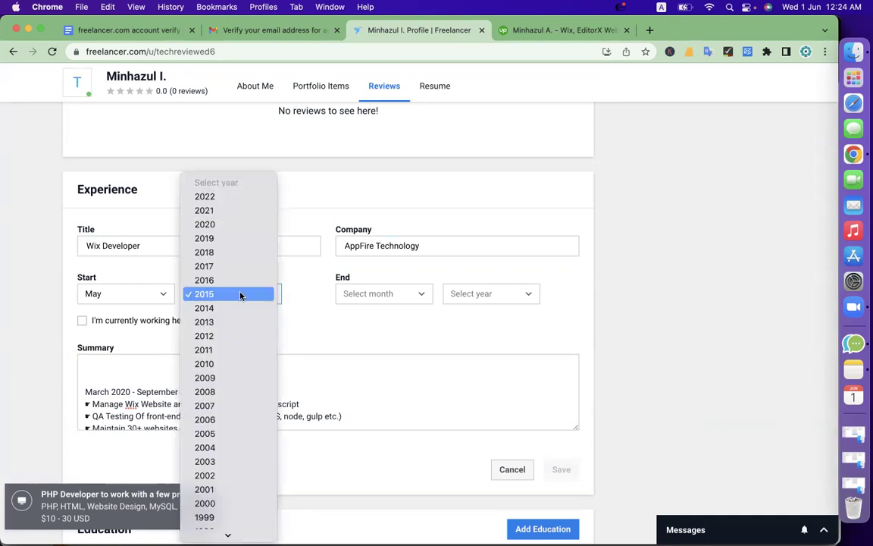
pyautogui.click(219, 279)
pyautogui.click(370, 294)
pyautogui.click(370, 348)
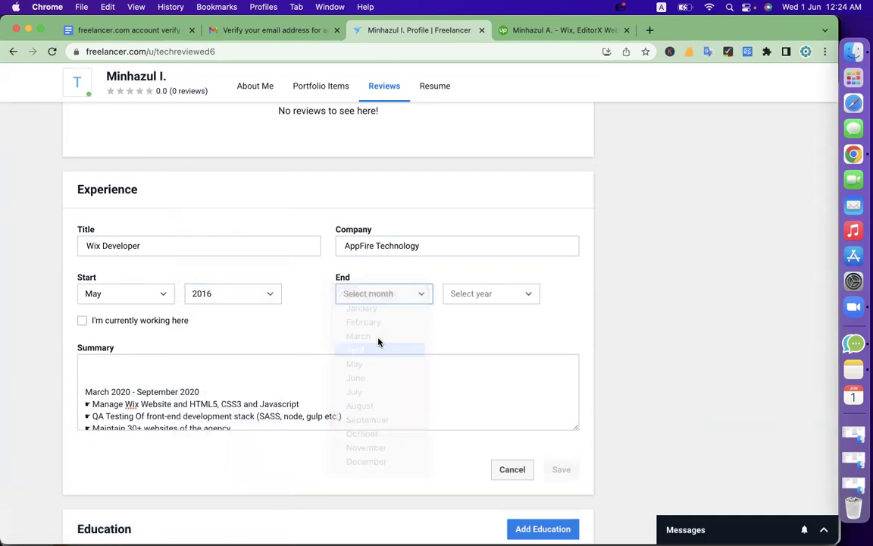
pyautogui.click(474, 295)
pyautogui.click(487, 364)
# Delete the March 2020 - September 2020 line from the summary and save the entry.
pyautogui.click(287, 369)
pyautogui.hotkey('shift', 'End')
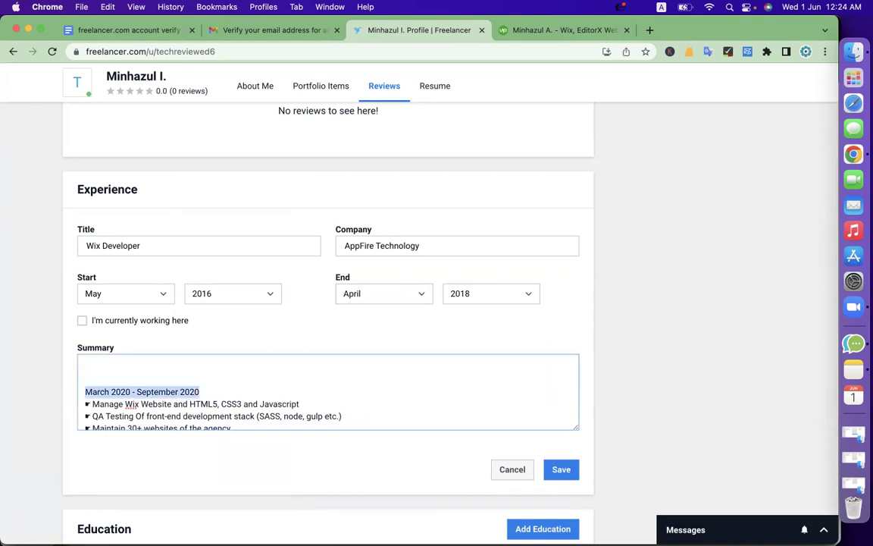
pyautogui.press('BackSpace')
pyautogui.press('BackSpace')
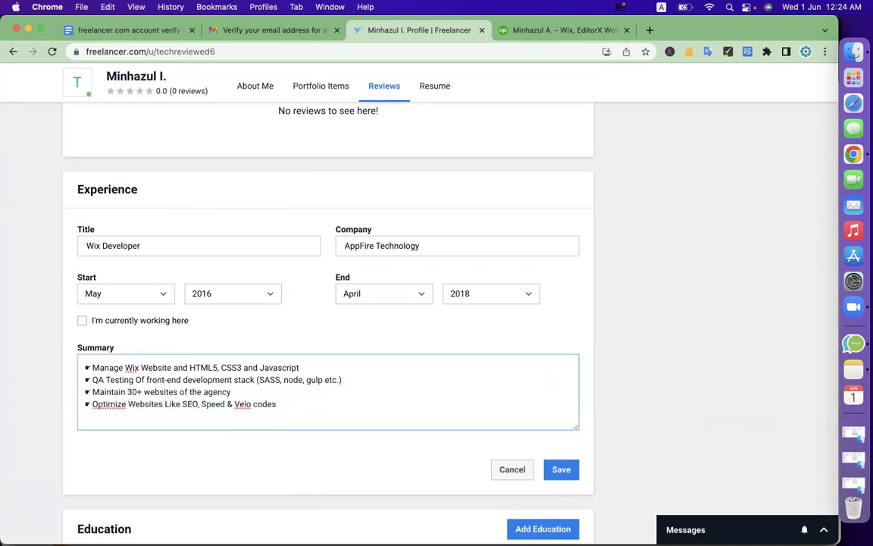
pyautogui.scroll(-4, 328, 366)
pyautogui.click(561, 346)
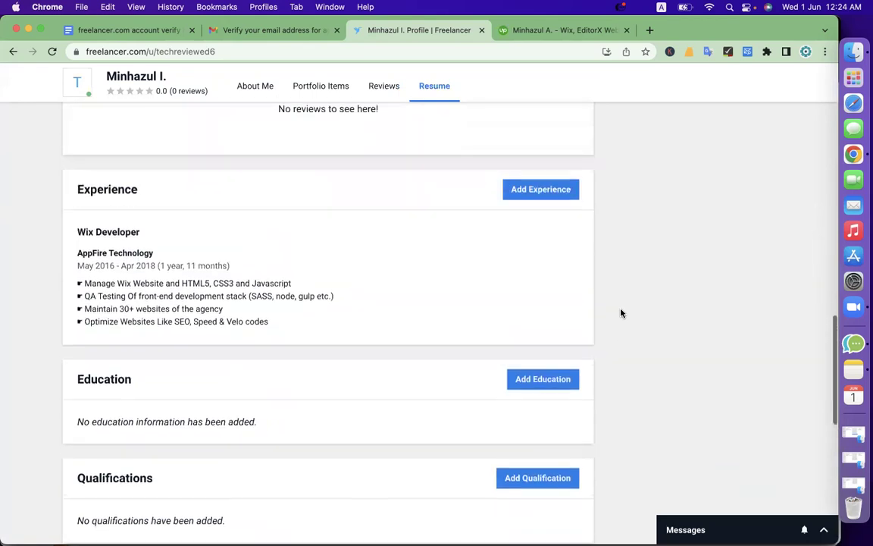
# Start a new education entry with country Bangladesh and university Ahsanullah Biggyan O Projucti Bishwabiddalaya.
pyautogui.scroll(3, 621, 313)
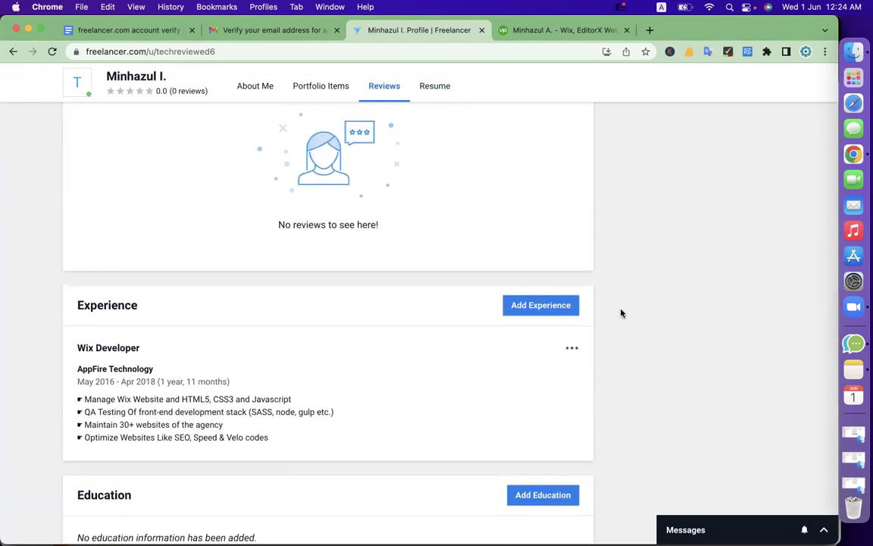
pyautogui.scroll(-5, 621, 313)
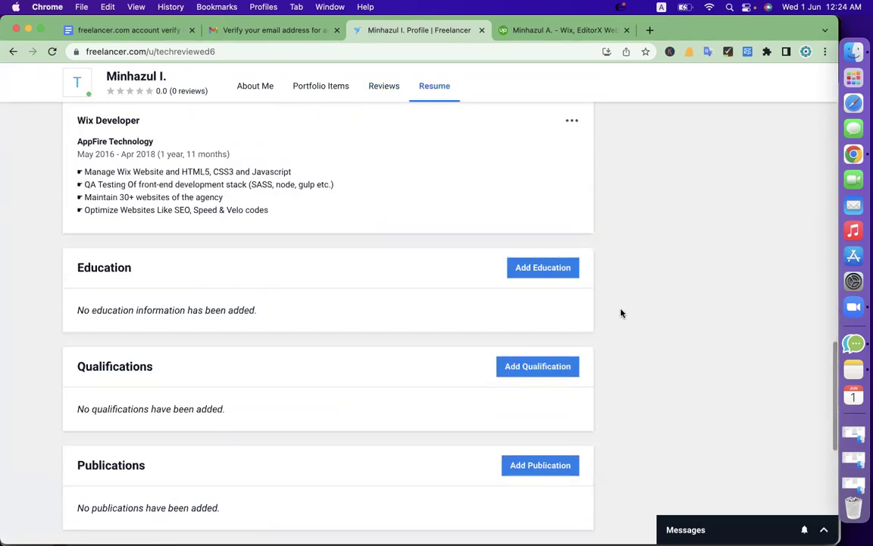
pyautogui.click(510, 270)
pyautogui.click(213, 322)
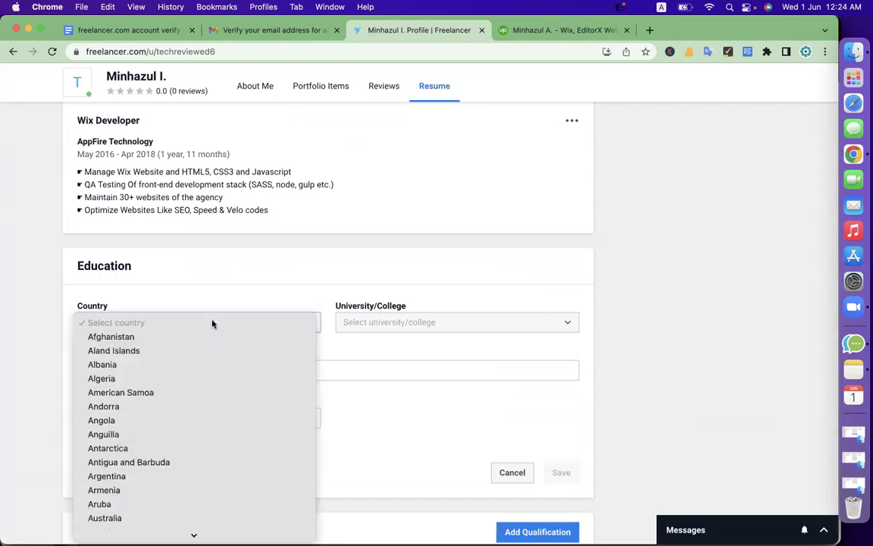
pyautogui.write('ban')
pyautogui.press('Return')
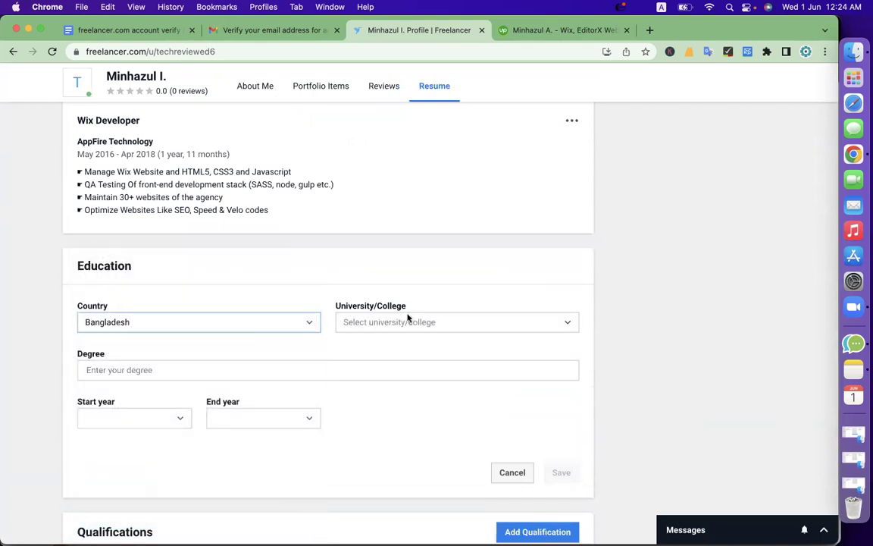
pyautogui.click(410, 321)
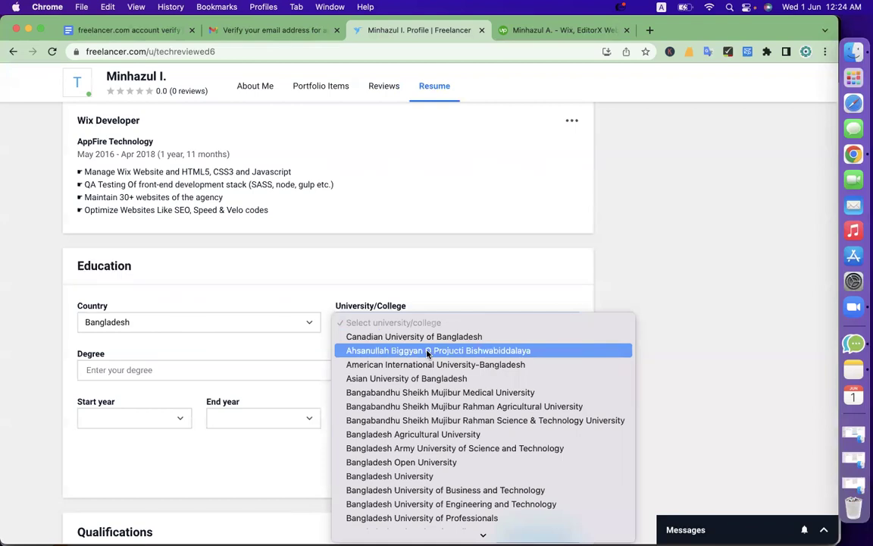
pyautogui.click(428, 350)
# Enter degree 'eee' with years 2006 to 2010 and save the education entry.
pyautogui.click(202, 367)
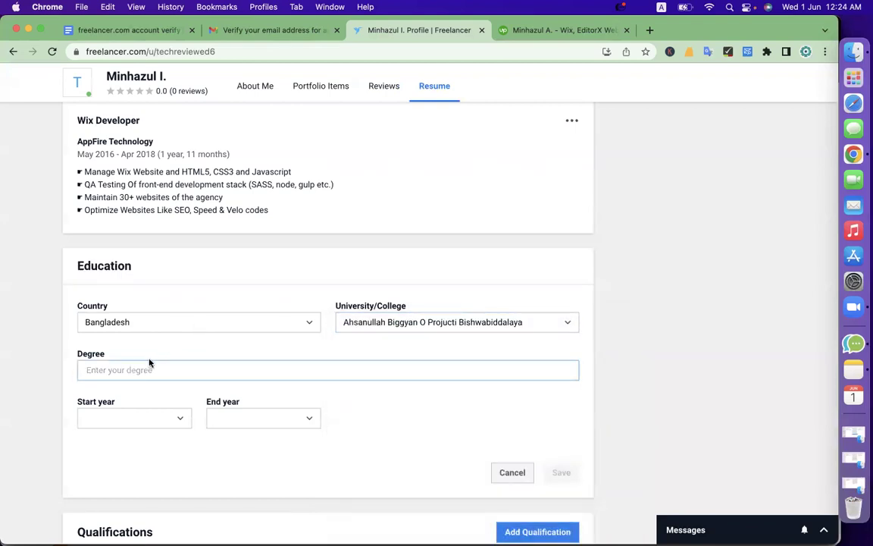
pyautogui.write('eee')
pyautogui.click(123, 418)
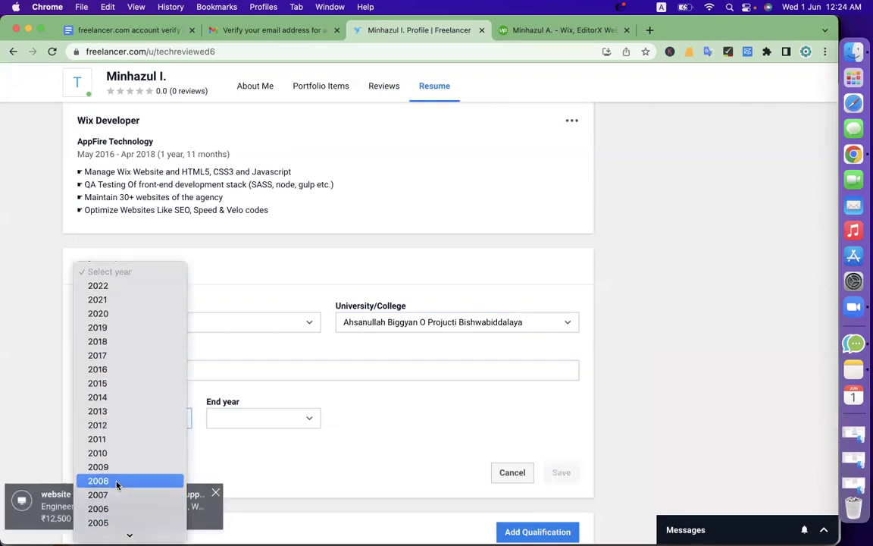
pyautogui.click(123, 509)
pyautogui.click(254, 415)
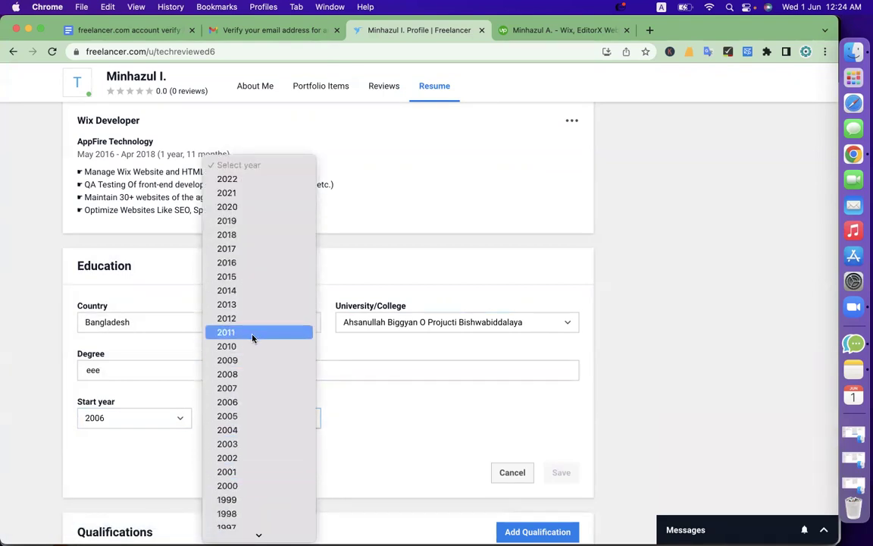
pyautogui.click(251, 346)
pyautogui.click(574, 473)
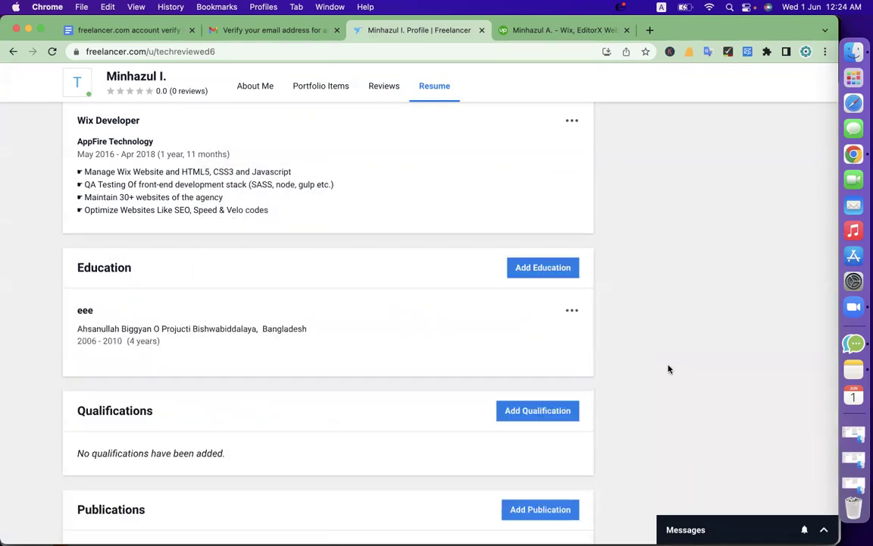
pyautogui.scroll(-4, 232, 369)
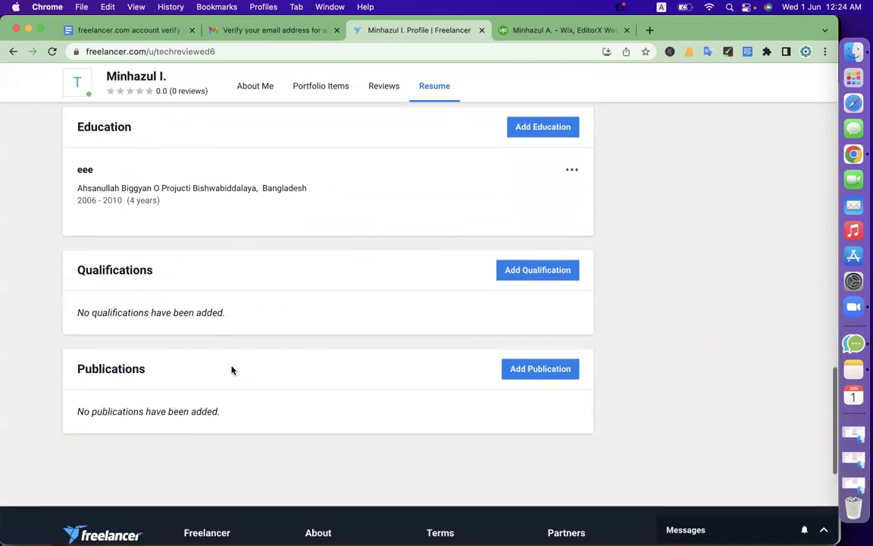
# Start a new qualification with certificate 'Wordpress & eCommerce' conferred by Codemanbd.
pyautogui.click(540, 273)
pyautogui.click(161, 326)
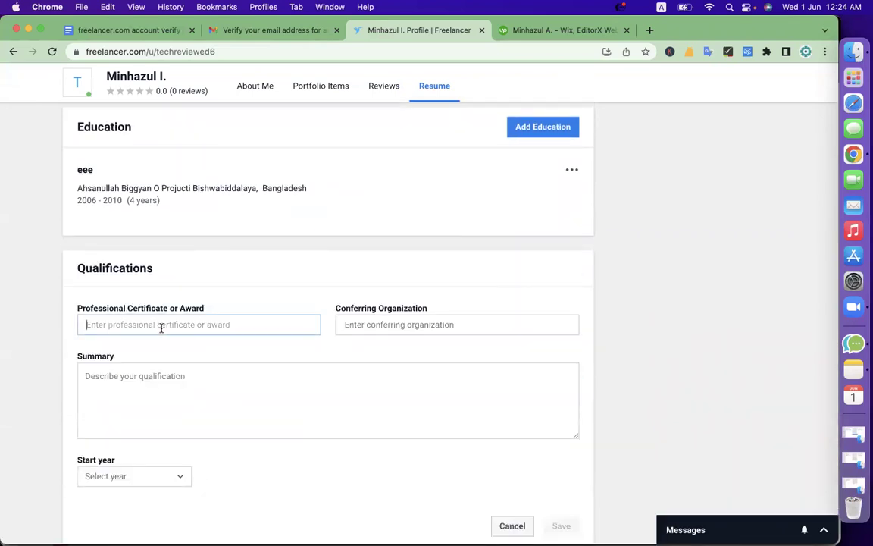
pyautogui.write('Wordpress')
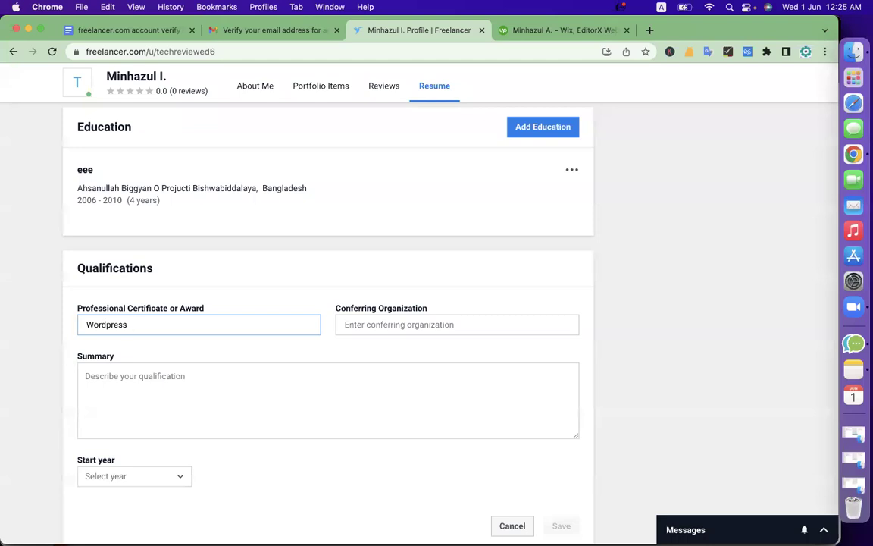
pyautogui.write(' & eCommerce')
pyautogui.click(387, 327)
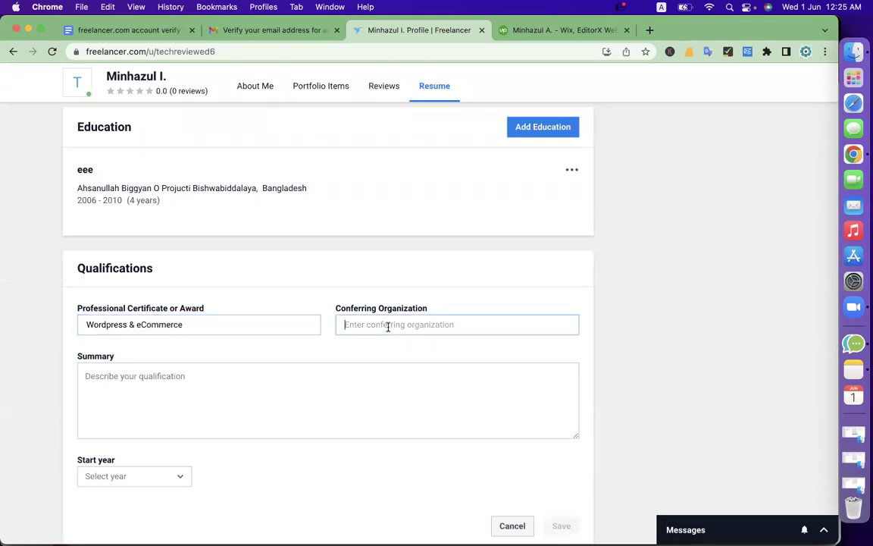
pyautogui.write('Codemanbd')
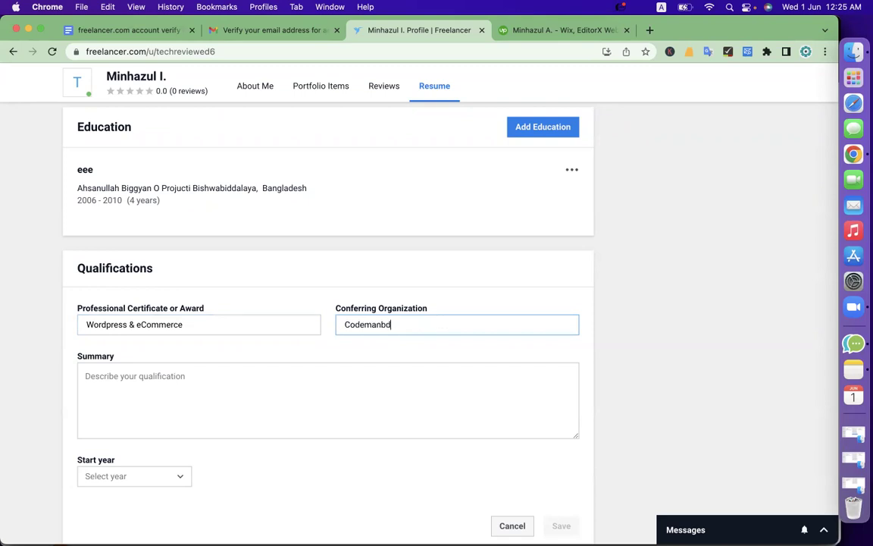
pyautogui.click(352, 397)
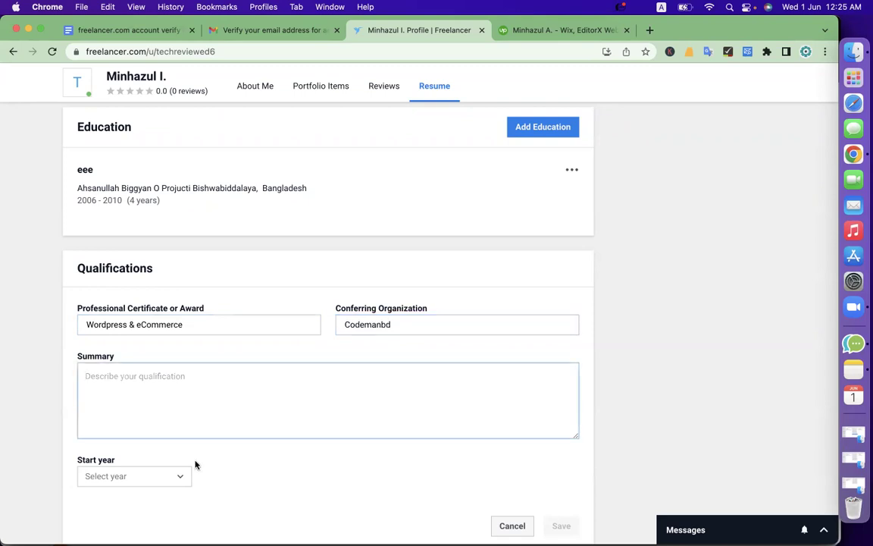
# Set start year 2022, summarise as wordpress, woocommerce and landing page, and save.
pyautogui.click(160, 476)
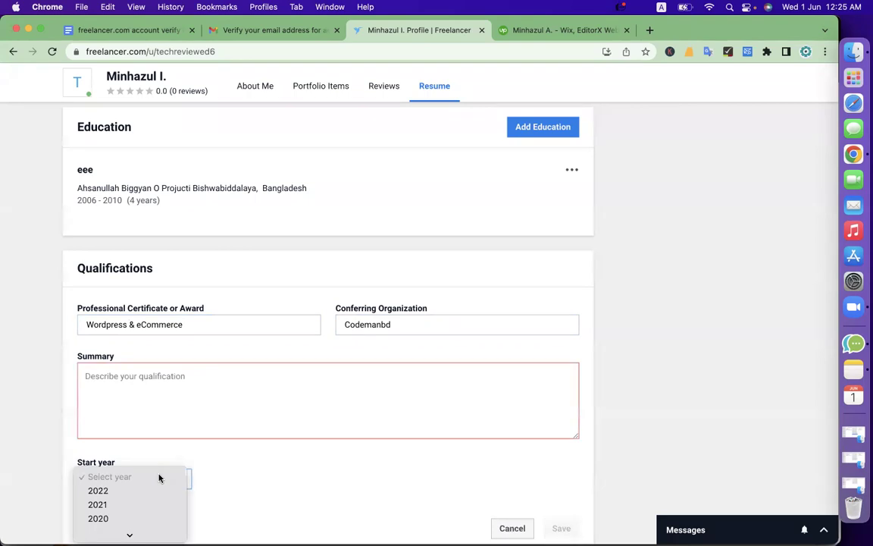
pyautogui.click(125, 491)
pyautogui.click(250, 398)
pyautogui.write('wordpress woo')
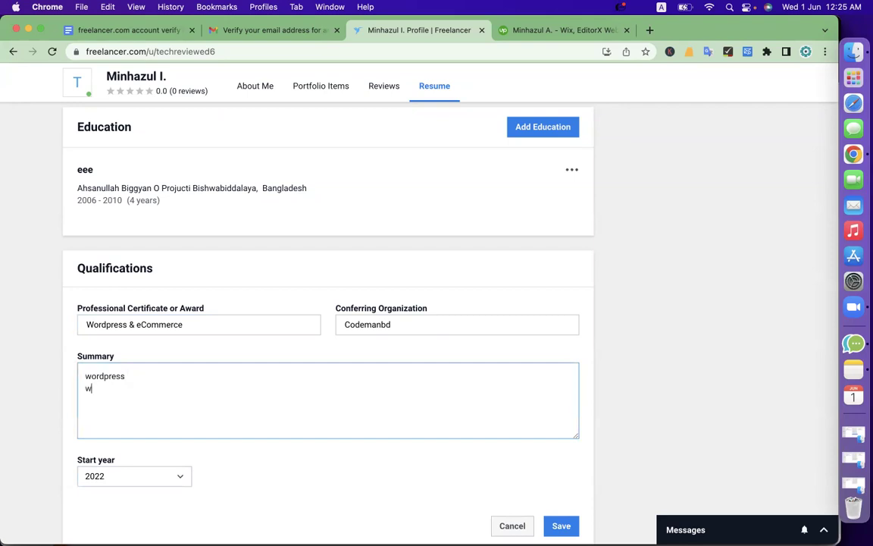
pyautogui.write('commerce')
pyautogui.press('Return')
pyautogui.write('landing pafe')
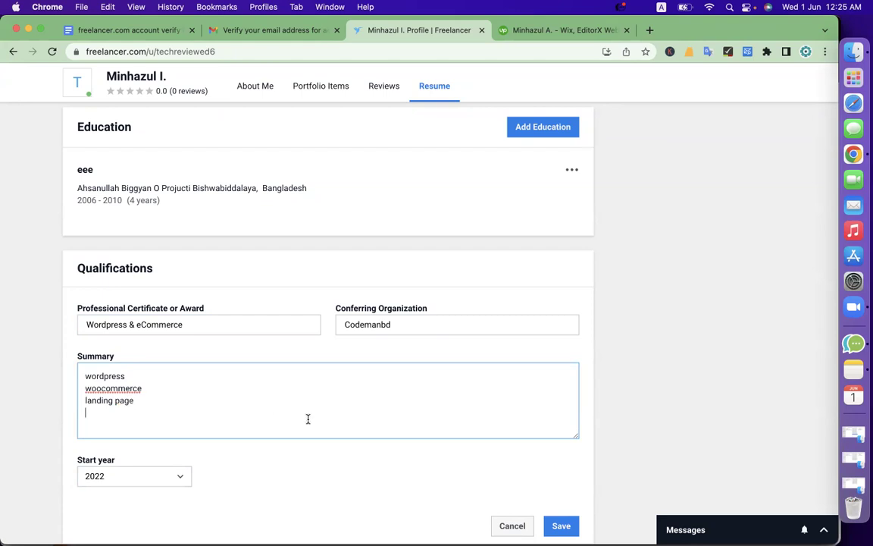
pyautogui.scroll(-3, 308, 418)
pyautogui.click(562, 390)
pyautogui.scroll(4, 649, 327)
pyautogui.scroll(-5, 649, 327)
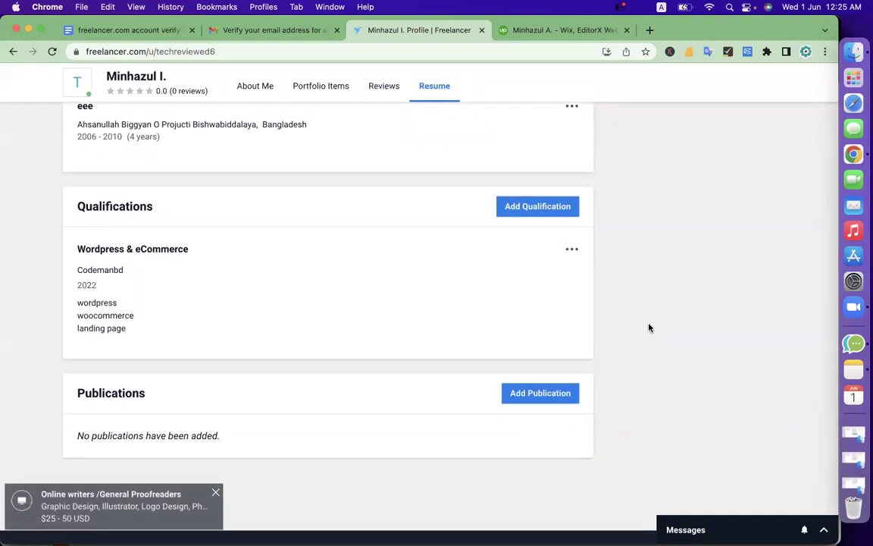
pyautogui.scroll(5, 655, 291)
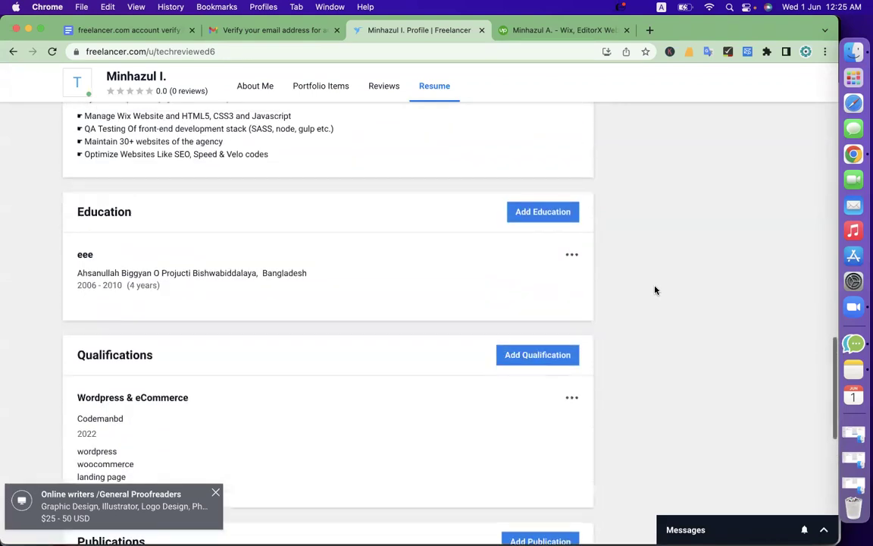
pyautogui.scroll(3, 656, 290)
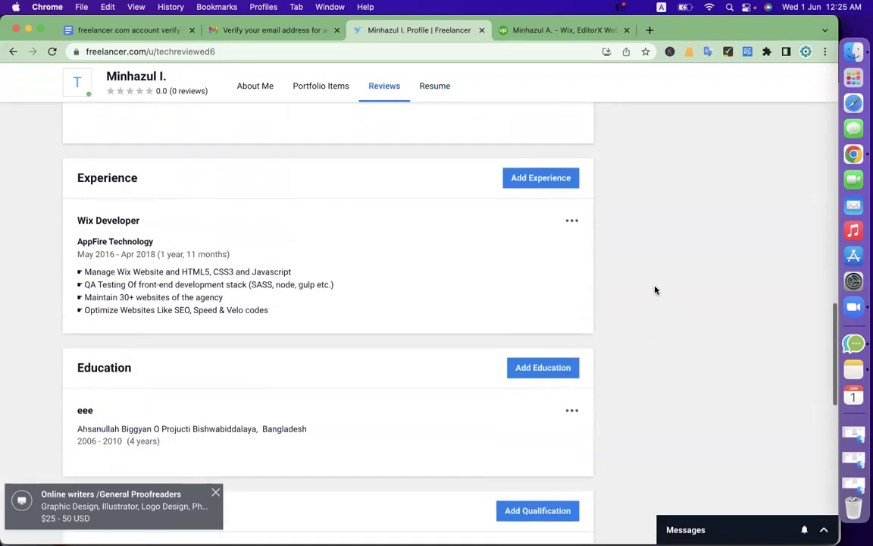
pyautogui.scroll(1, 220, 337)
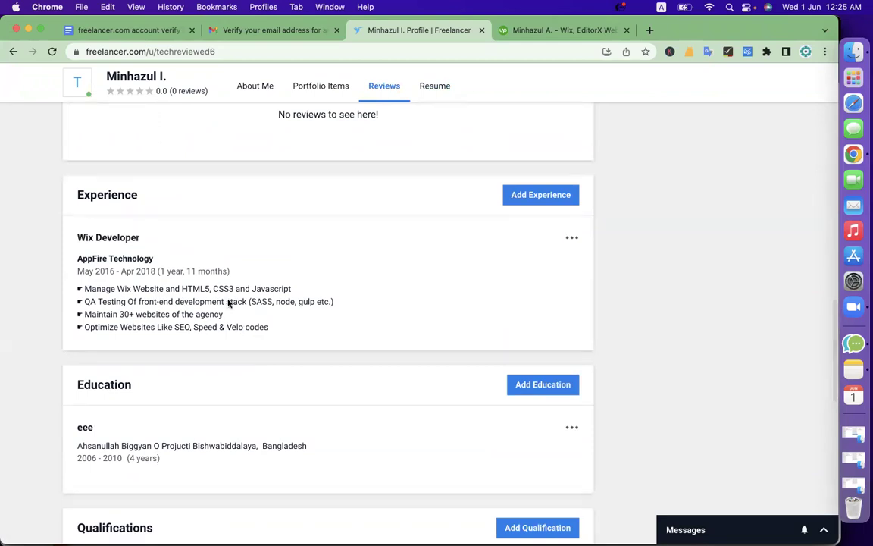
pyautogui.scroll(6, 250, 269)
pyautogui.scroll(8, 368, 278)
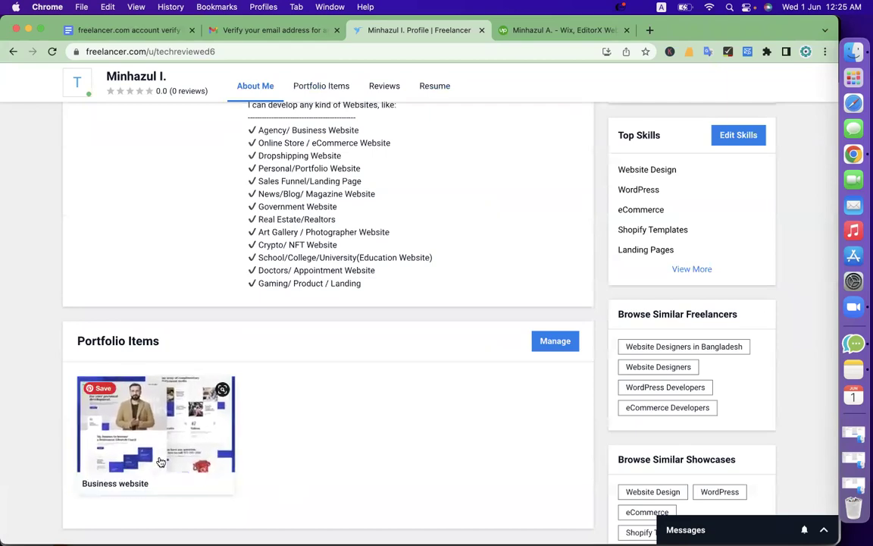
pyautogui.scroll(5, 292, 441)
pyautogui.scroll(7, 309, 282)
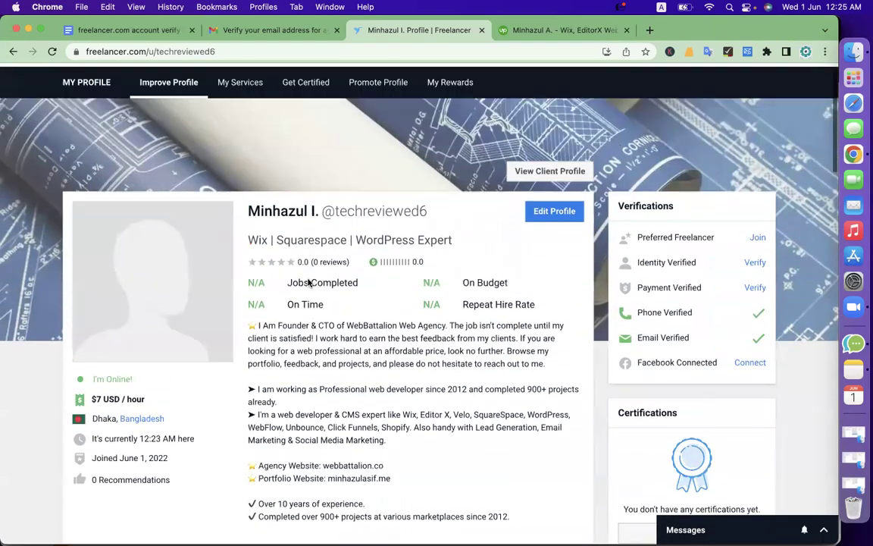
pyautogui.scroll(-1, 334, 394)
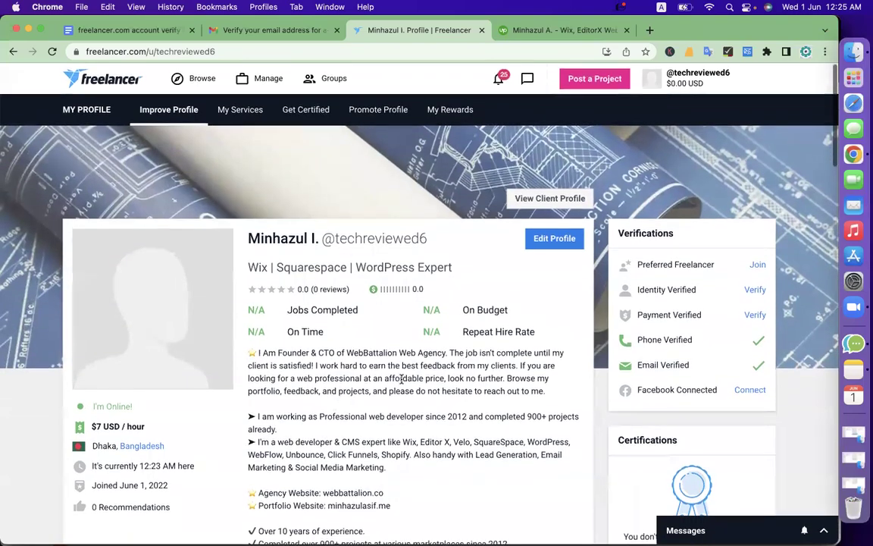
pyautogui.scroll(-7, 549, 410)
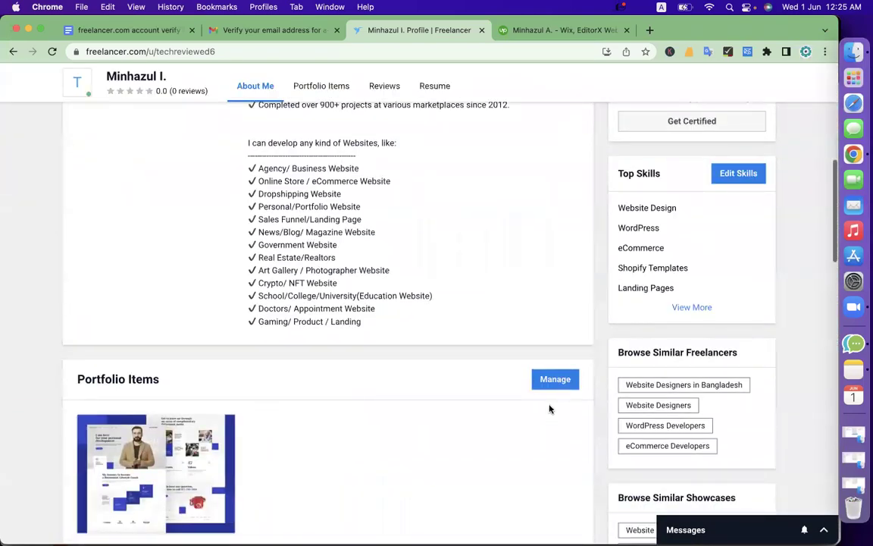
pyautogui.scroll(-10, 546, 288)
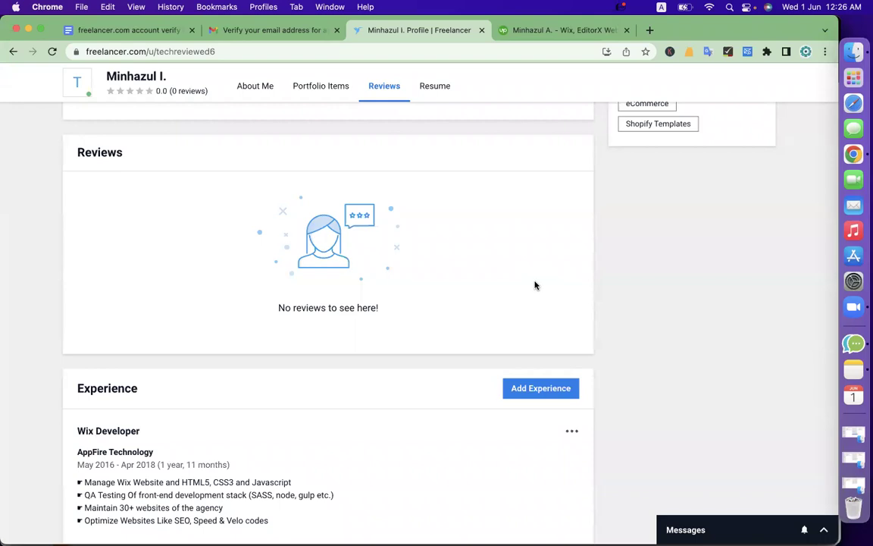
pyautogui.scroll(5, 327, 119)
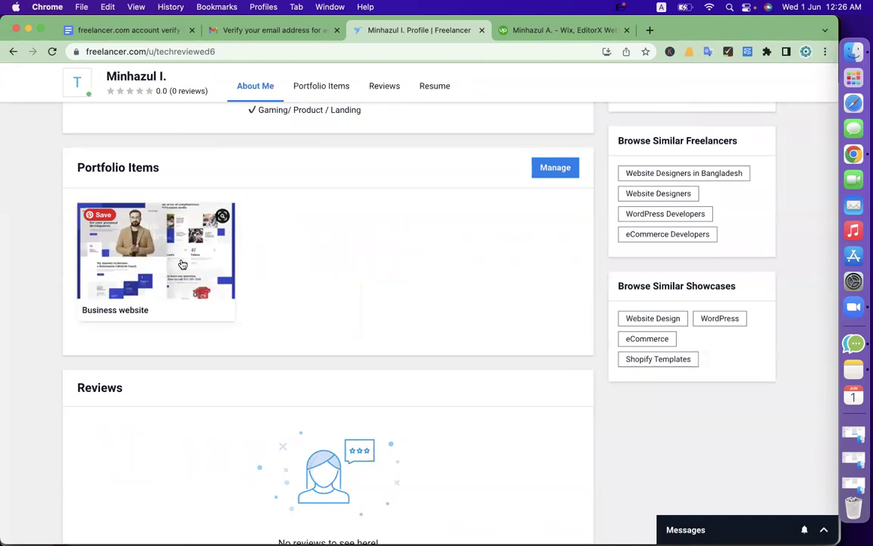
# Go to behance.net in a new browser tab.
pyautogui.click(650, 30)
pyautogui.write('beha')
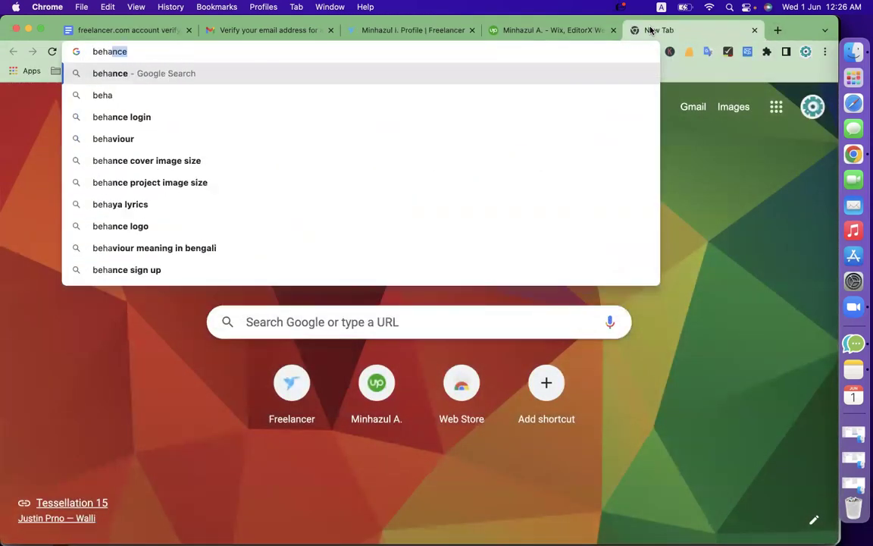
pyautogui.write('nce.net')
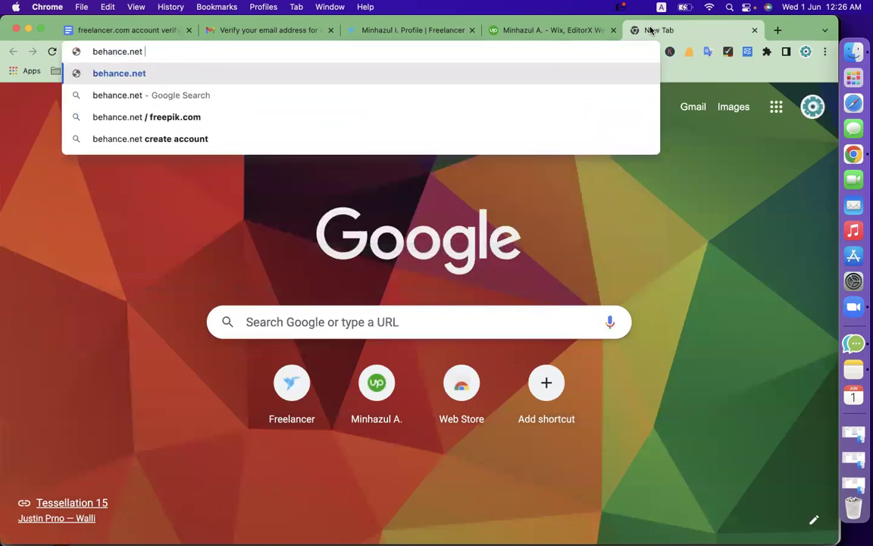
pyautogui.press('Return')
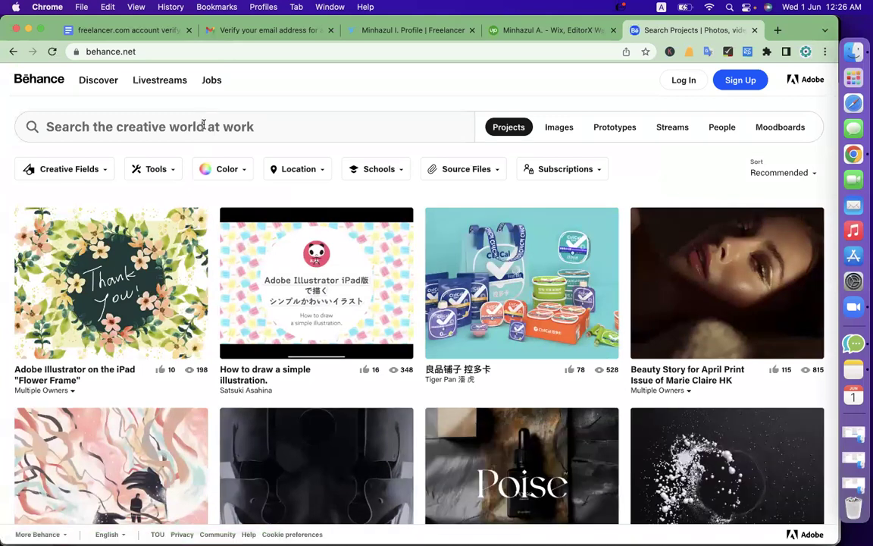
# Search Behance for 'web design mockup' and scroll through the project results.
pyautogui.click(204, 126)
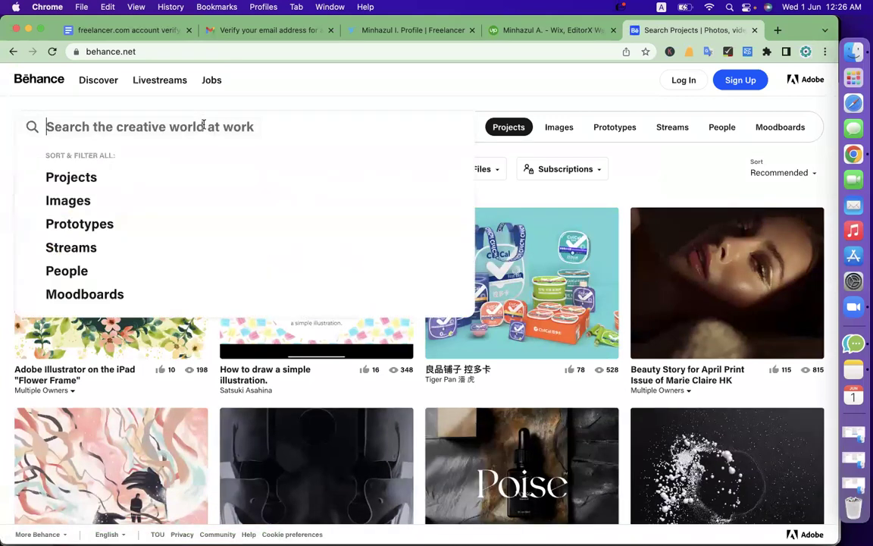
pyautogui.write('web desi')
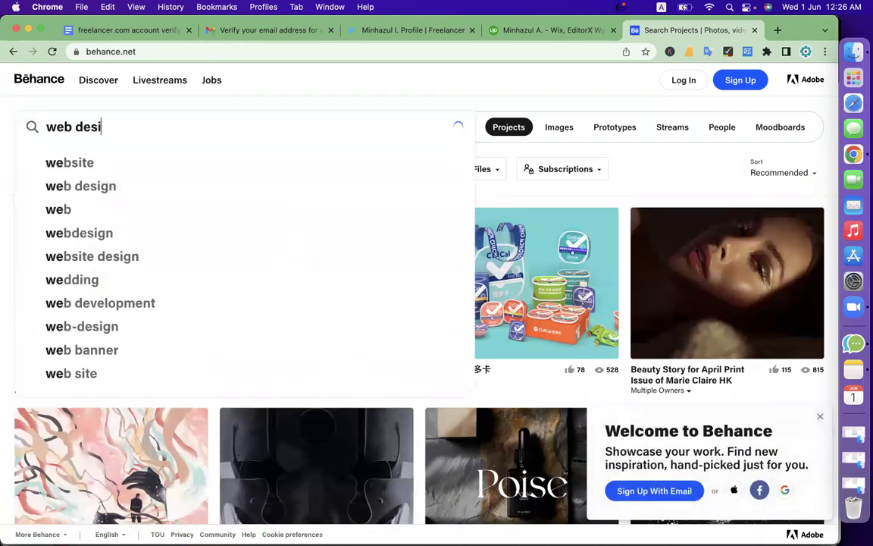
pyautogui.write('gn mocku')
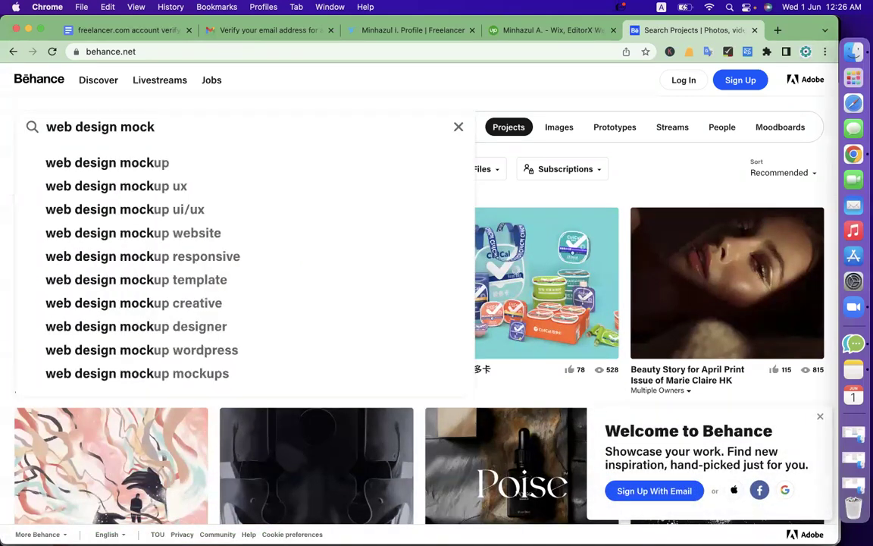
pyautogui.write('p')
pyautogui.press('Return')
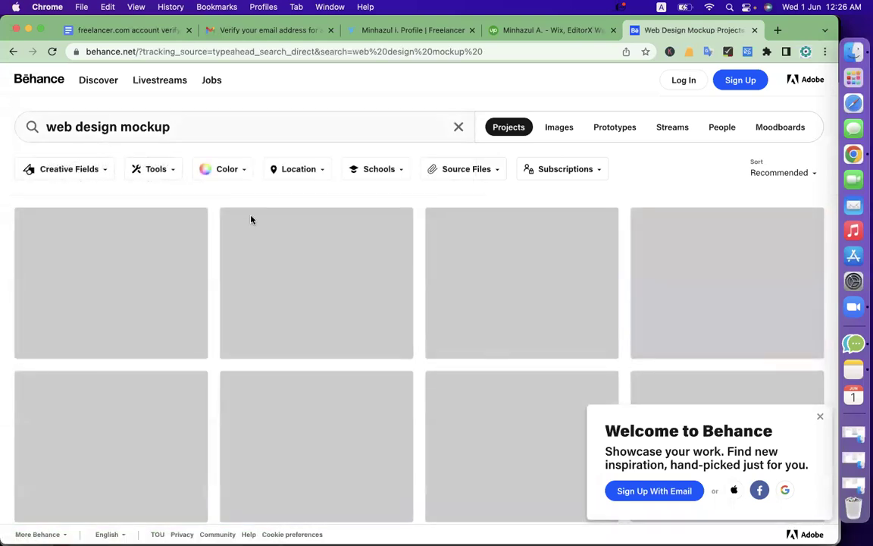
pyautogui.scroll(-2, 459, 424)
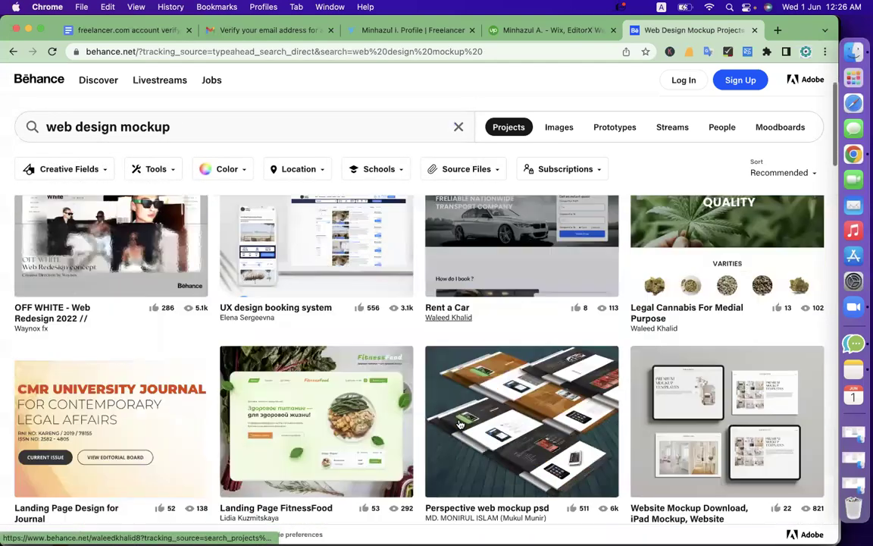
pyautogui.scroll(-10, 459, 425)
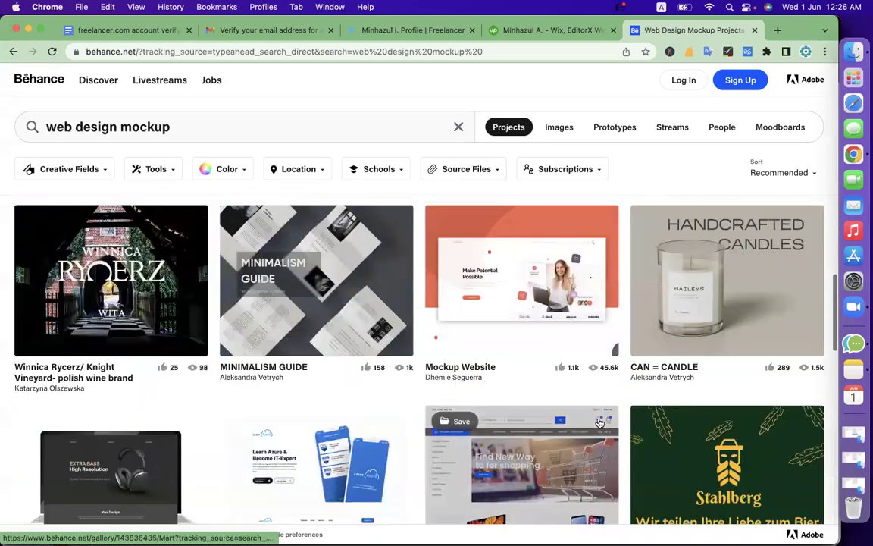
pyautogui.scroll(-8, 599, 422)
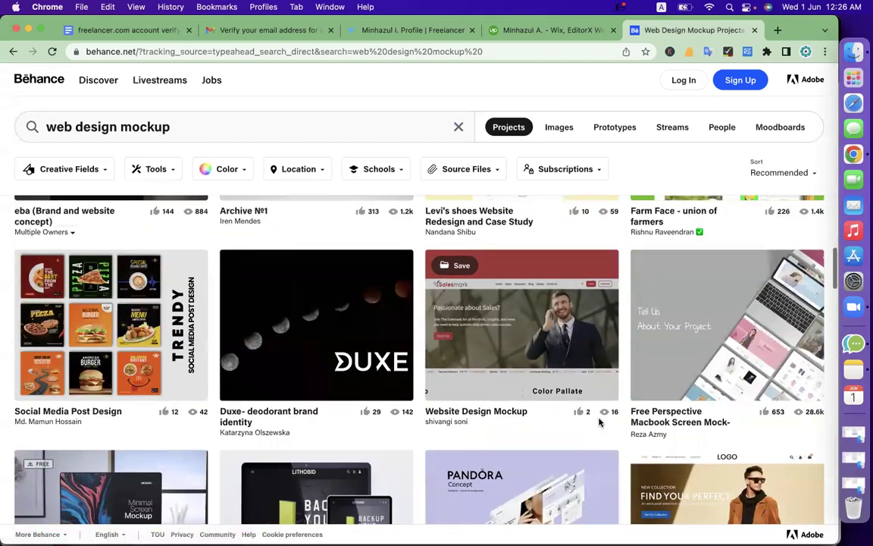
pyautogui.scroll(-10, 599, 423)
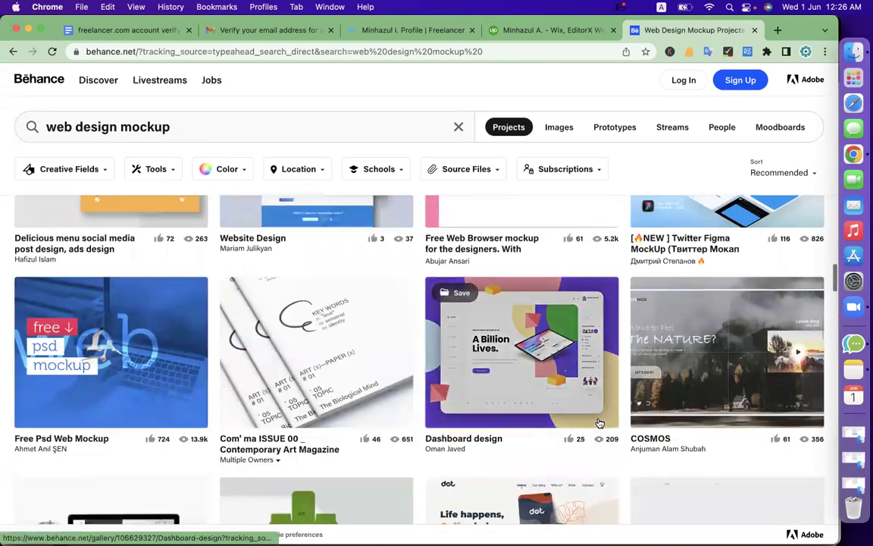
pyautogui.scroll(-10, 195, 447)
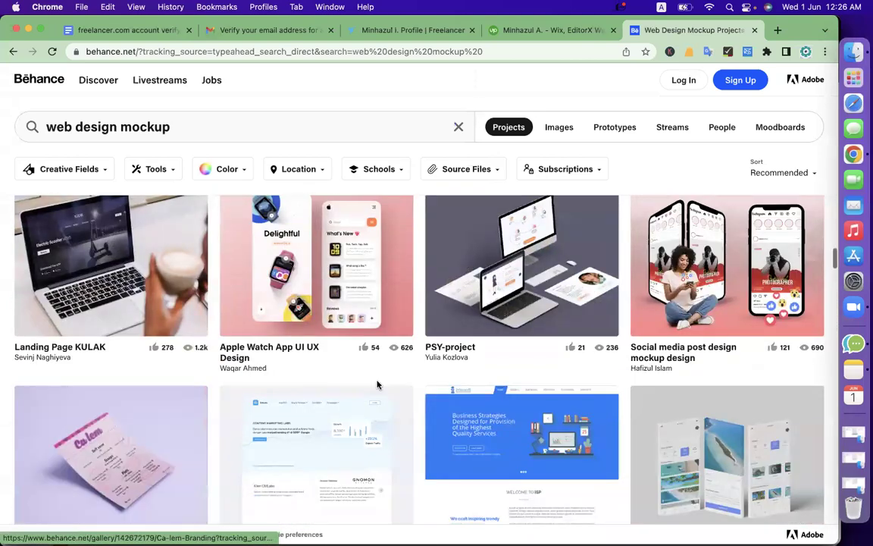
pyautogui.scroll(-8, 376, 384)
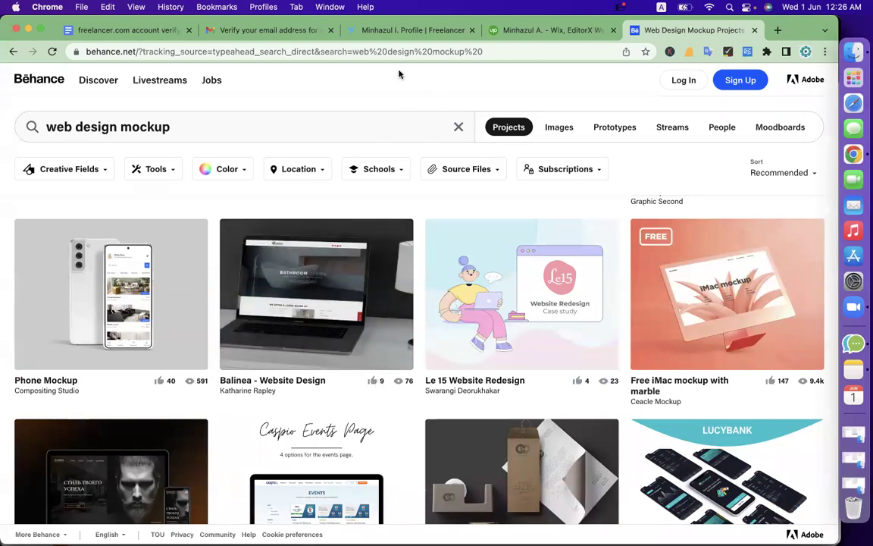
# Switch back to the Freelancer profile tab and review the verified phone and email.
pyautogui.click(397, 30)
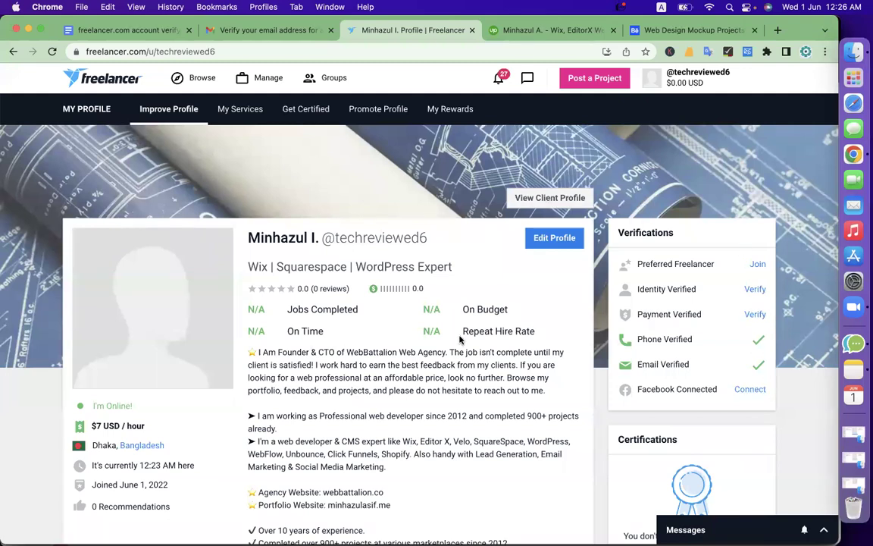
pyautogui.scroll(-1, 460, 339)
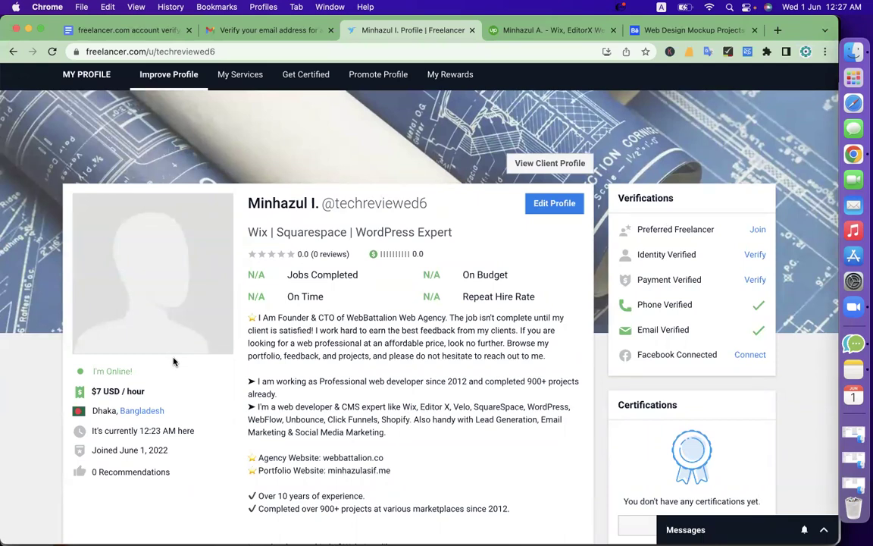
pyautogui.scroll(1, 245, 428)
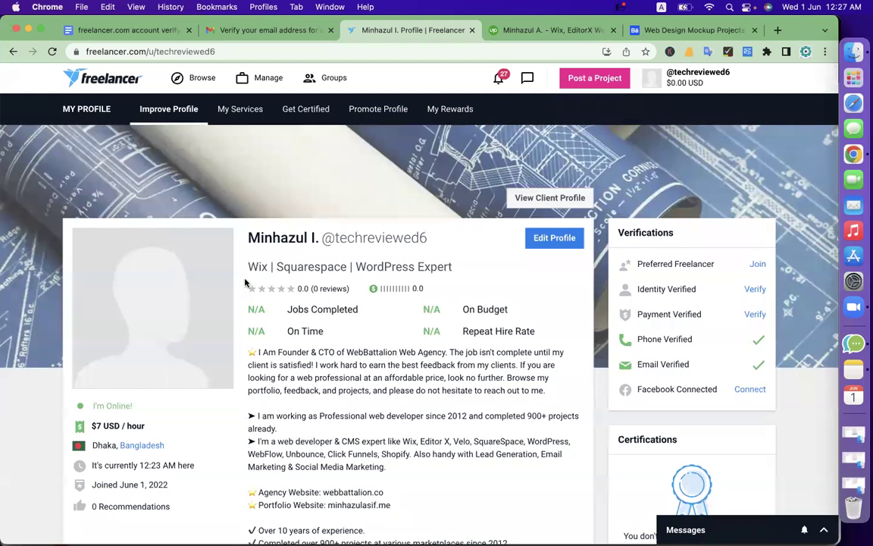
# Go to the Freelancer.com project search page via Browse > Projects.
pyautogui.click(206, 86)
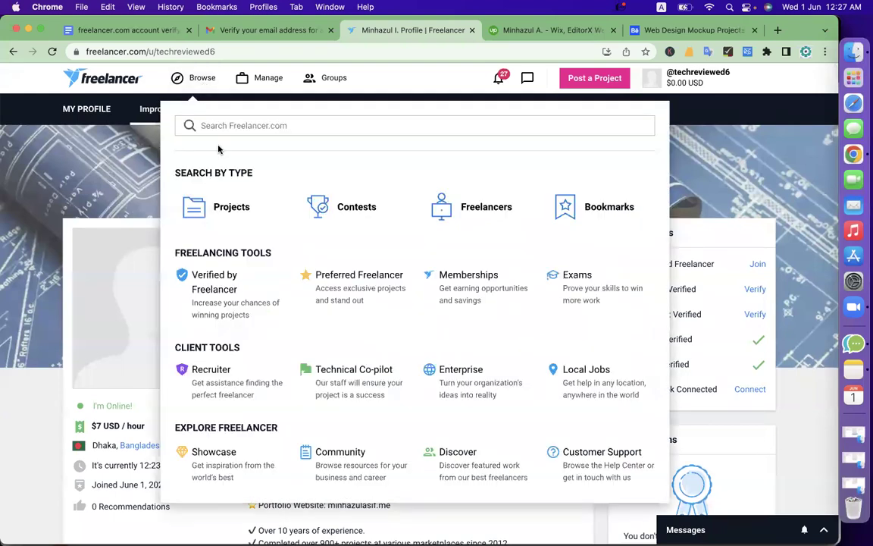
pyautogui.click(228, 211)
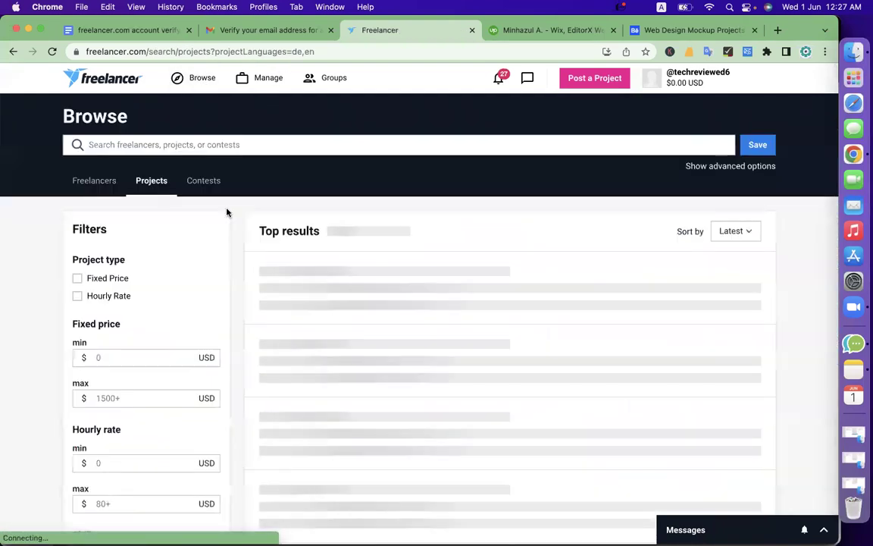
pyautogui.scroll(-6, 187, 378)
pyautogui.scroll(3, 187, 377)
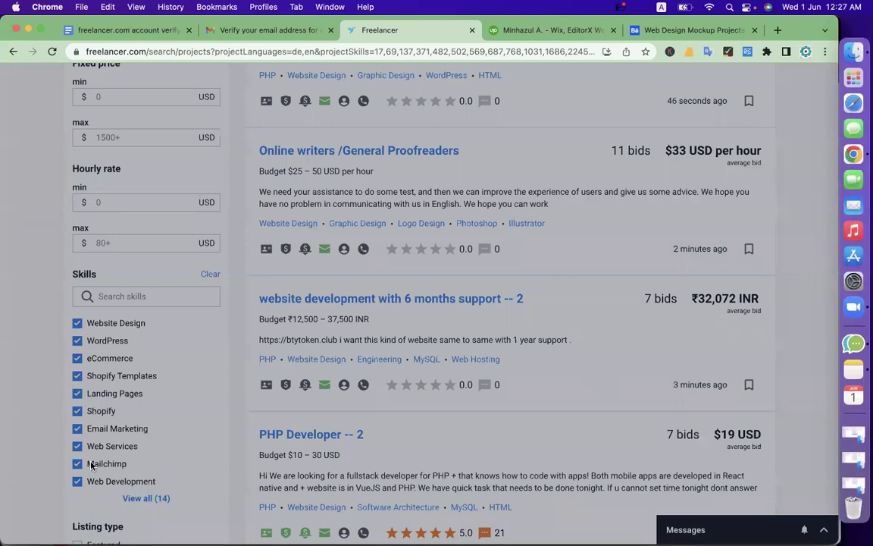
pyautogui.scroll(4, 215, 415)
pyautogui.scroll(-4, 215, 416)
pyautogui.scroll(5, 606, 225)
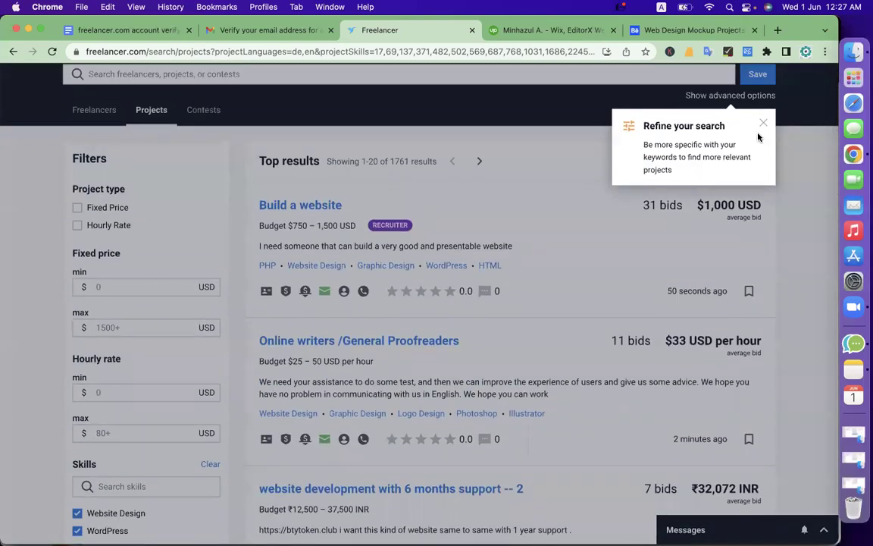
# Dismiss the search tip, clear all skill filters and filter projects to WordPress only.
pyautogui.click(762, 120)
pyautogui.scroll(-3, 144, 348)
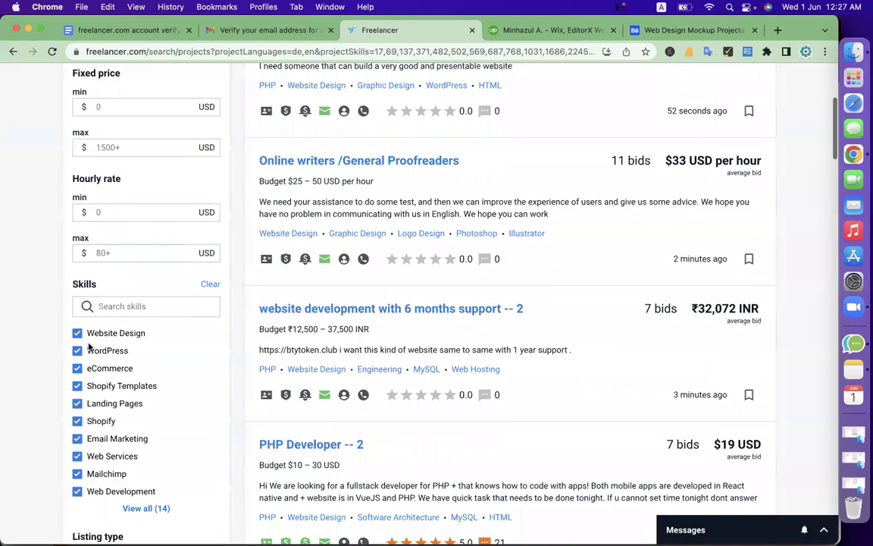
pyautogui.click(210, 285)
pyautogui.click(77, 350)
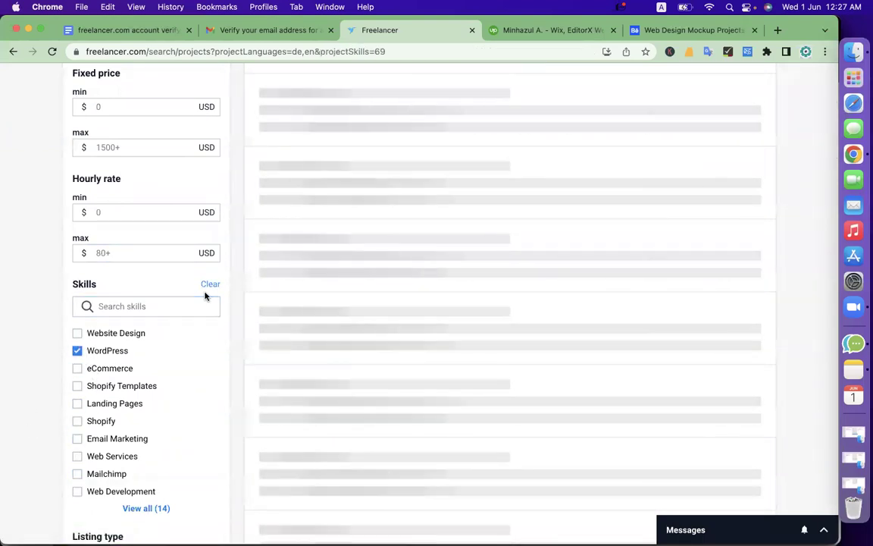
pyautogui.scroll(3, 500, 295)
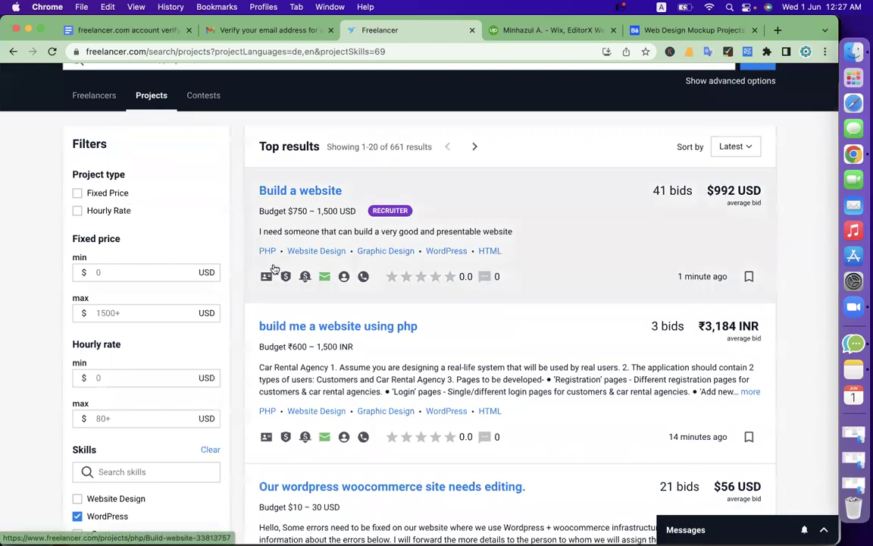
pyautogui.scroll(-5, 307, 306)
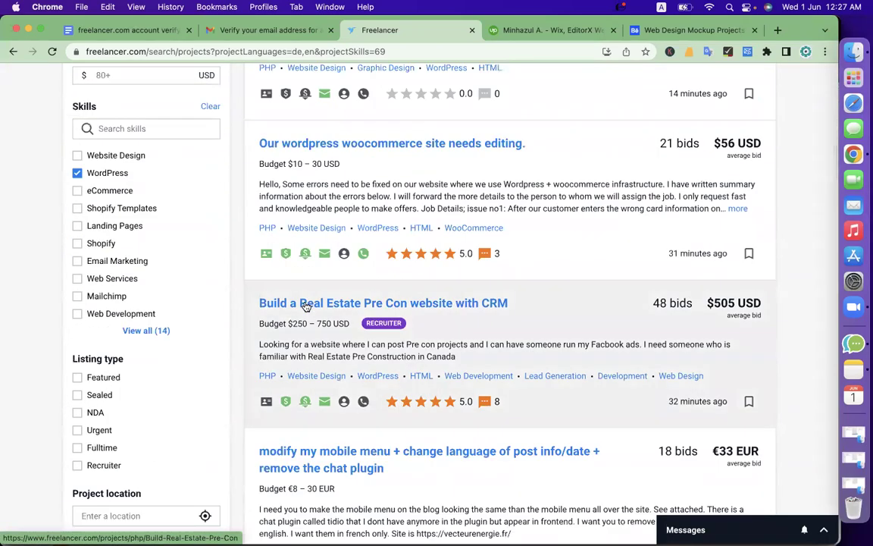
pyautogui.scroll(-5, 306, 306)
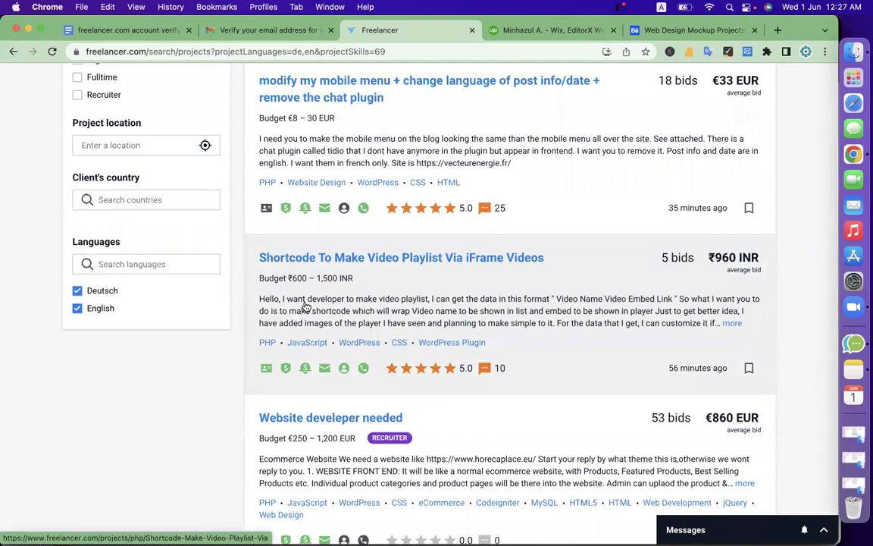